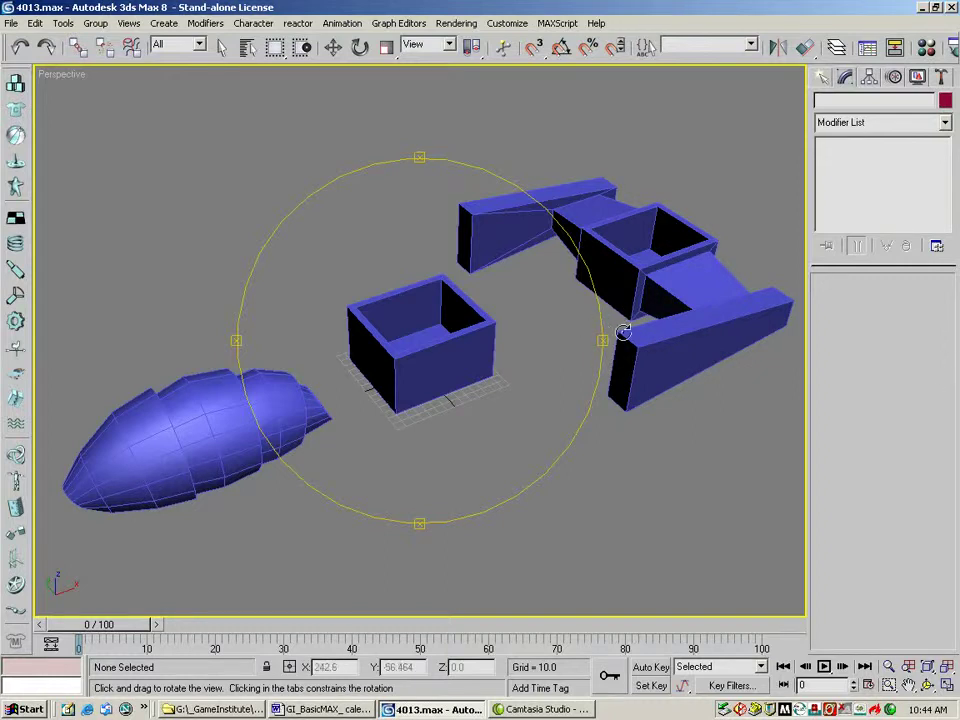
Isolate the freestanding hollow box in the middle of the scene.
drag(392, 388, 439, 366)
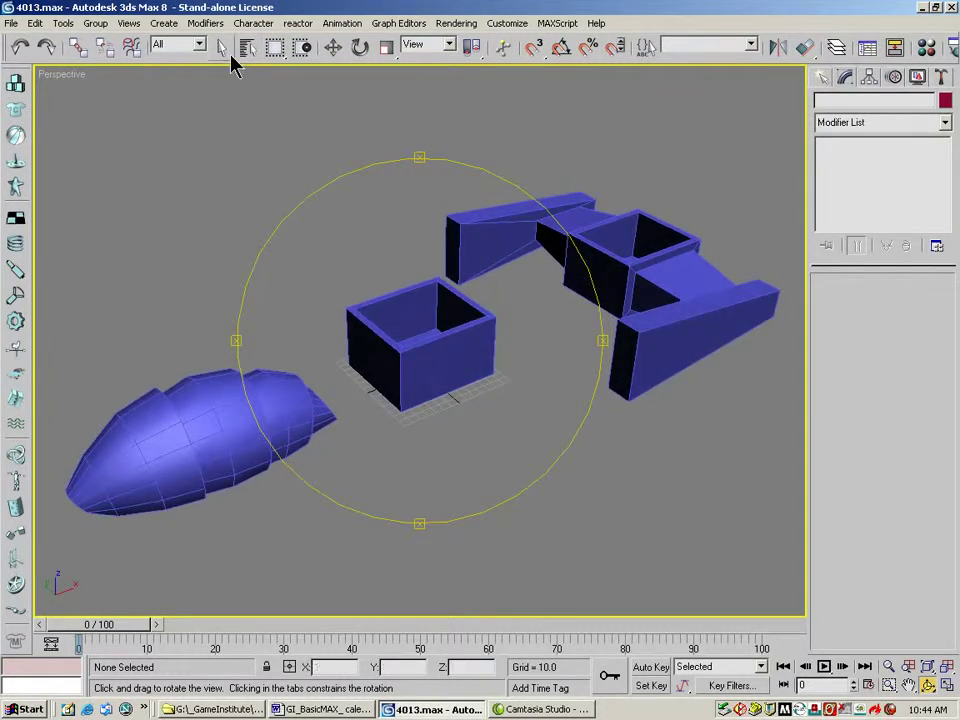
click(222, 47)
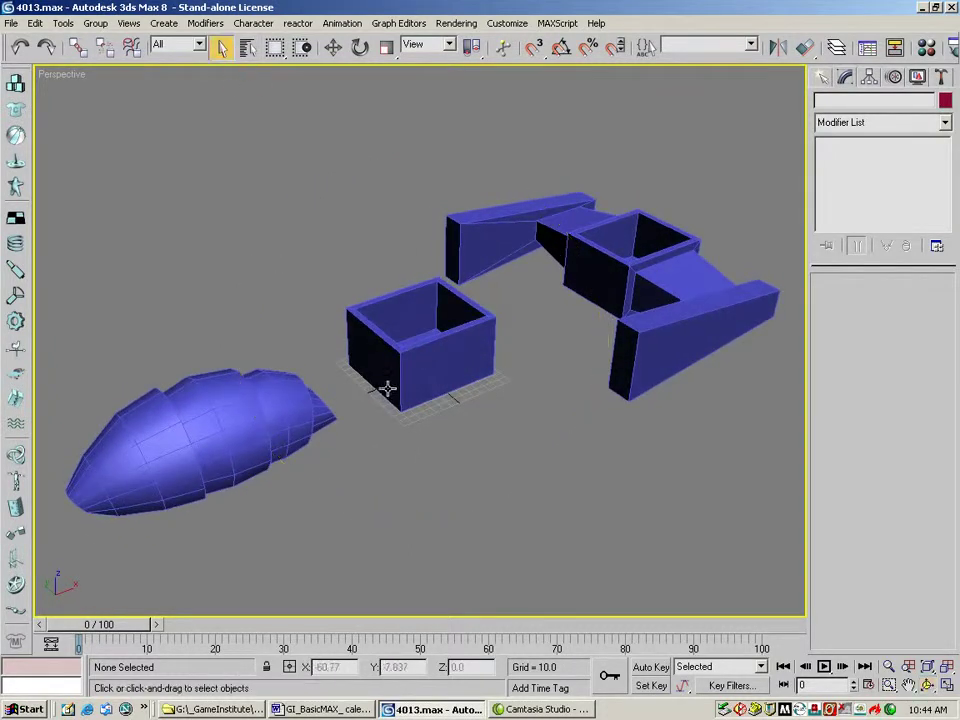
right_click(404, 312)
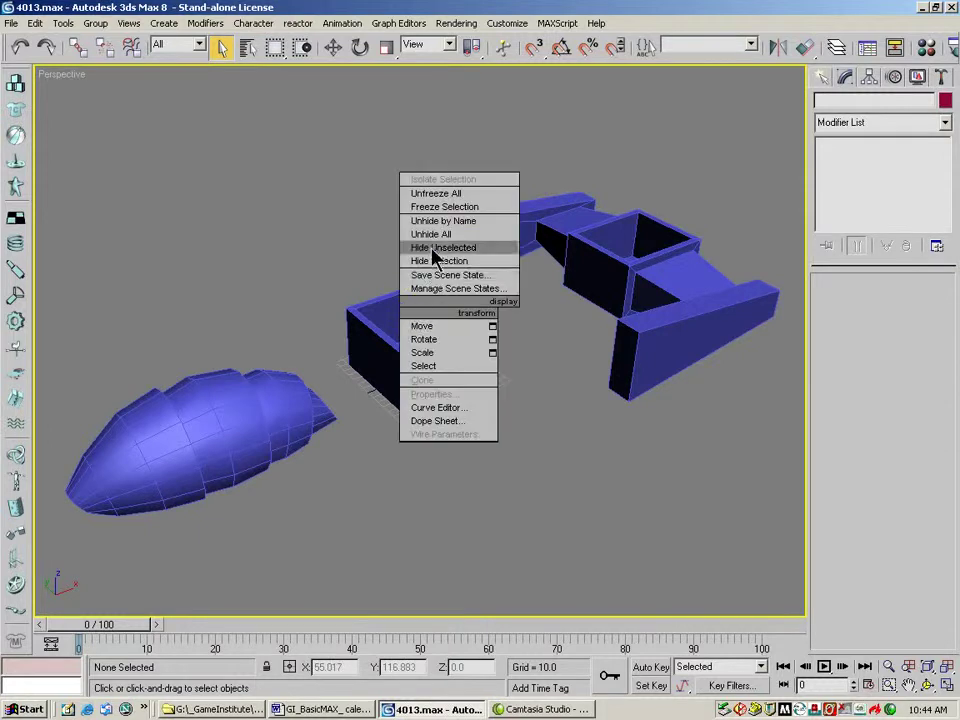
click(437, 197)
click(403, 306)
right_click(408, 300)
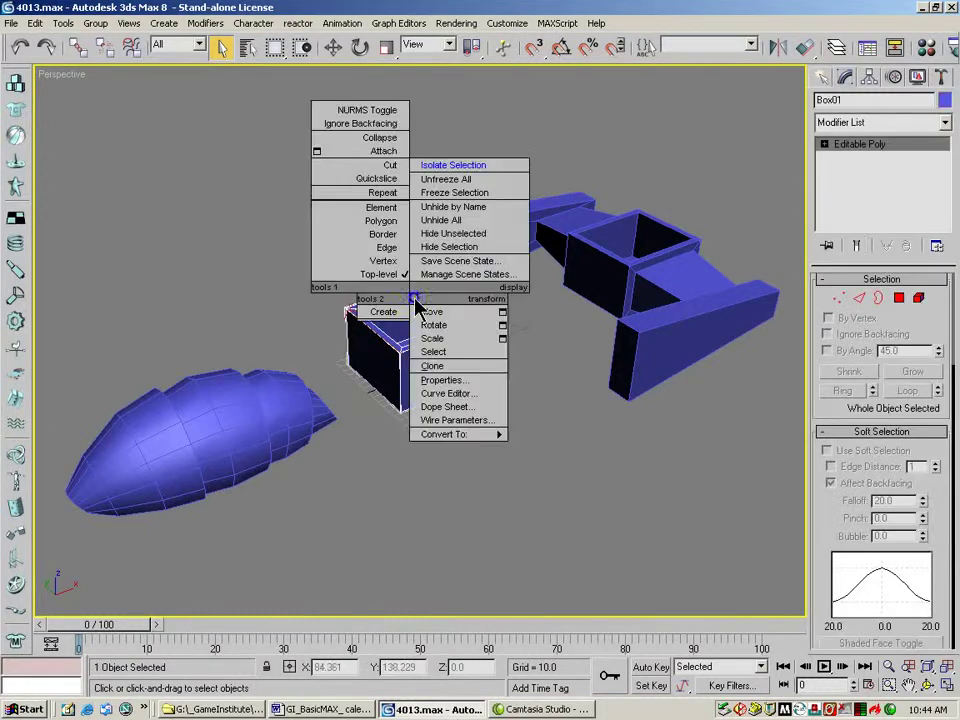
click(445, 166)
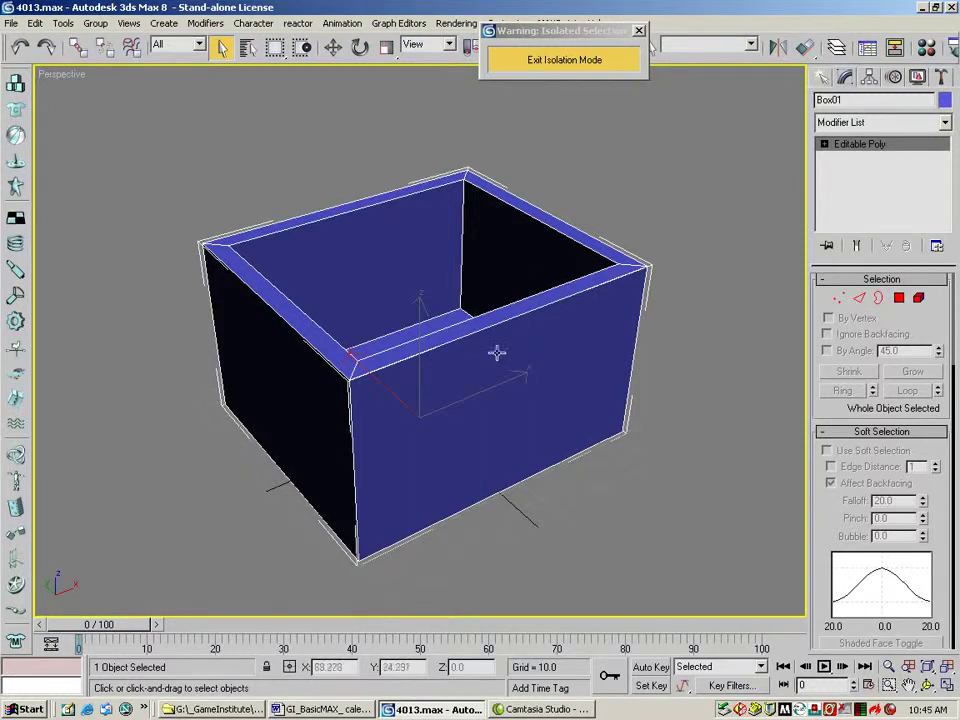
Apply a MeshSmooth modifier to the isolated box.
click(944, 122)
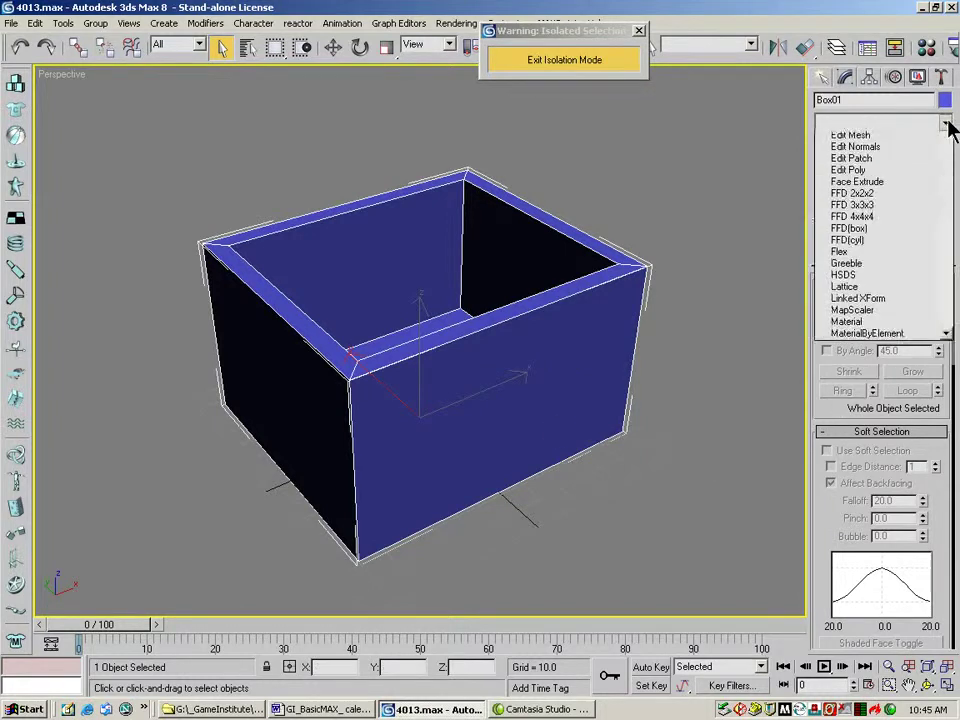
drag(948, 140, 955, 370)
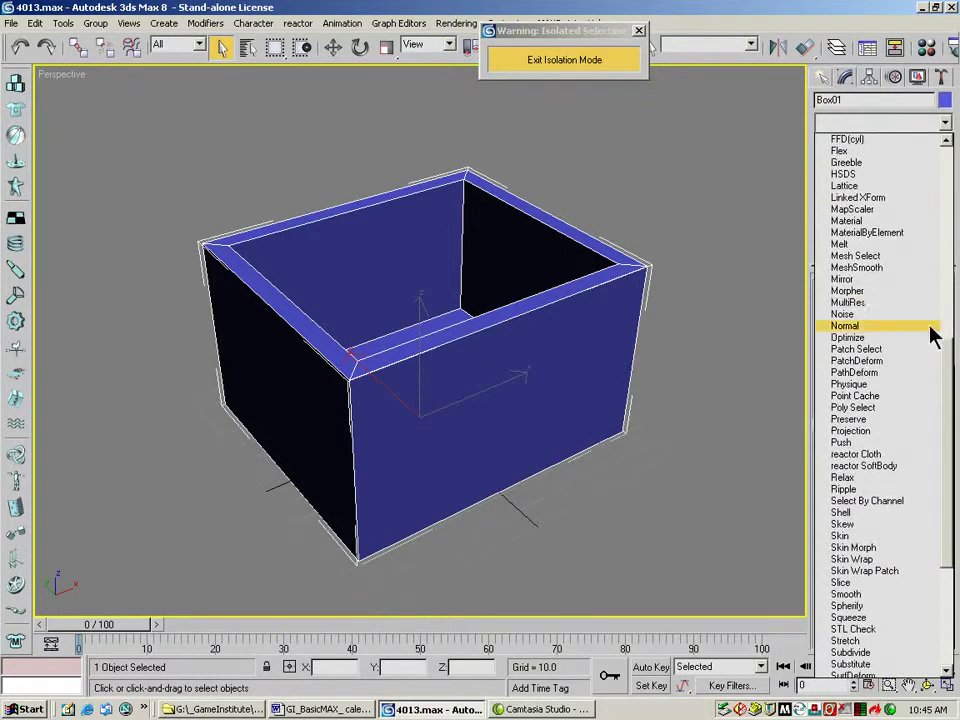
click(866, 268)
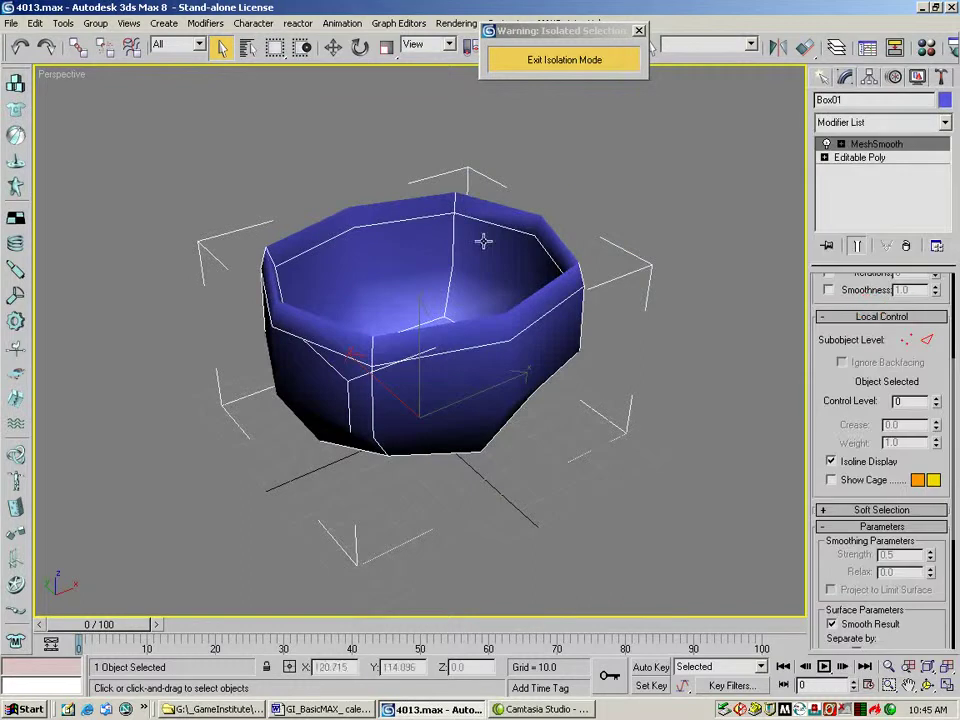
click(927, 685)
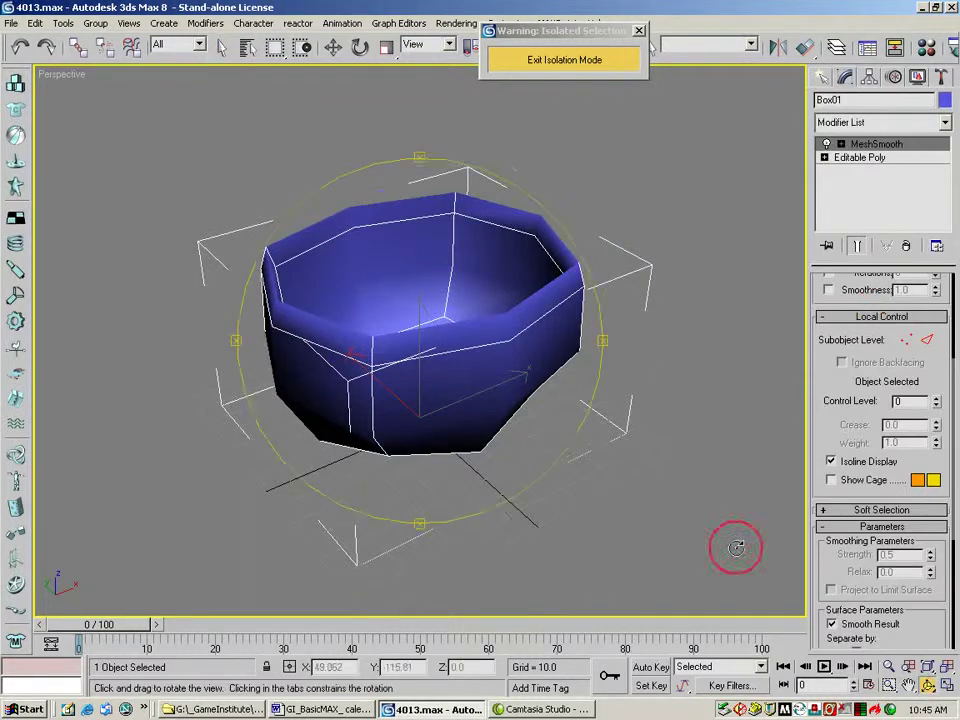
drag(508, 435, 472, 394)
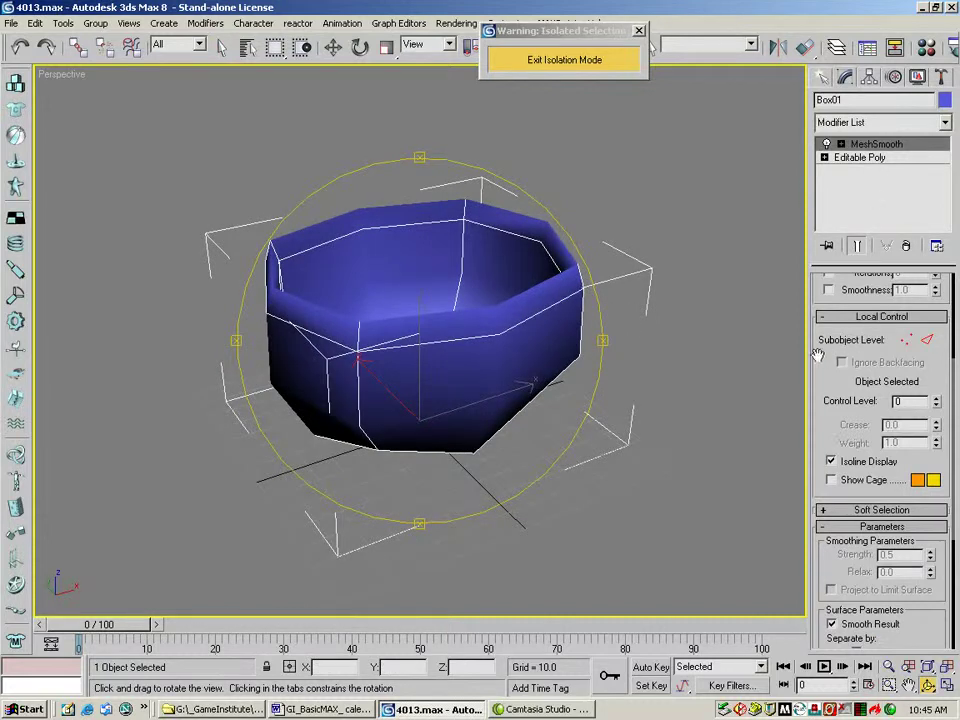
Try the Quad Output and Classic subdivision methods on the MeshSmooth modifier, then restore NURMS.
drag(817, 360, 812, 508)
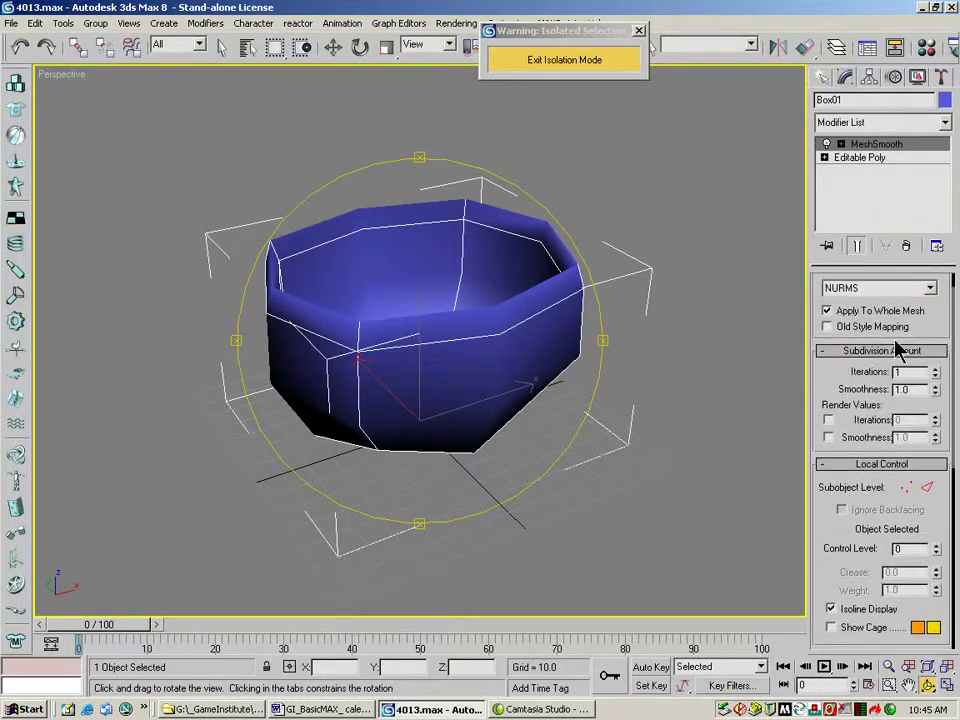
drag(879, 352, 858, 382)
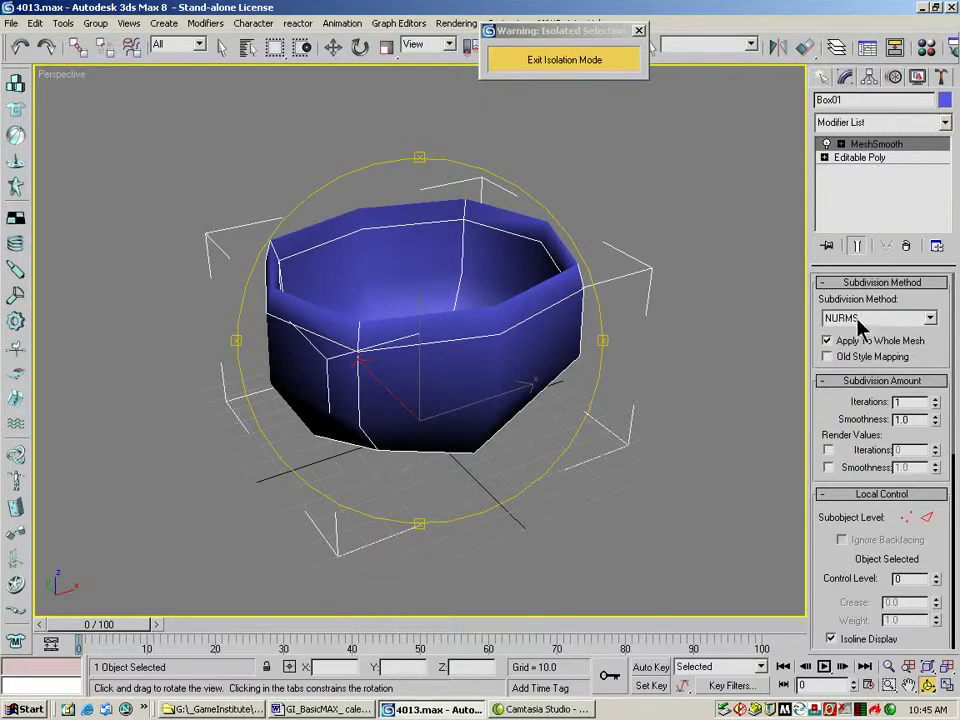
click(929, 319)
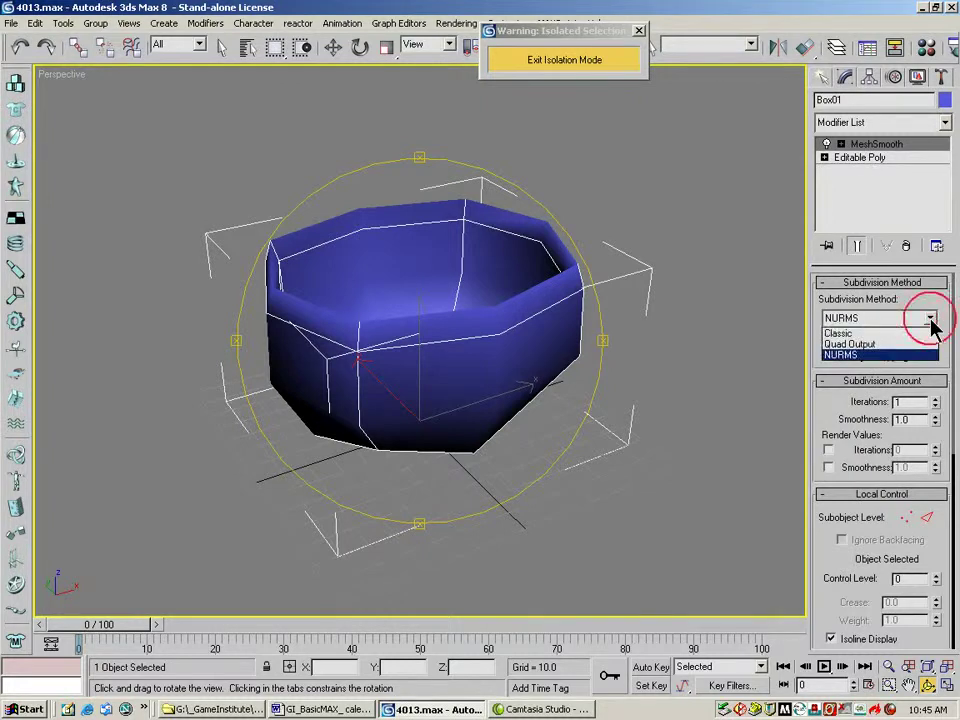
click(868, 344)
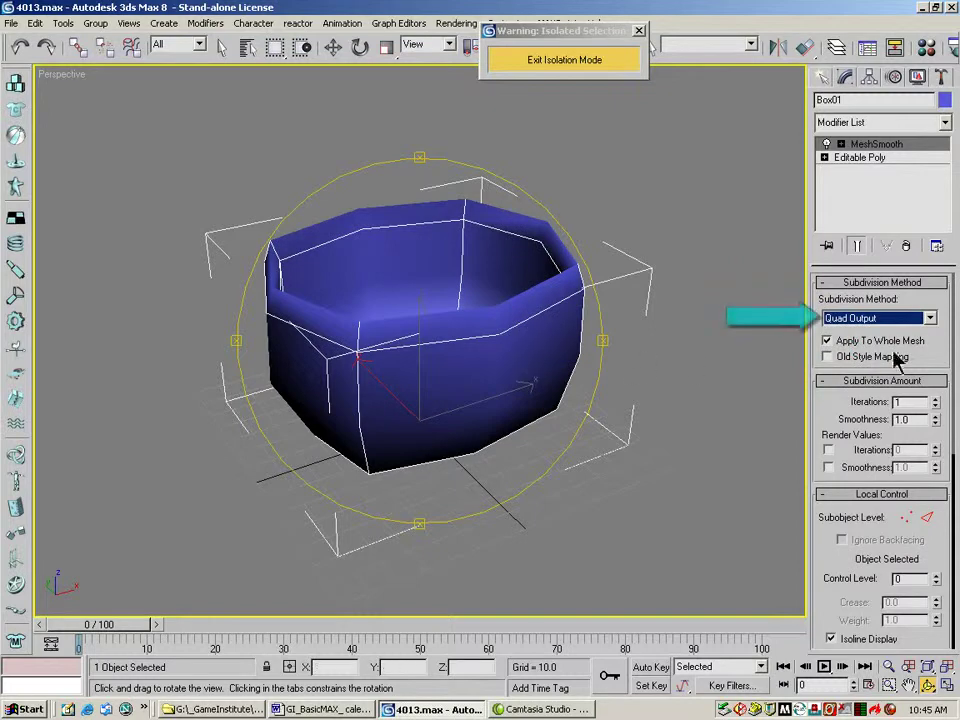
click(929, 318)
click(838, 332)
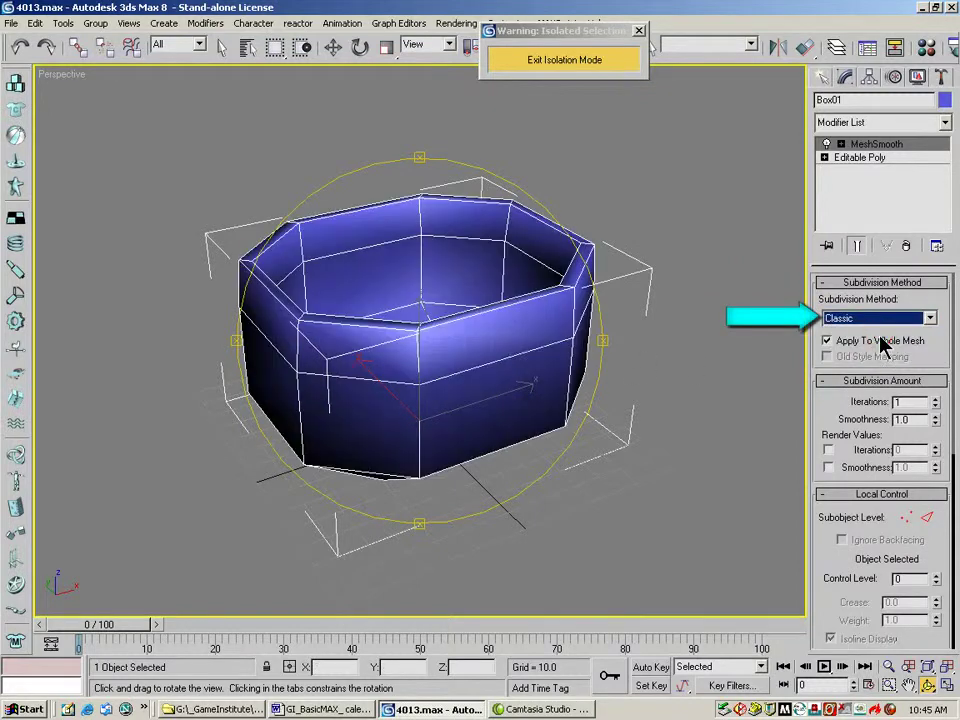
mouse_move(467, 321)
mouse_down()
mouse_move(537, 367)
mouse_move(456, 336)
mouse_move(461, 328)
mouse_up()
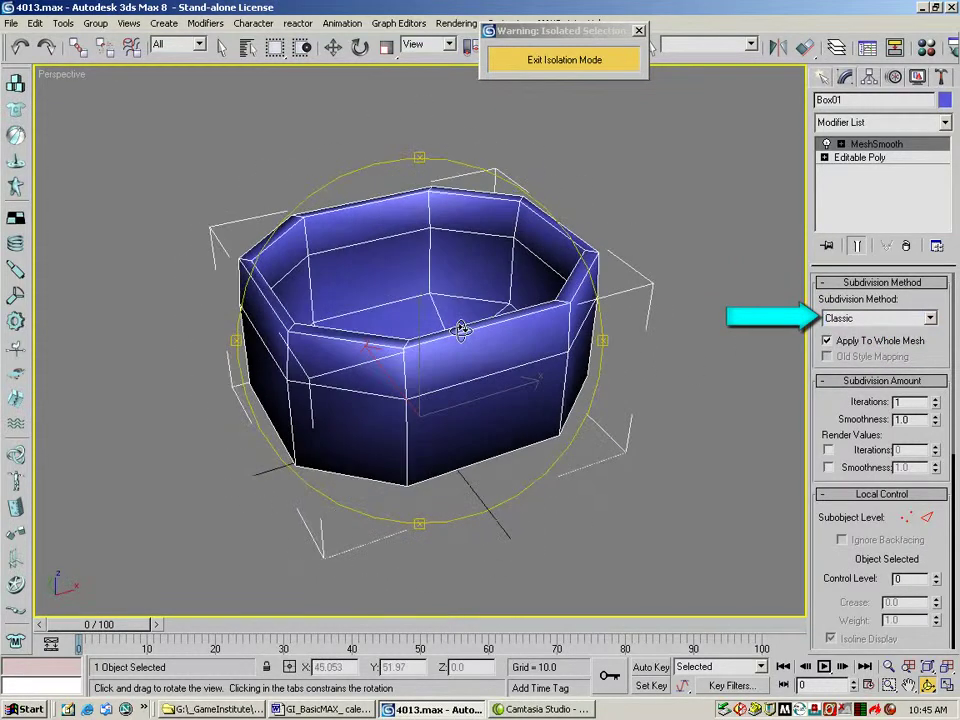
click(929, 318)
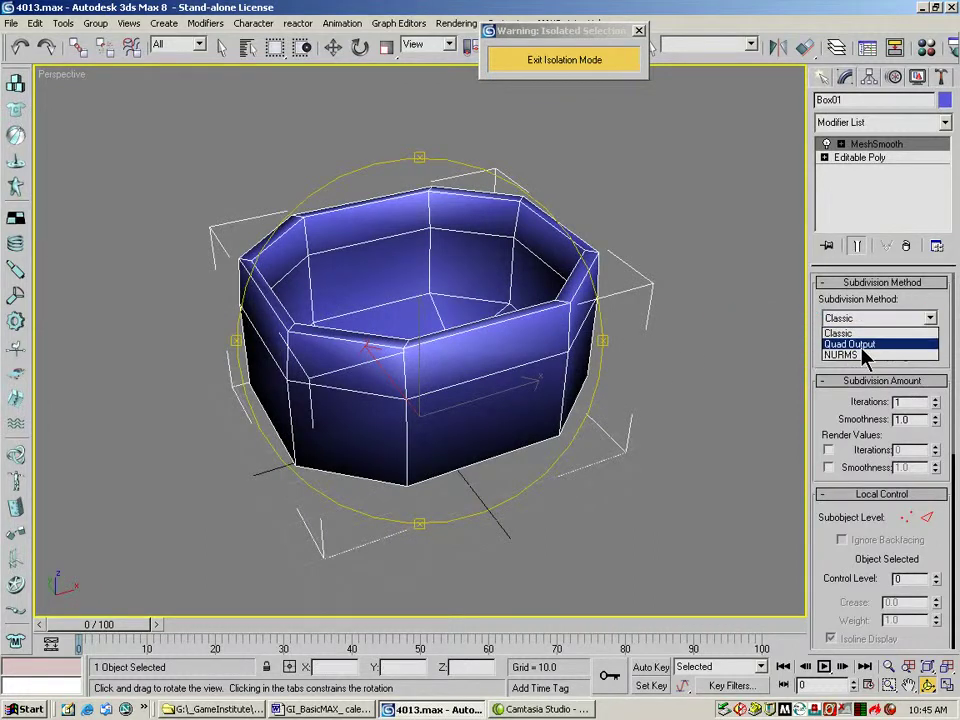
click(865, 355)
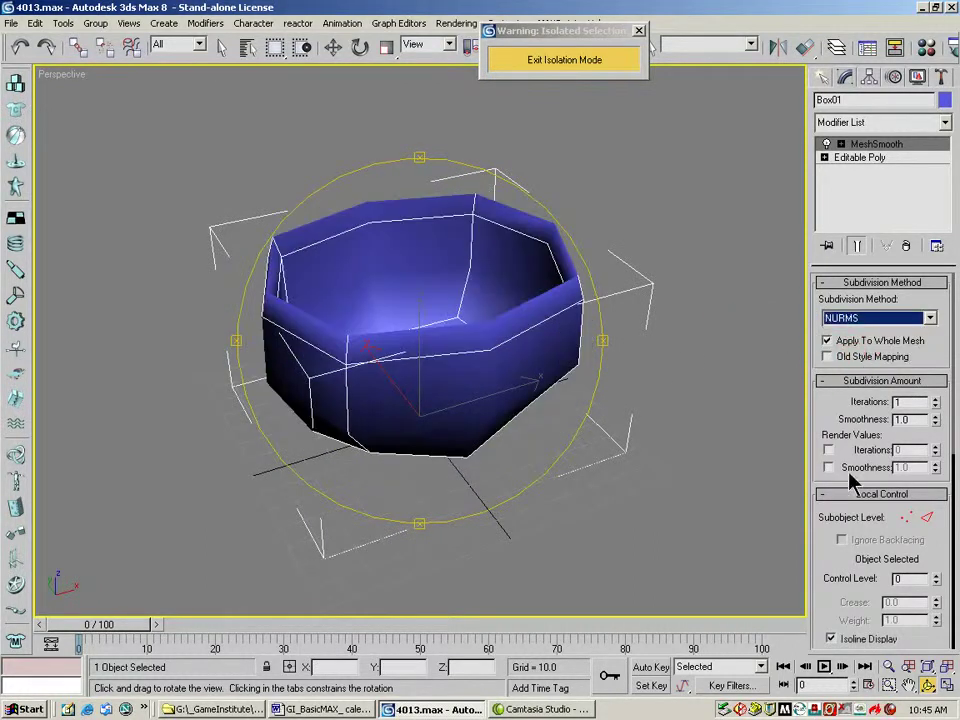
Switch the MeshSmooth subdivision method to Quad Output once more for comparison and return it to NURMS.
drag(829, 576, 859, 562)
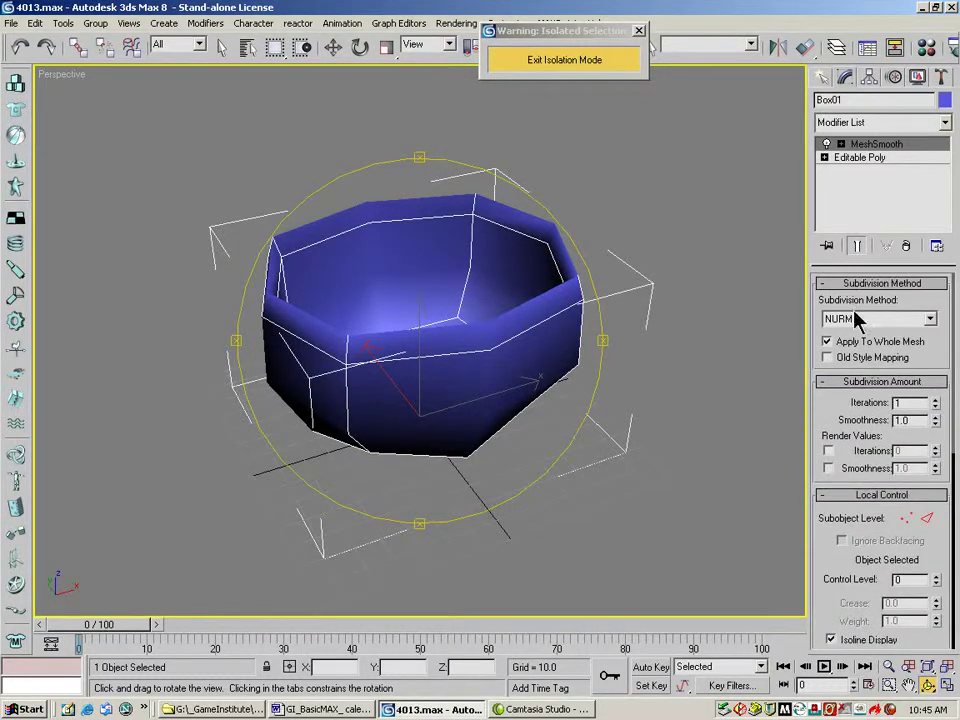
click(930, 320)
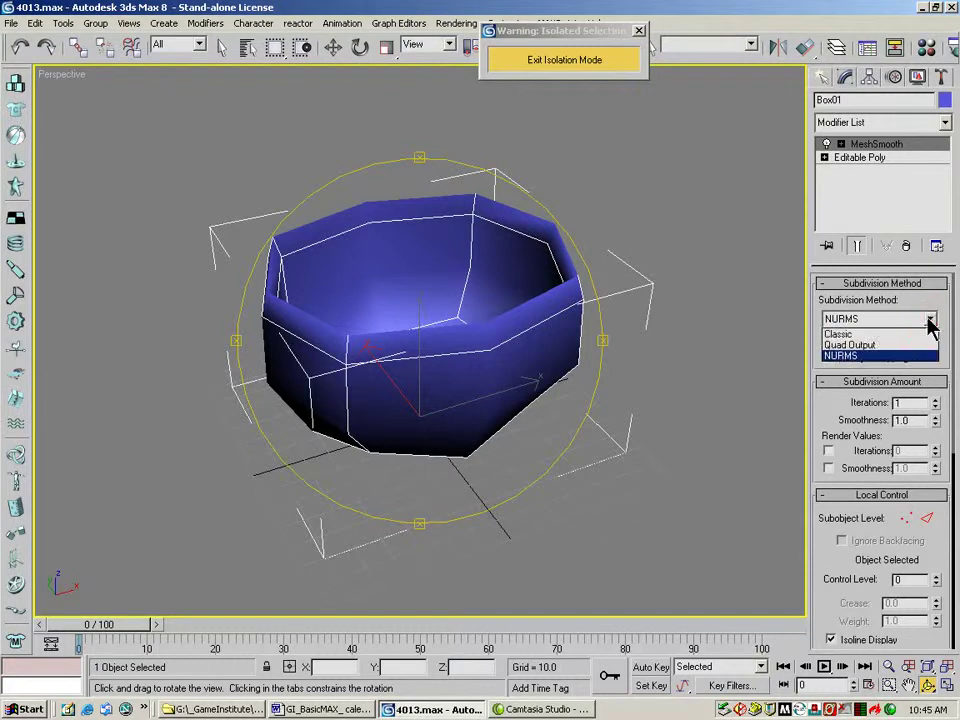
click(864, 346)
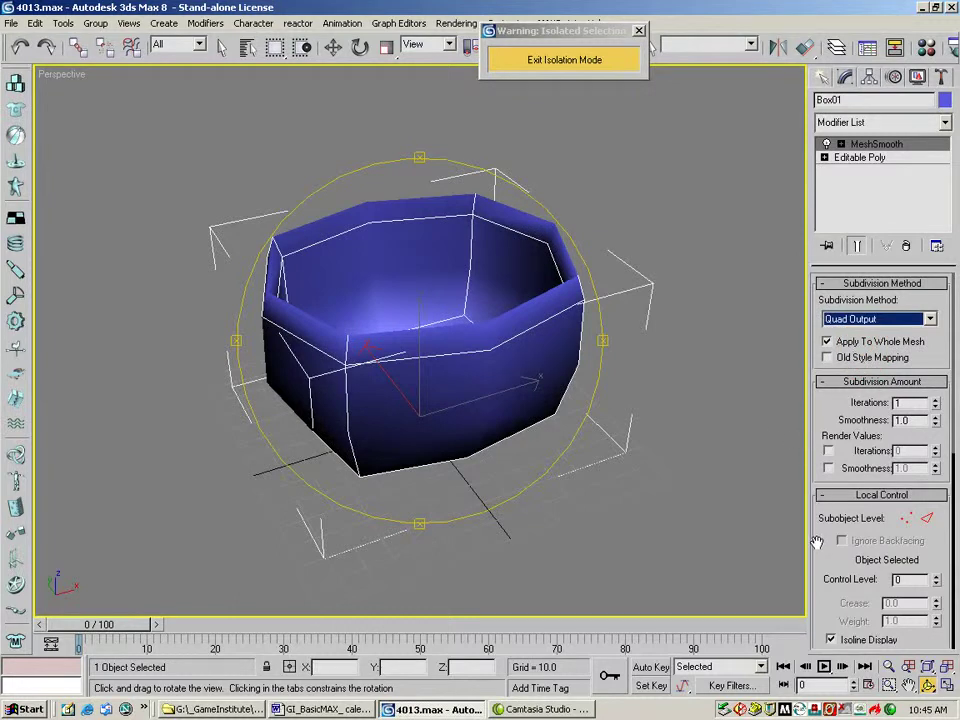
click(929, 319)
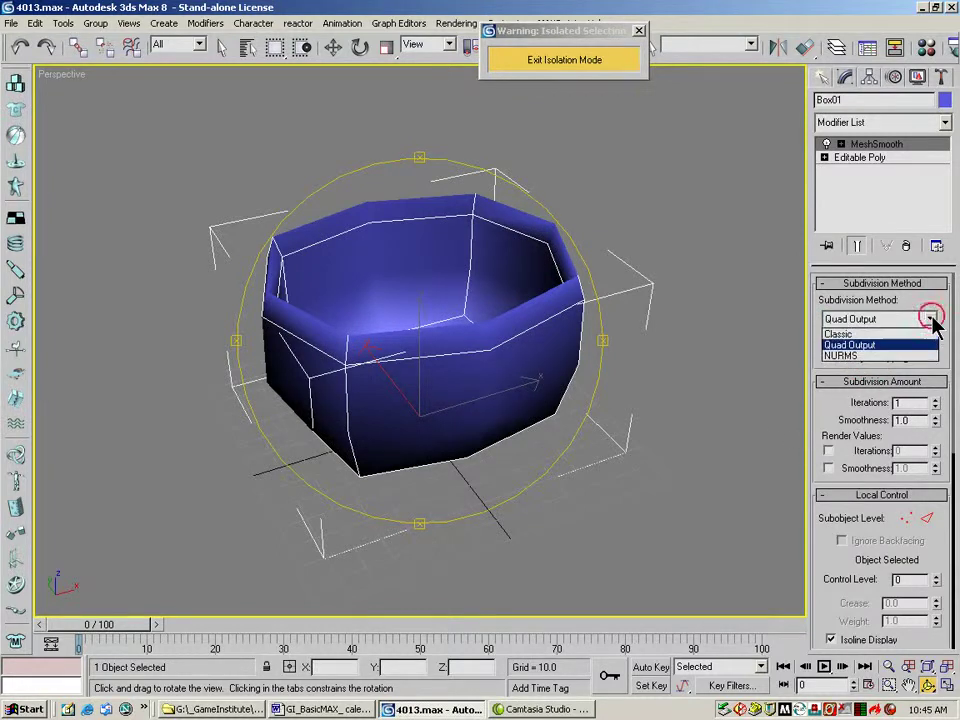
click(843, 356)
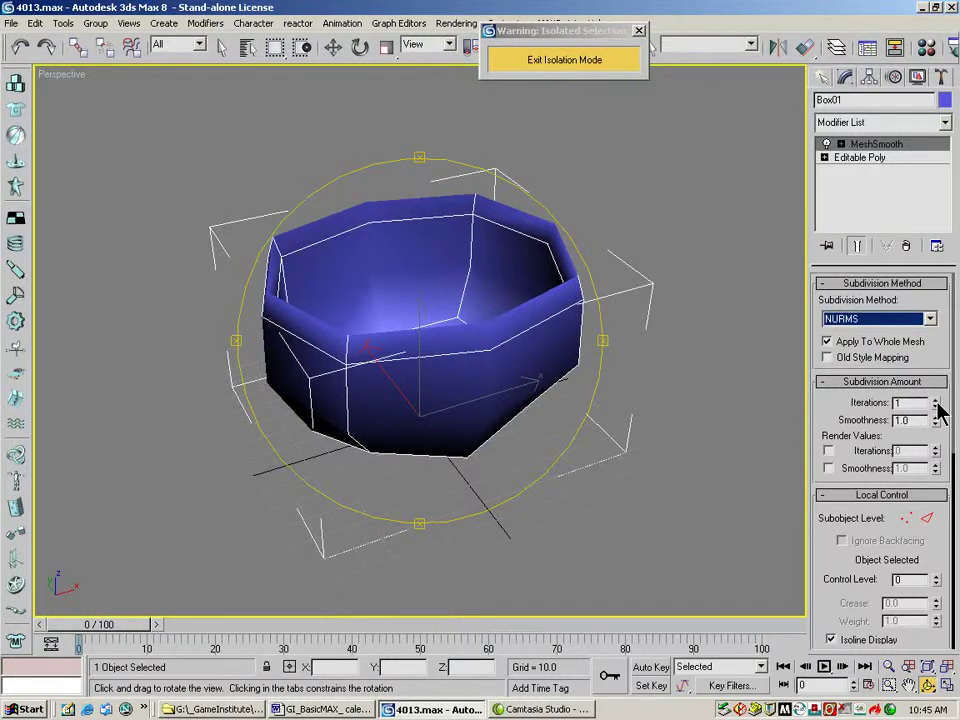
Set the MeshSmooth iterations to 2, make a quick render of the perspective view and close it.
click(936, 401)
mouse_move(471, 369)
mouse_down()
mouse_move(364, 306)
mouse_move(404, 353)
mouse_move(489, 369)
mouse_up()
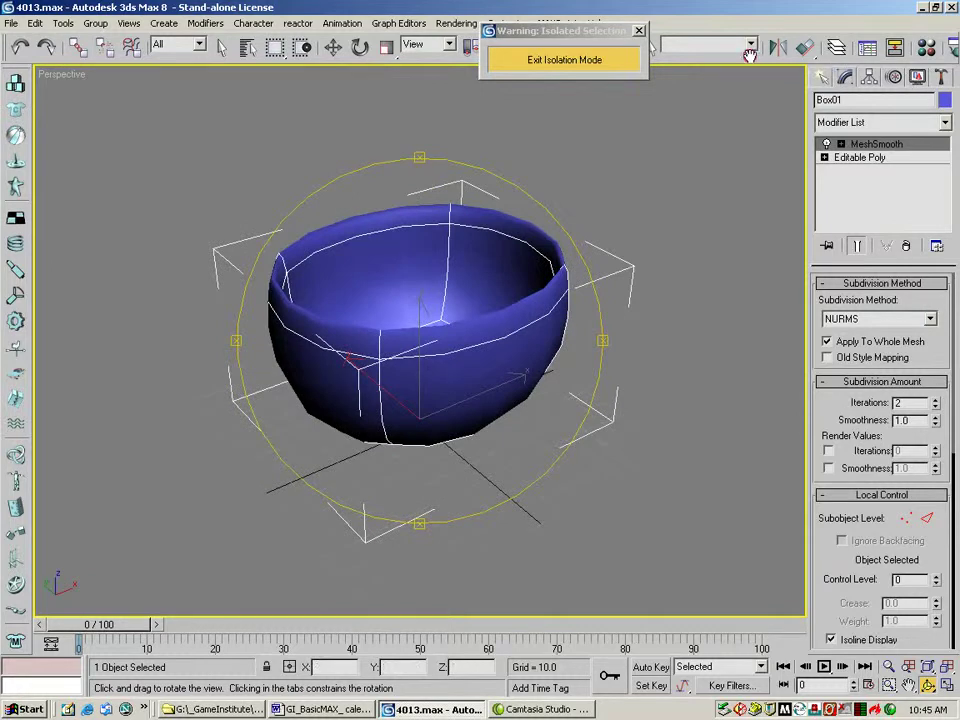
drag(600, 46, 495, 46)
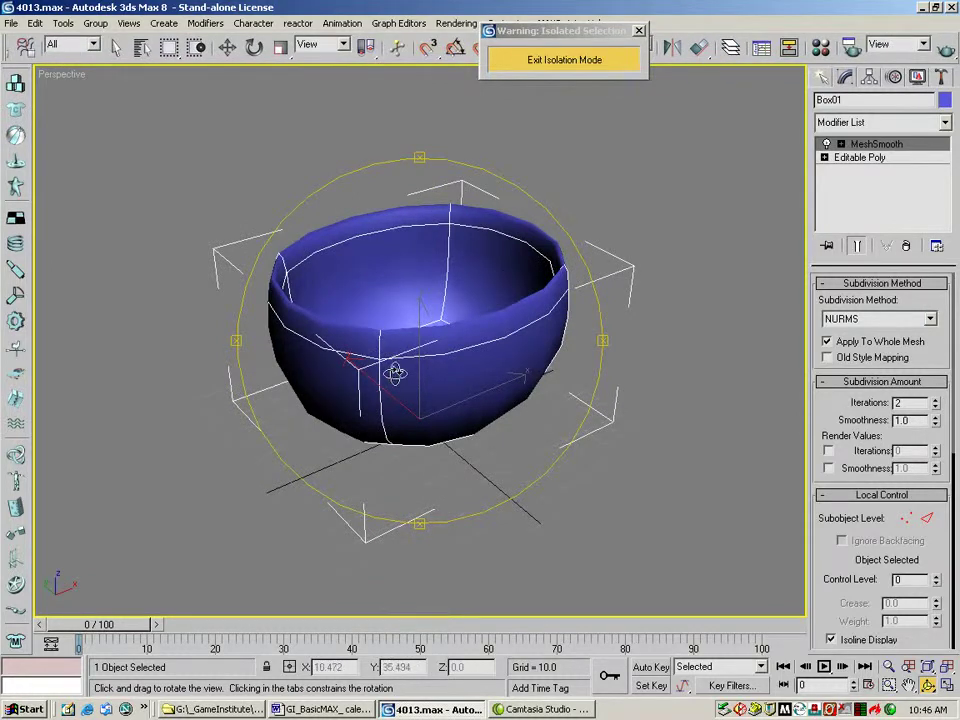
click(949, 45)
click(753, 143)
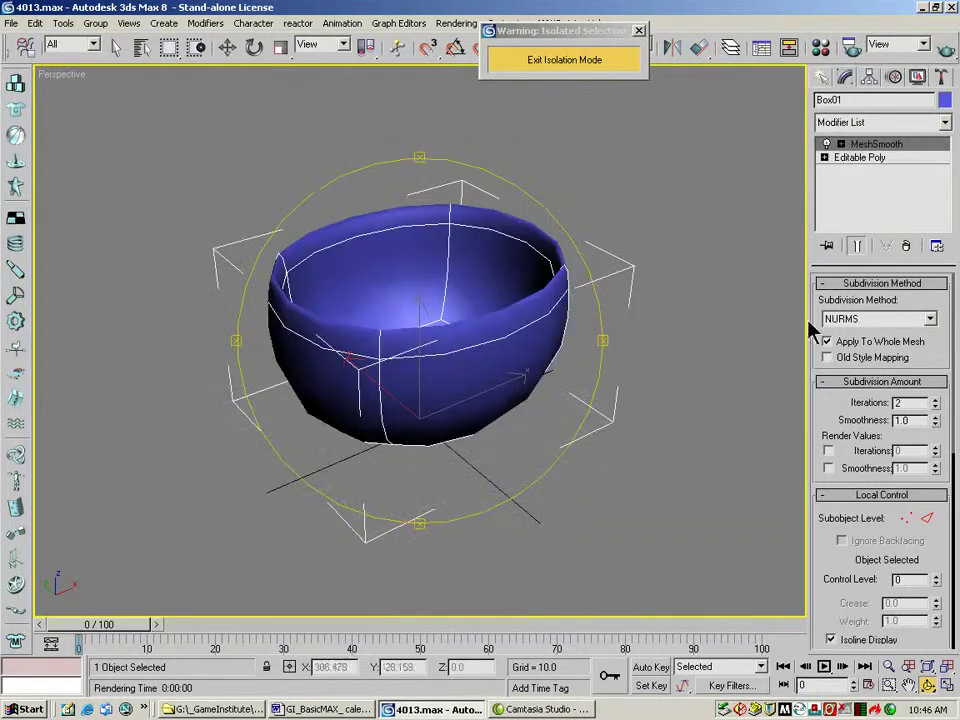
Raise the MeshSmooth iterations to 4, render the smoother bowl and close the render.
click(937, 399)
click(937, 399)
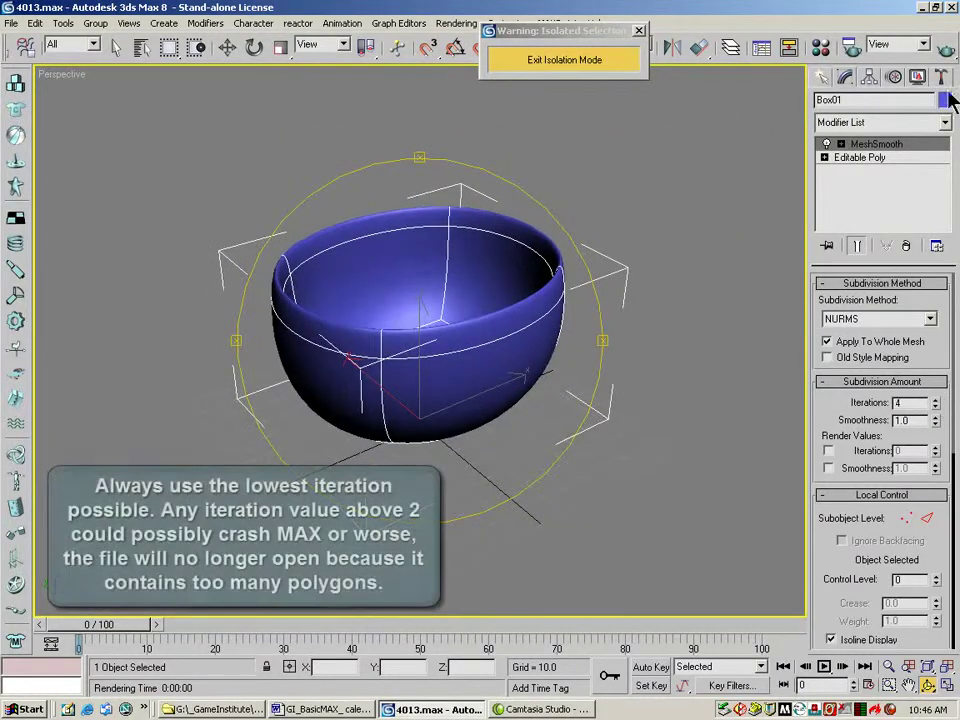
key(shift+q)
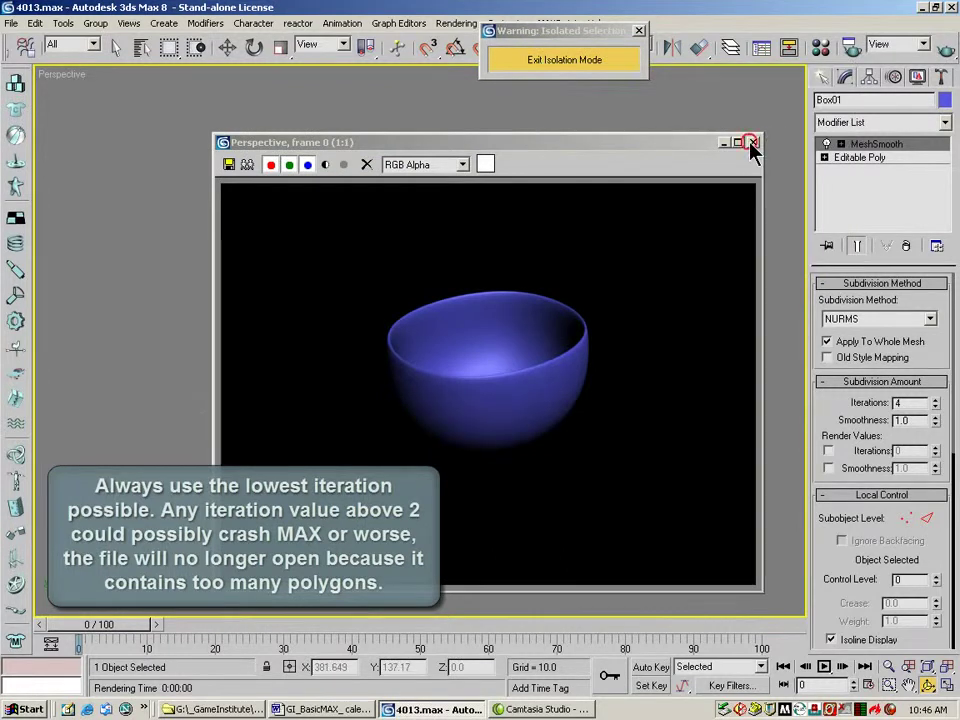
click(753, 143)
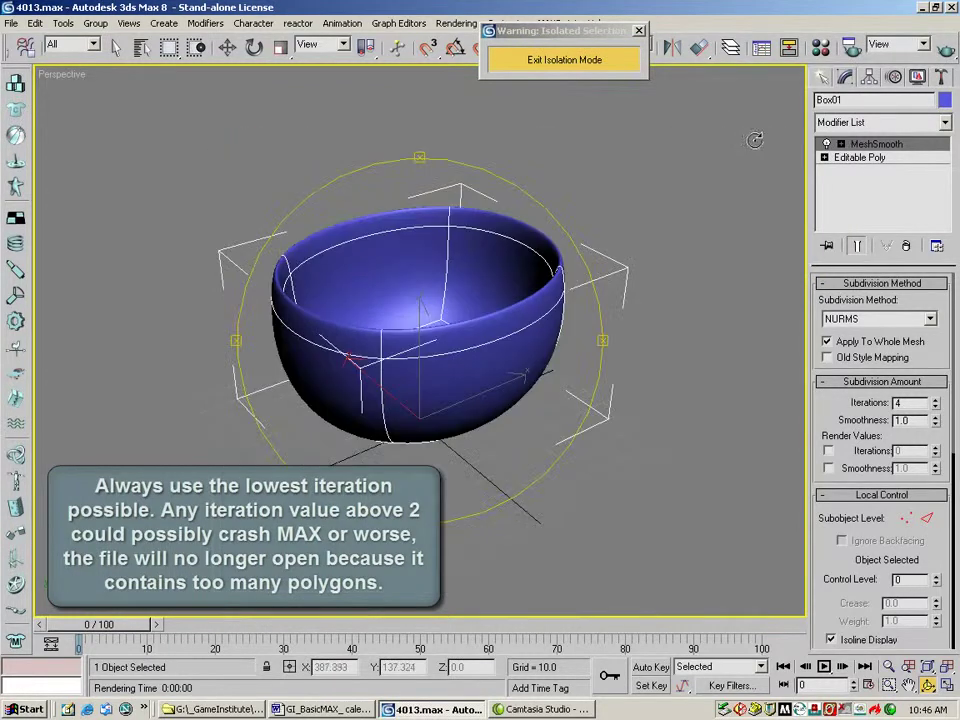
Lower the MeshSmooth iterations to 2, try collapsing the bowl's whole modifier stack, and undo it.
click(935, 406)
click(935, 406)
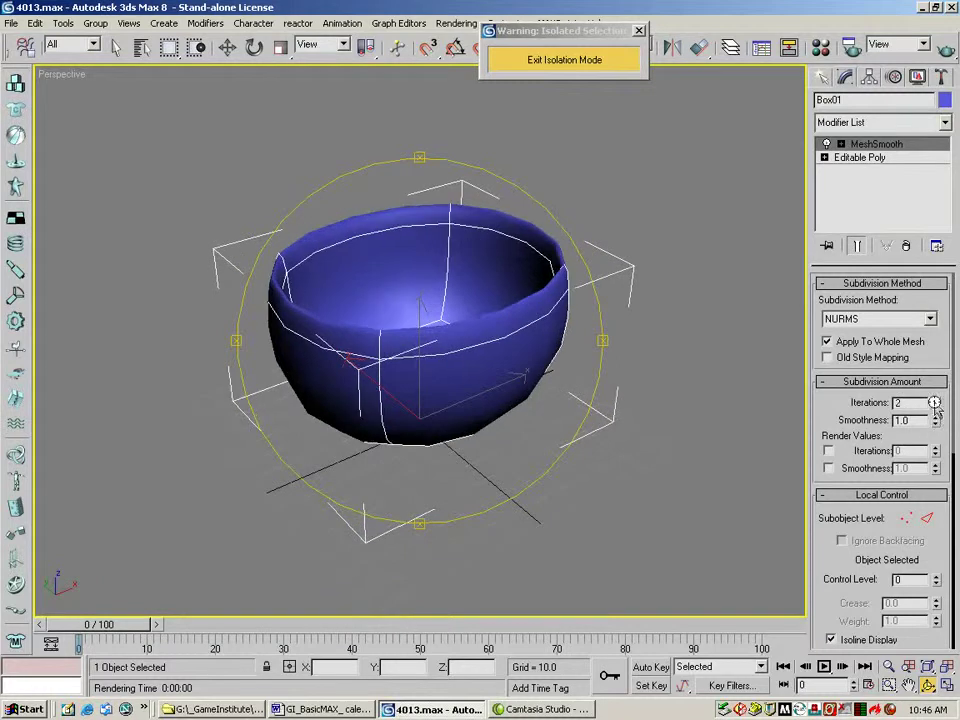
right_click(878, 148)
click(790, 276)
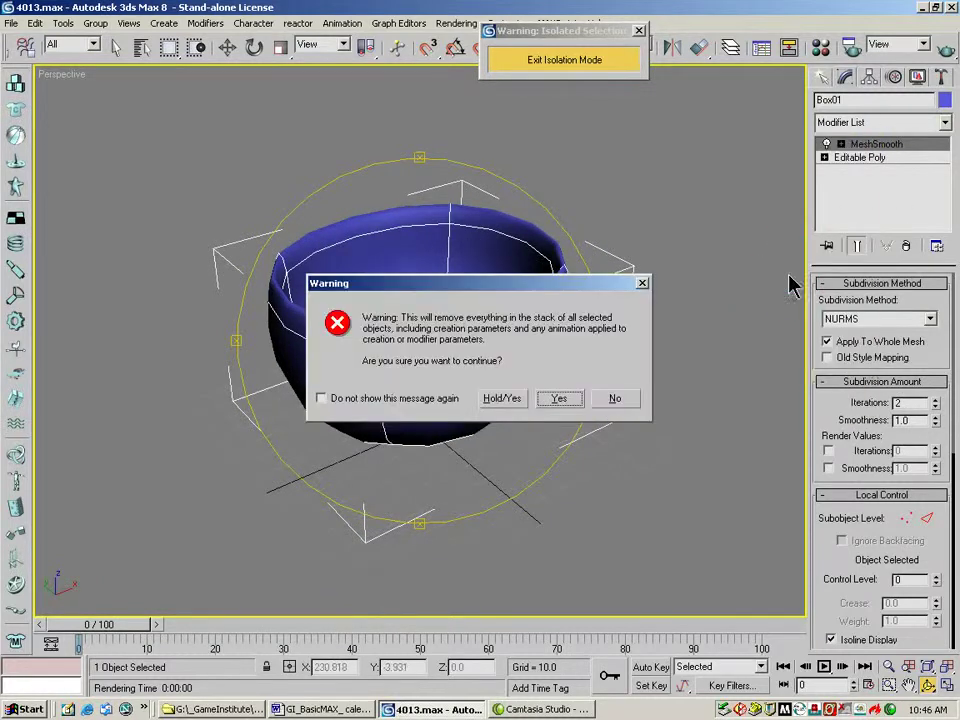
click(559, 398)
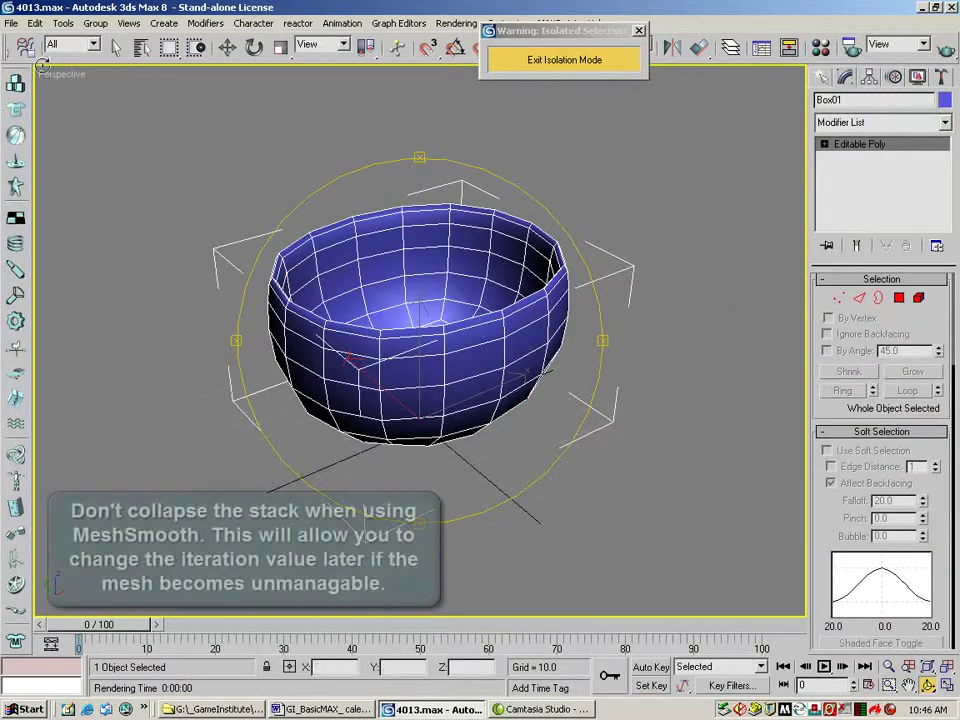
click(18, 46)
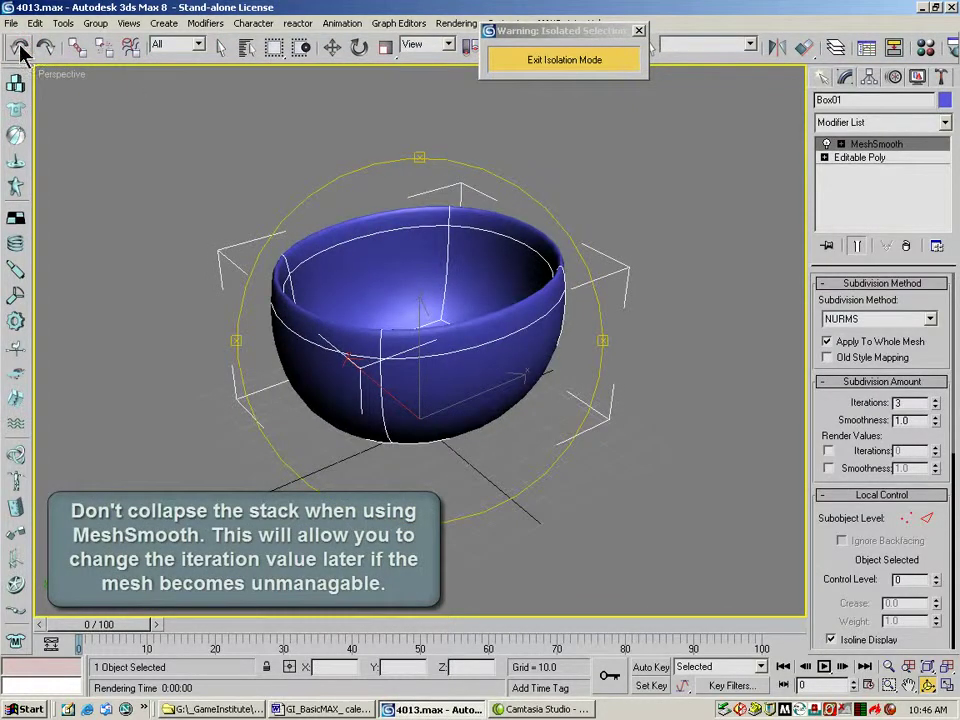
Set the MeshSmooth iterations to 4, try collapsing the bowl's whole modifier stack, inspect the dense mesh, and undo it.
double_click(902, 402)
text(4)
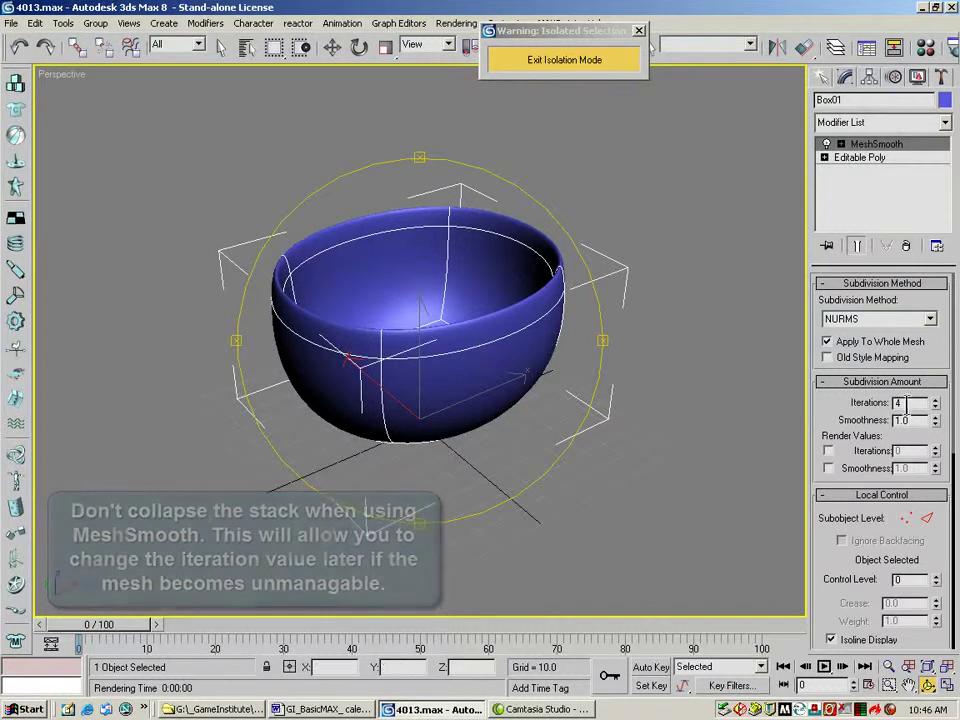
right_click(868, 145)
click(776, 265)
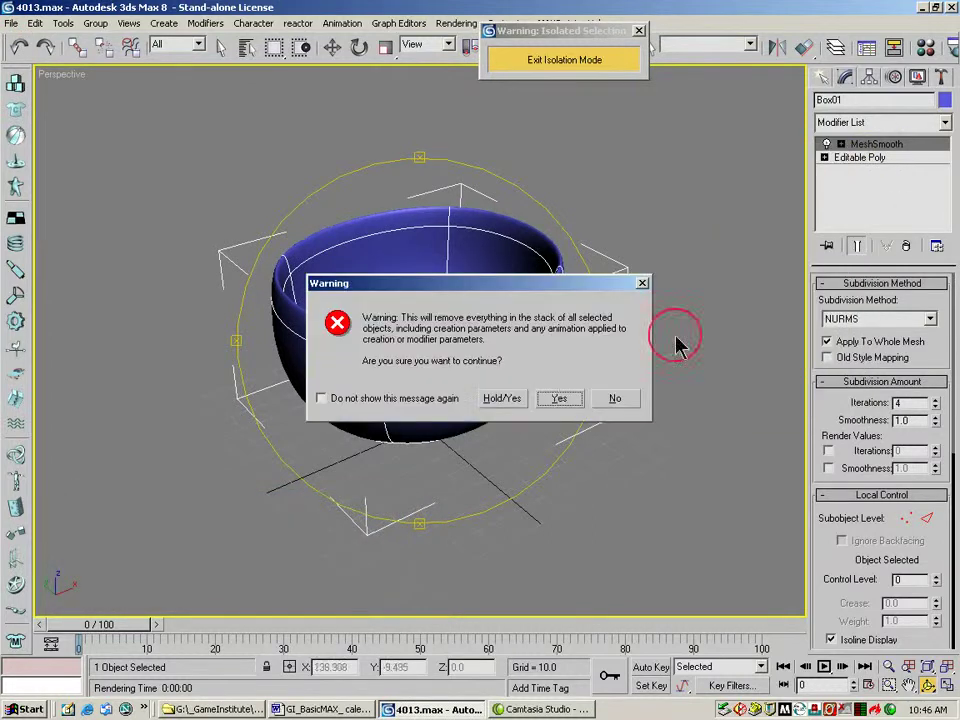
click(565, 399)
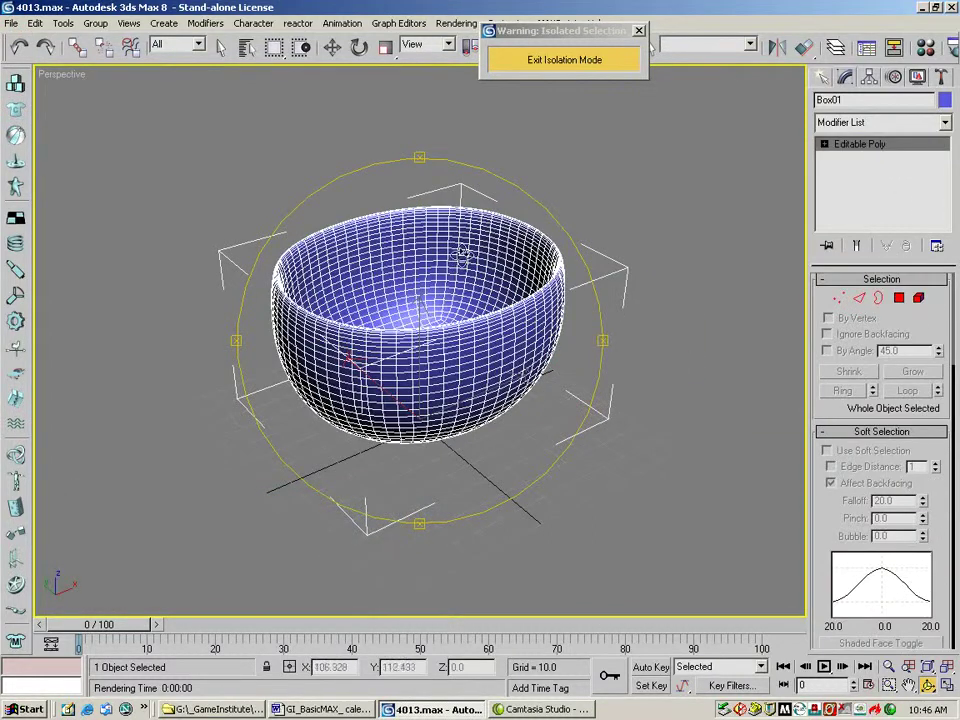
drag(448, 373, 172, 163)
click(19, 47)
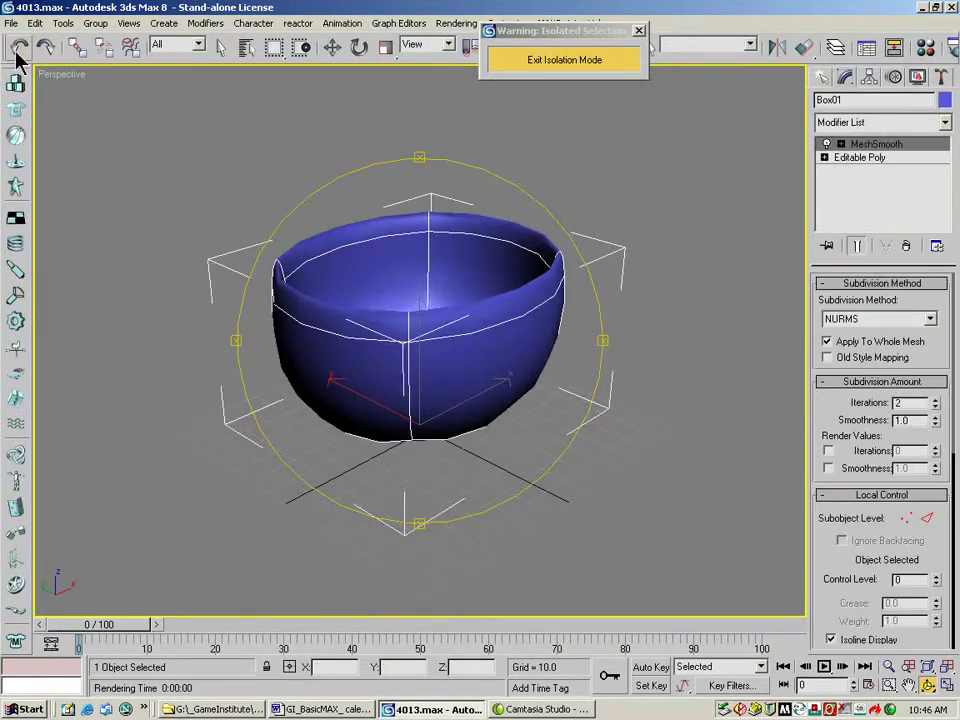
Switch the subdivision method to Classic, compare the bowl at 3 and 4 iterations, and return the iterations to 2.
click(872, 404)
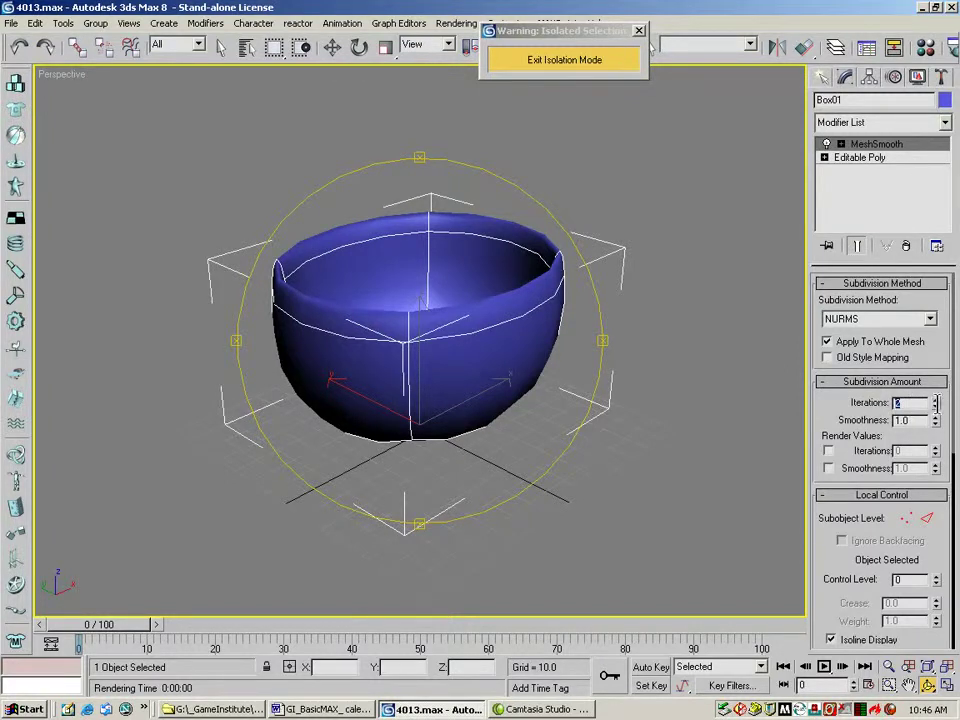
drag(593, 381, 392, 349)
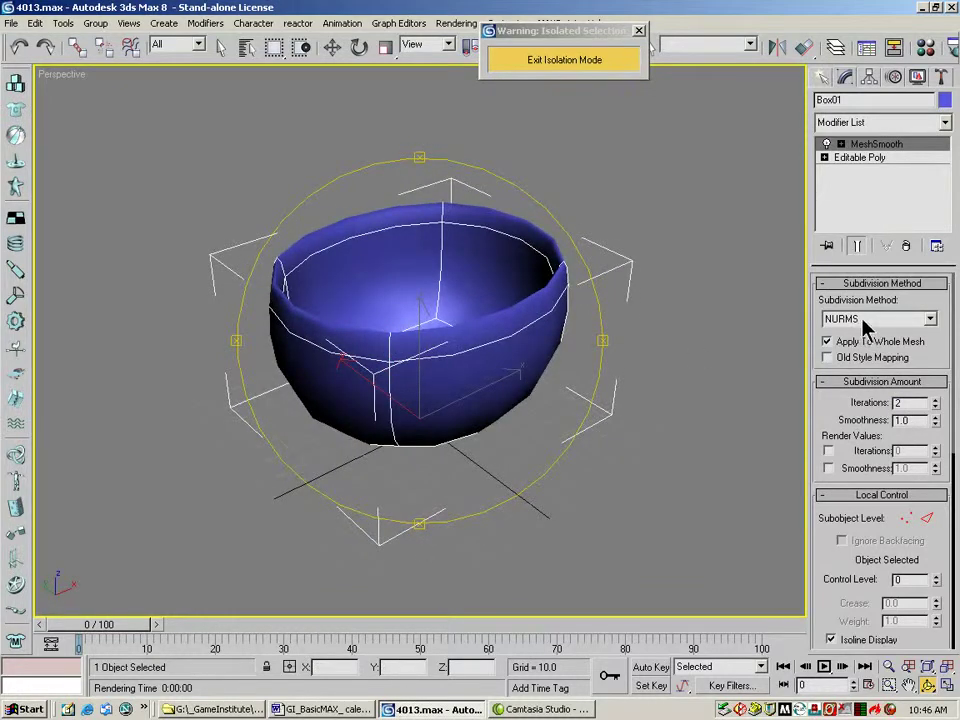
click(929, 318)
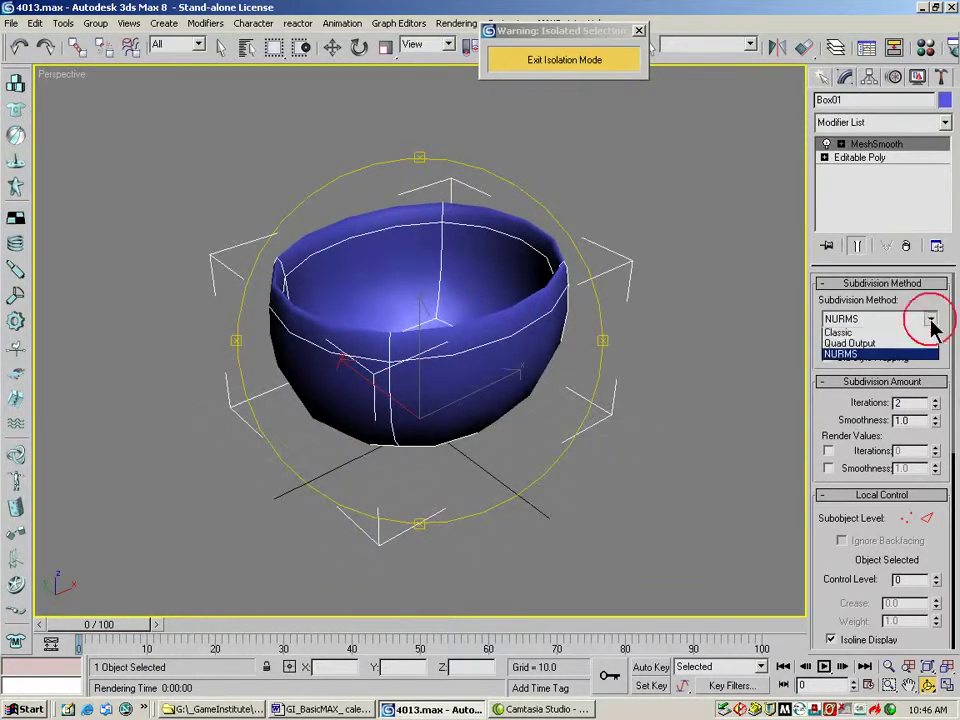
click(862, 335)
drag(609, 346, 470, 358)
click(935, 399)
drag(418, 283, 504, 364)
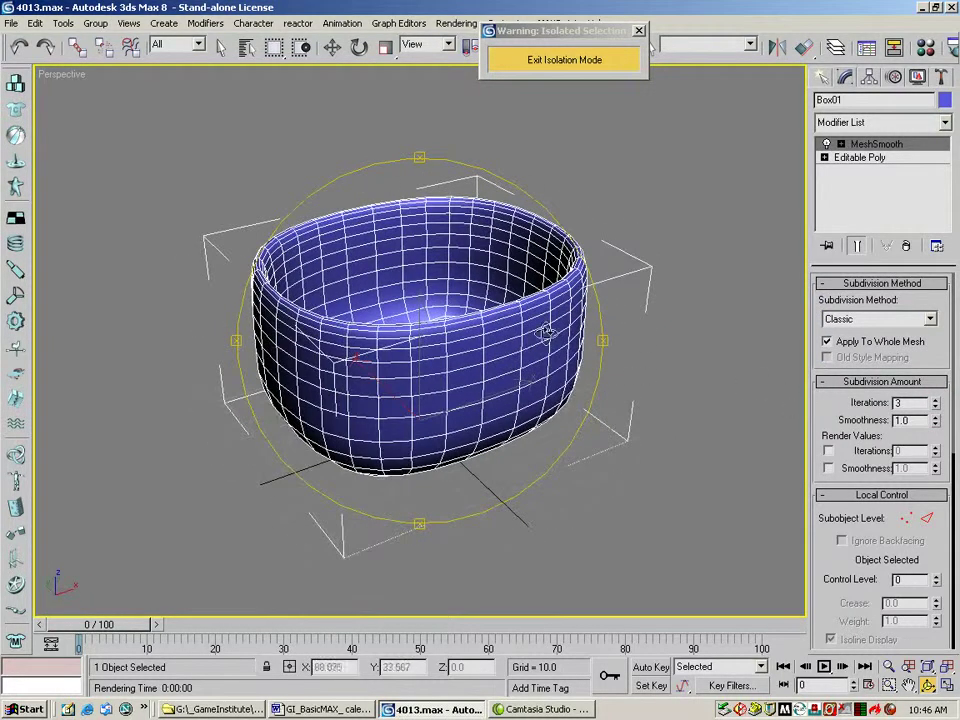
click(936, 398)
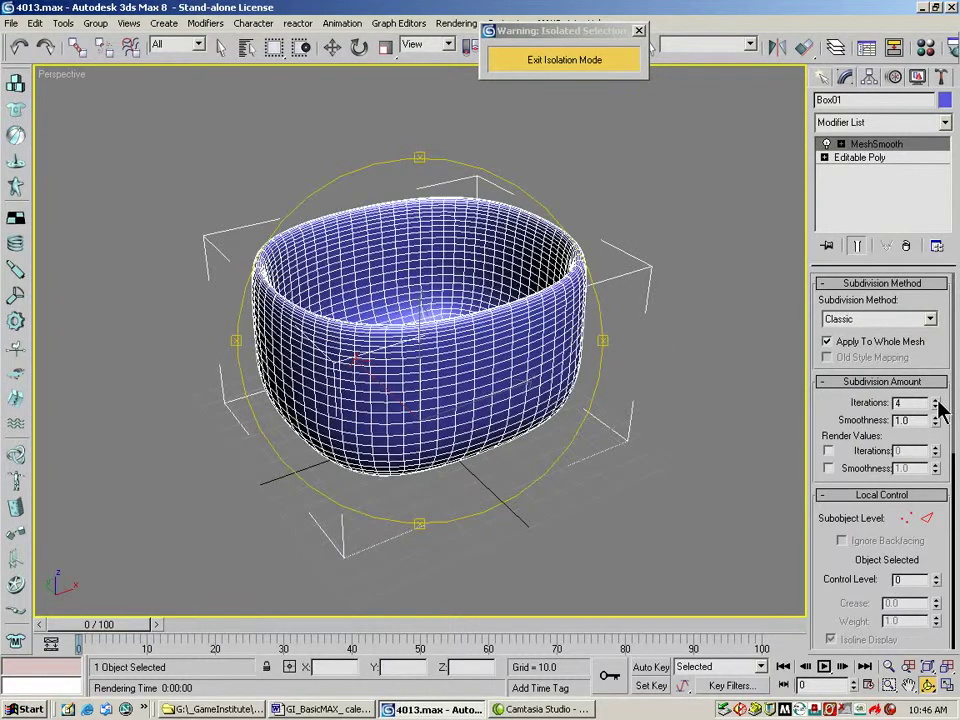
click(936, 406)
click(936, 406)
drag(378, 276, 650, 383)
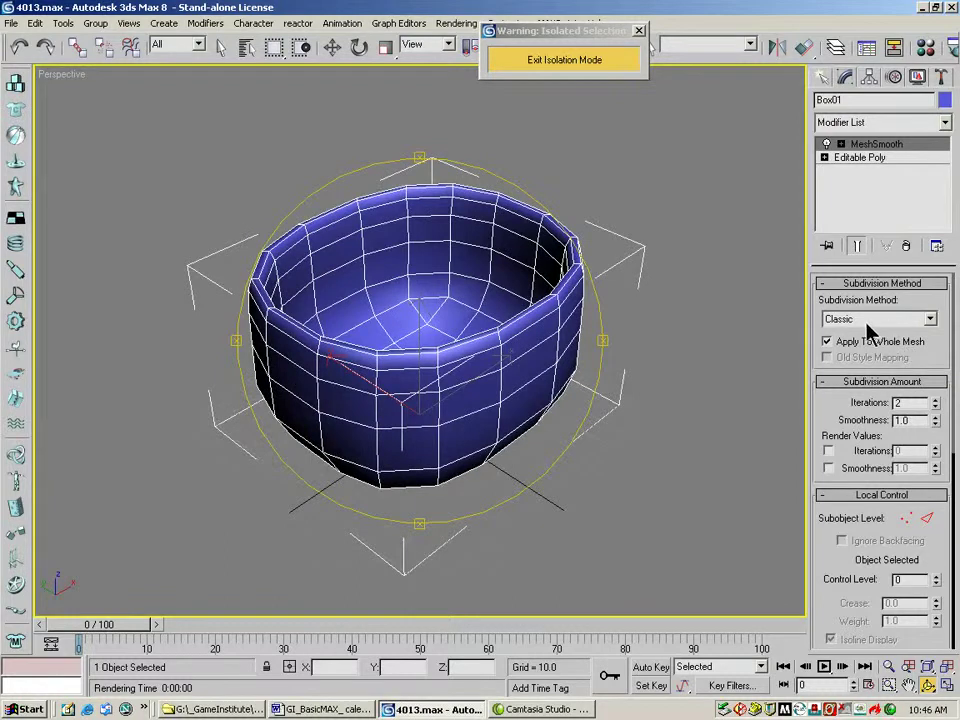
Compare the Quad Output and Classic subdivision methods on the bowl and set the method back to NURMS.
click(930, 318)
click(842, 340)
mouse_move(503, 344)
mouse_down()
mouse_move(414, 321)
mouse_move(403, 279)
mouse_move(452, 326)
mouse_move(498, 335)
mouse_up()
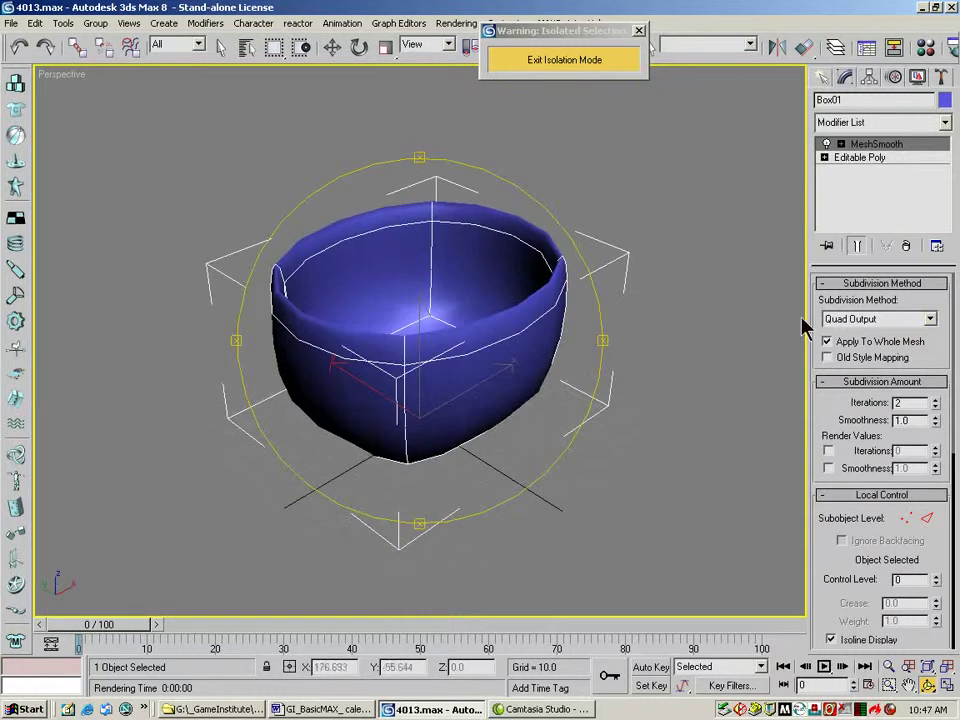
click(932, 320)
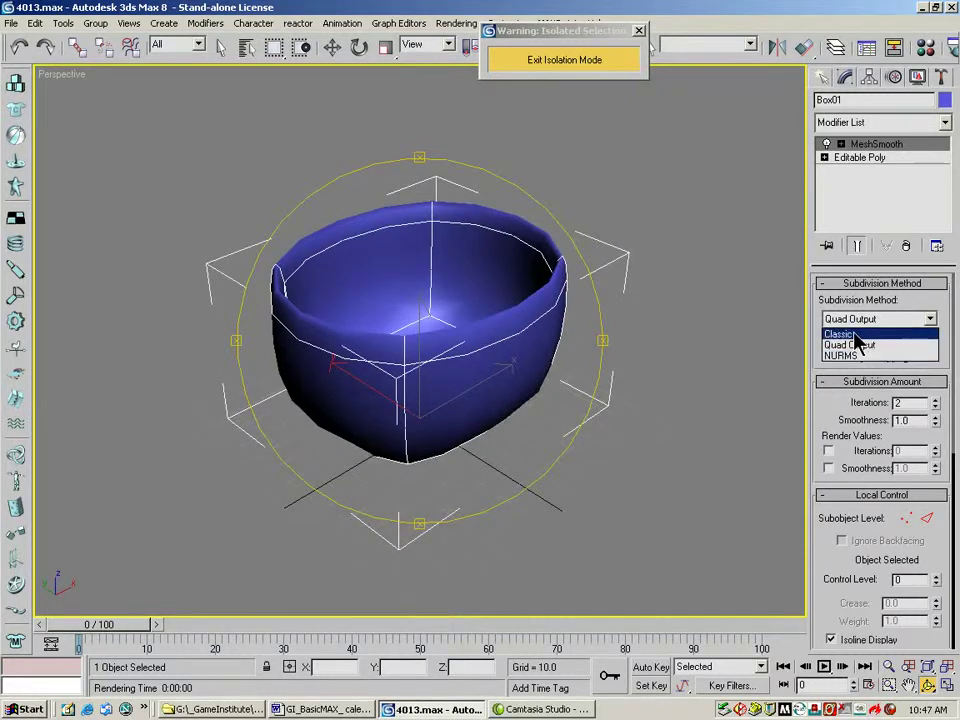
click(840, 334)
click(929, 318)
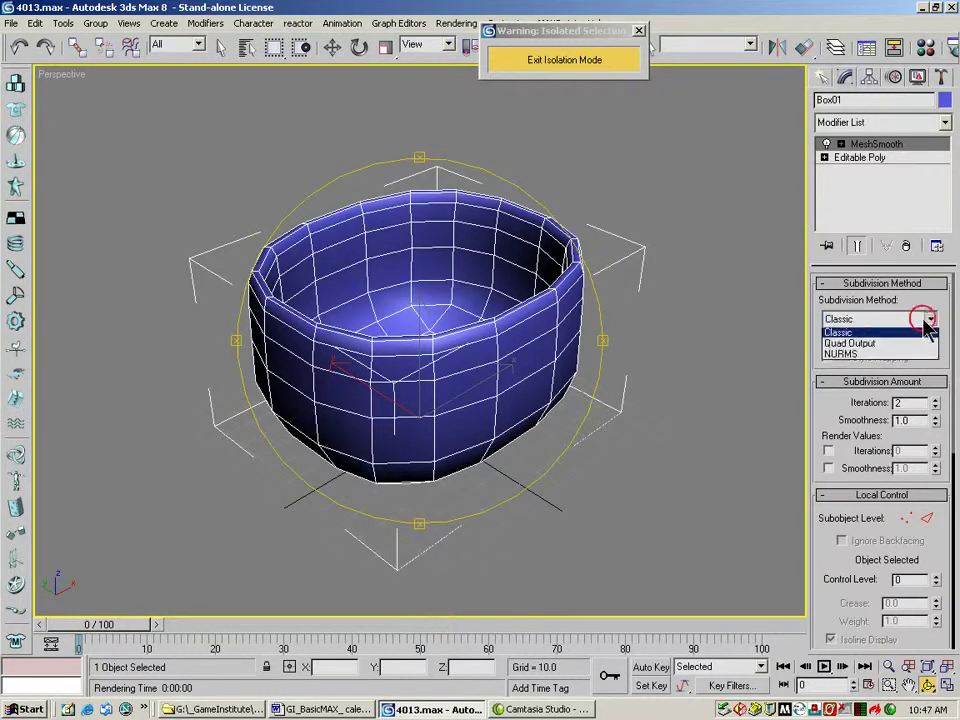
click(864, 357)
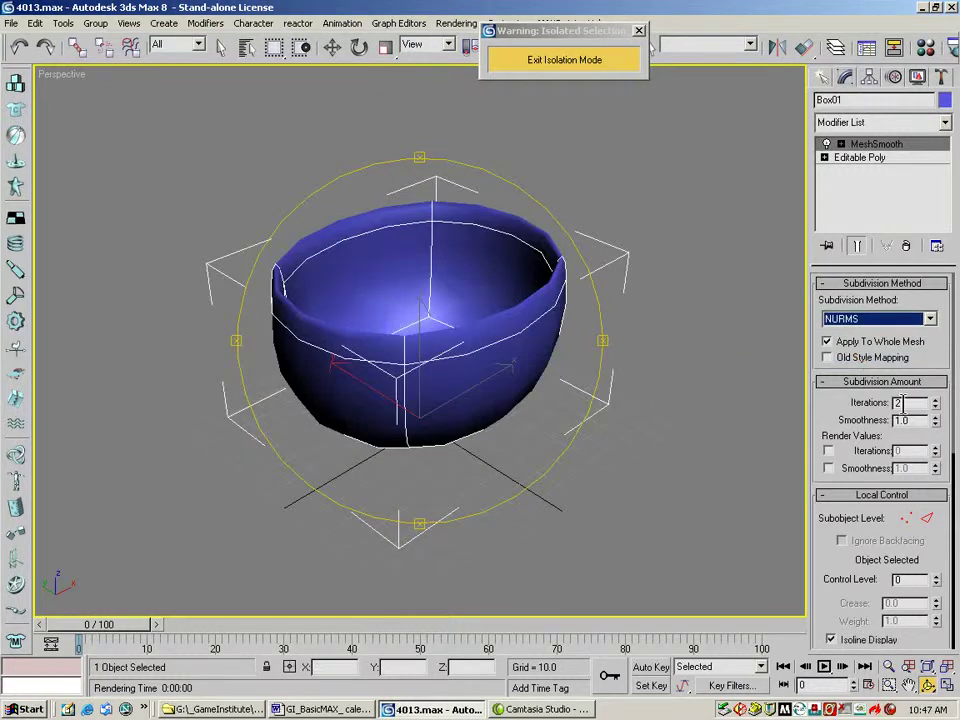
Raise the bowl's MeshSmooth iterations to 3 and inspect the smoother surface from another angle.
alt+middle_drag(308, 271, 392, 343)
click(937, 402)
drag(600, 349, 489, 333)
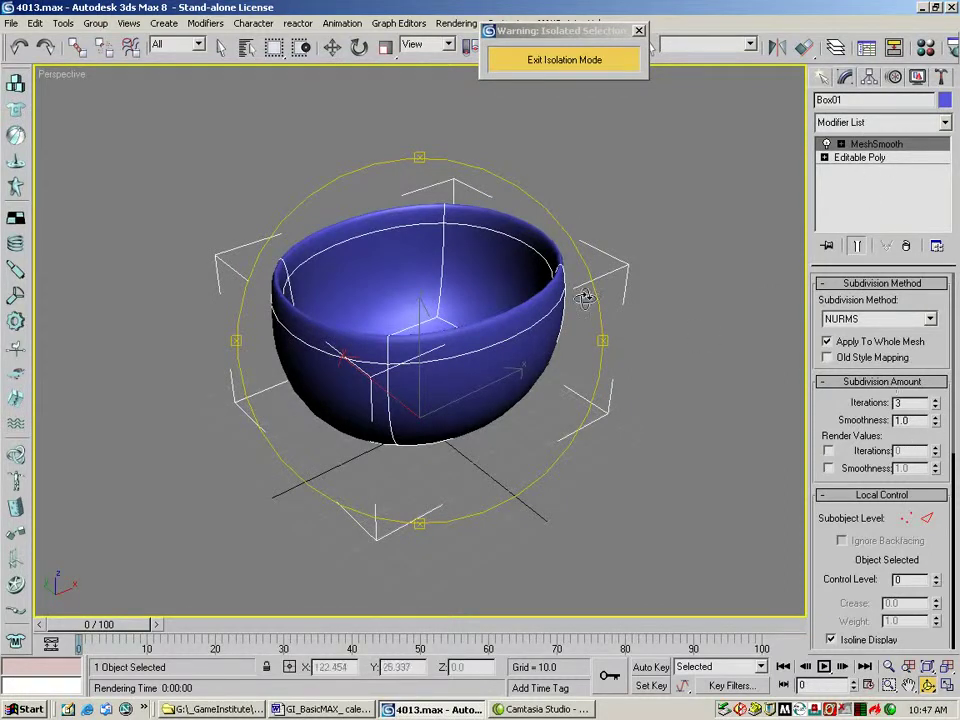
Exit isolation mode and delete the bowl.
click(578, 60)
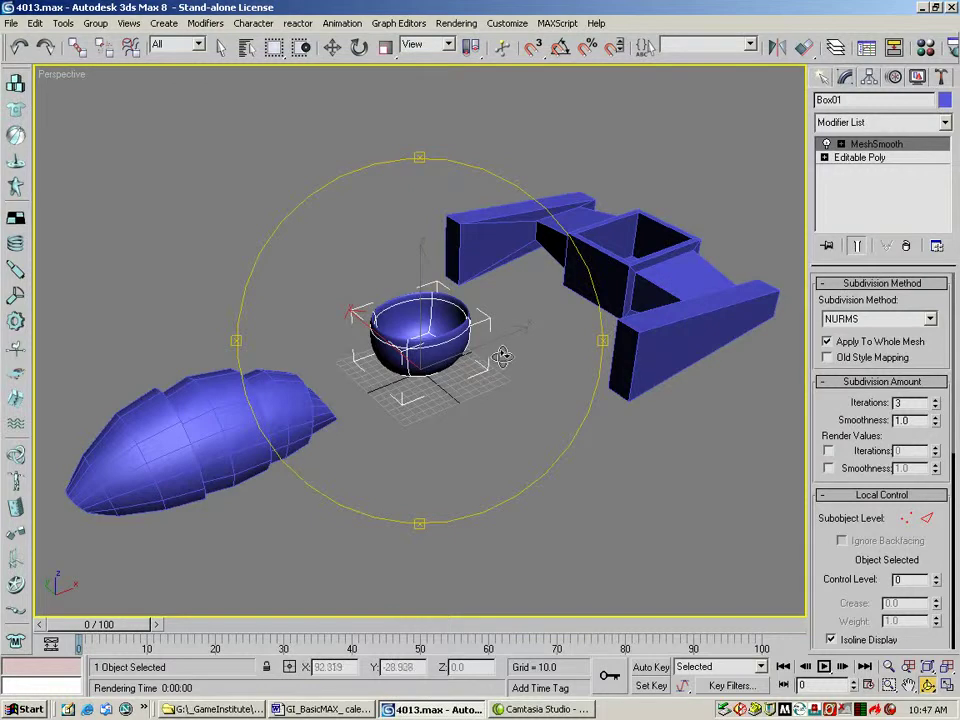
key(Delete)
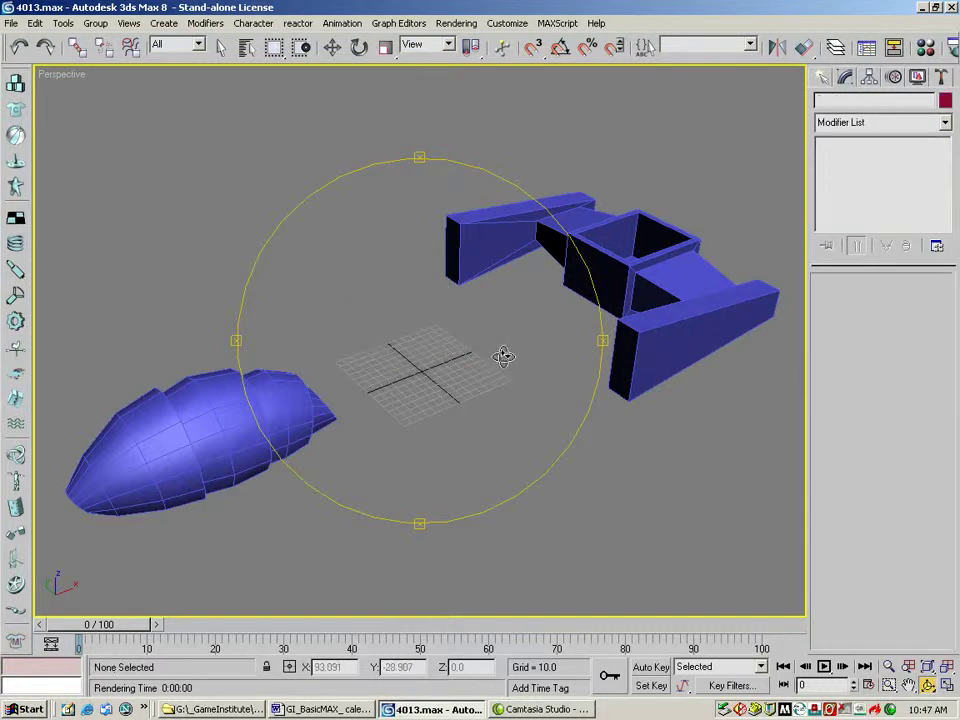
Isolate the winged spaceship-like box object and apply a MeshSmooth modifier to it.
click(333, 48)
click(617, 291)
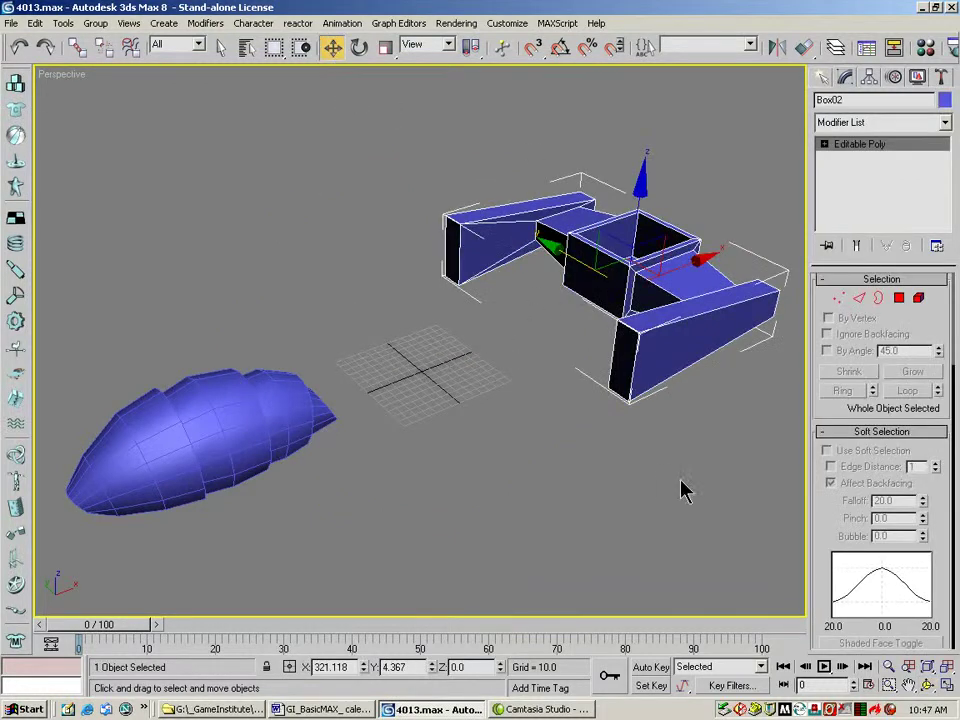
right_click(662, 284)
click(690, 148)
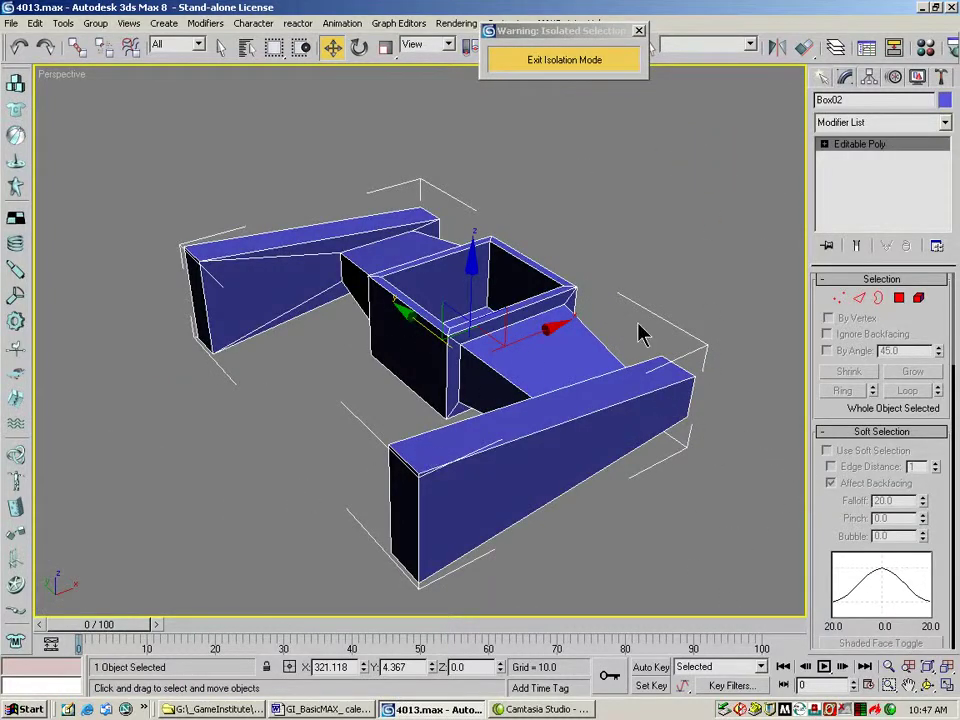
click(945, 122)
scroll(948, 178, down, 8)
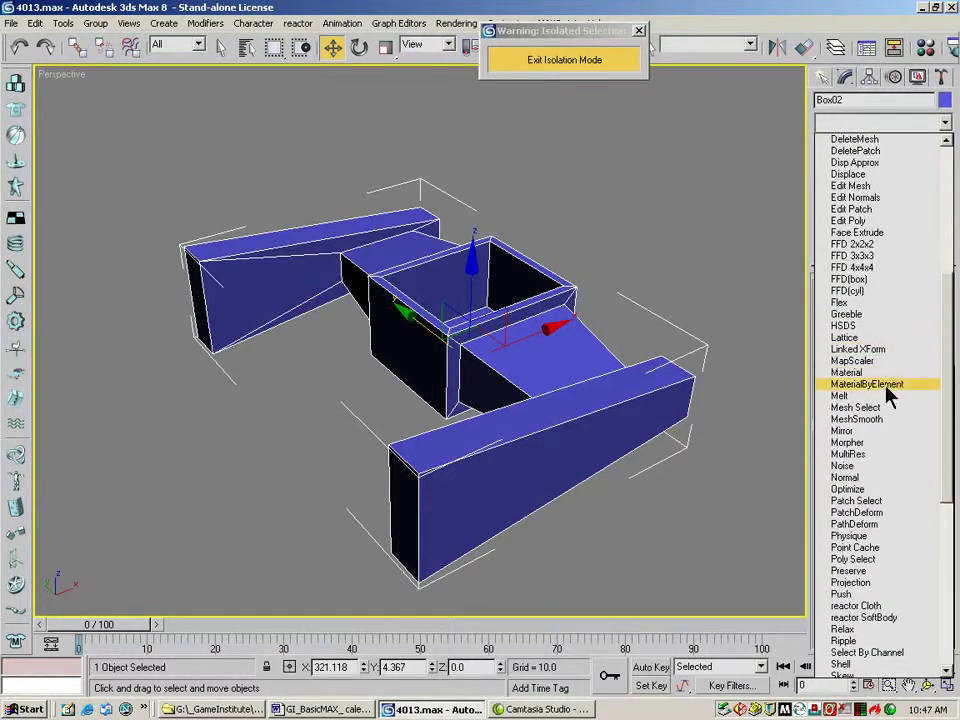
click(845, 420)
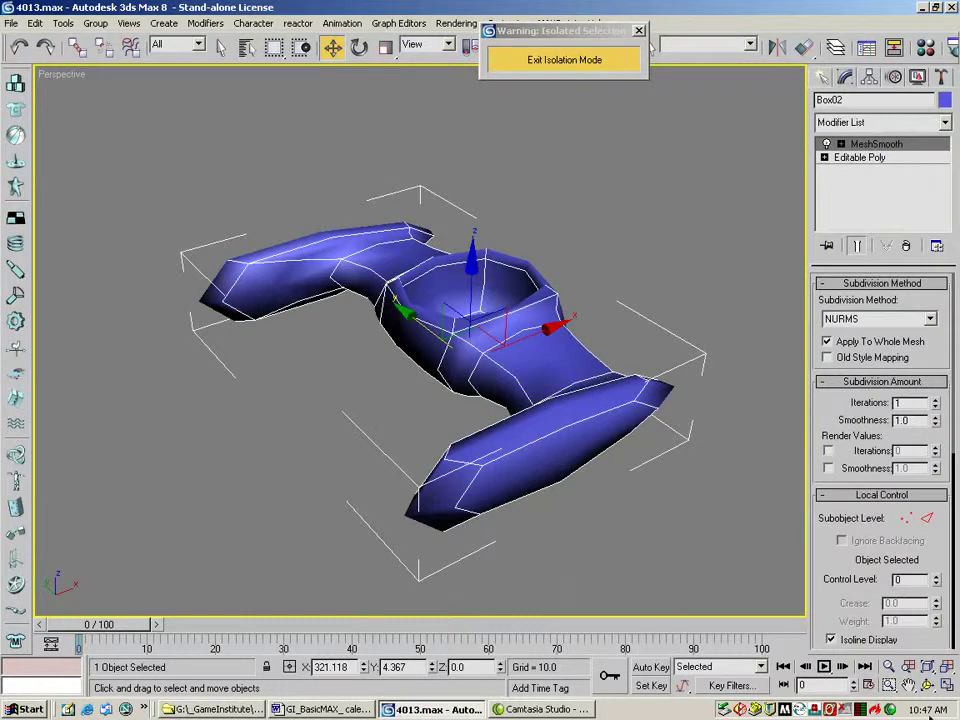
Raise the MeshSmooth iterations on the winged object to 3 and inspect the smoothed shape up close.
click(928, 686)
drag(465, 386, 358, 388)
drag(552, 341, 530, 343)
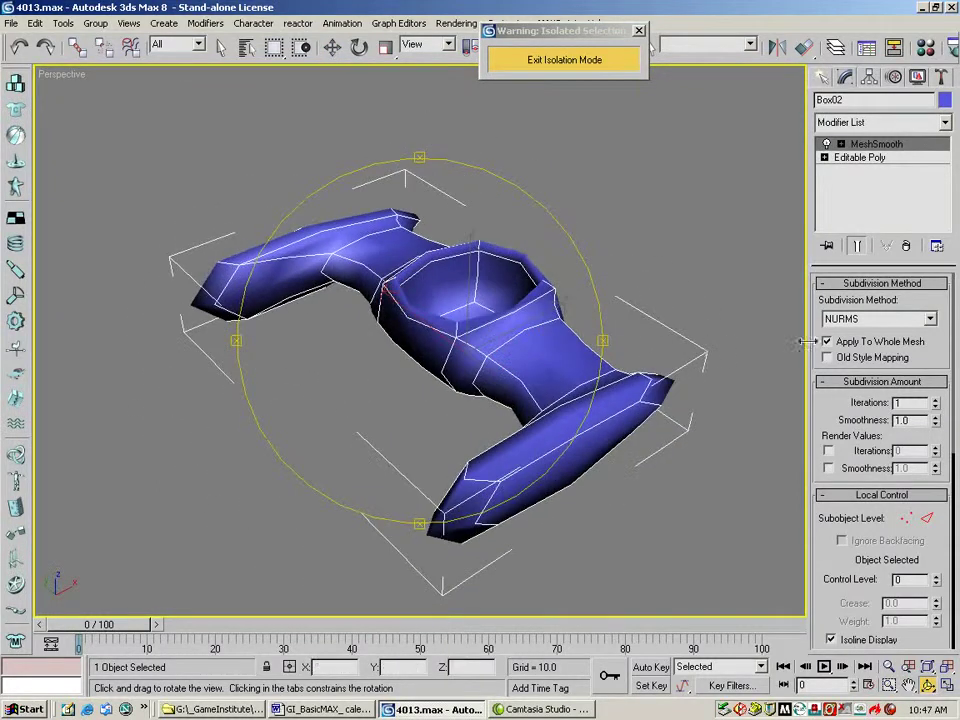
click(935, 399)
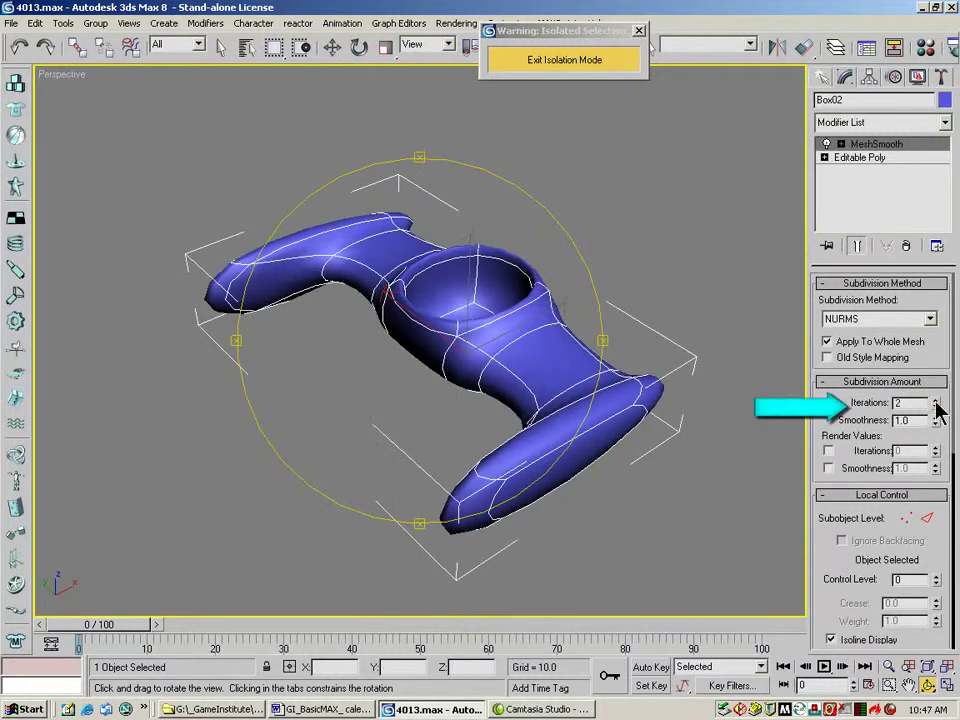
click(935, 399)
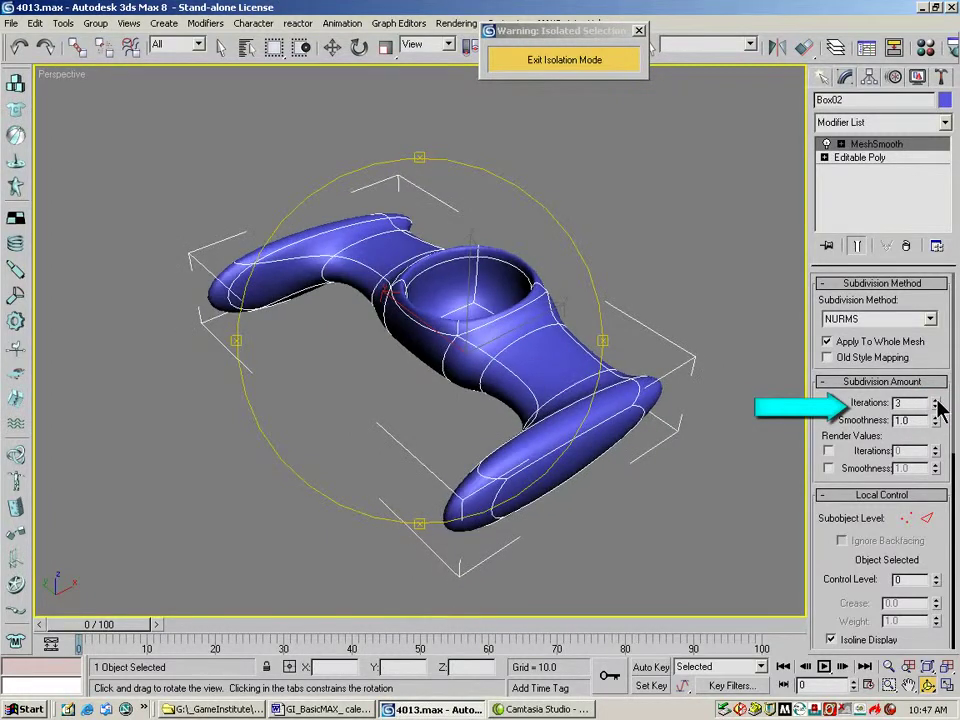
drag(600, 350, 450, 264)
click(888, 666)
drag(555, 580, 510, 463)
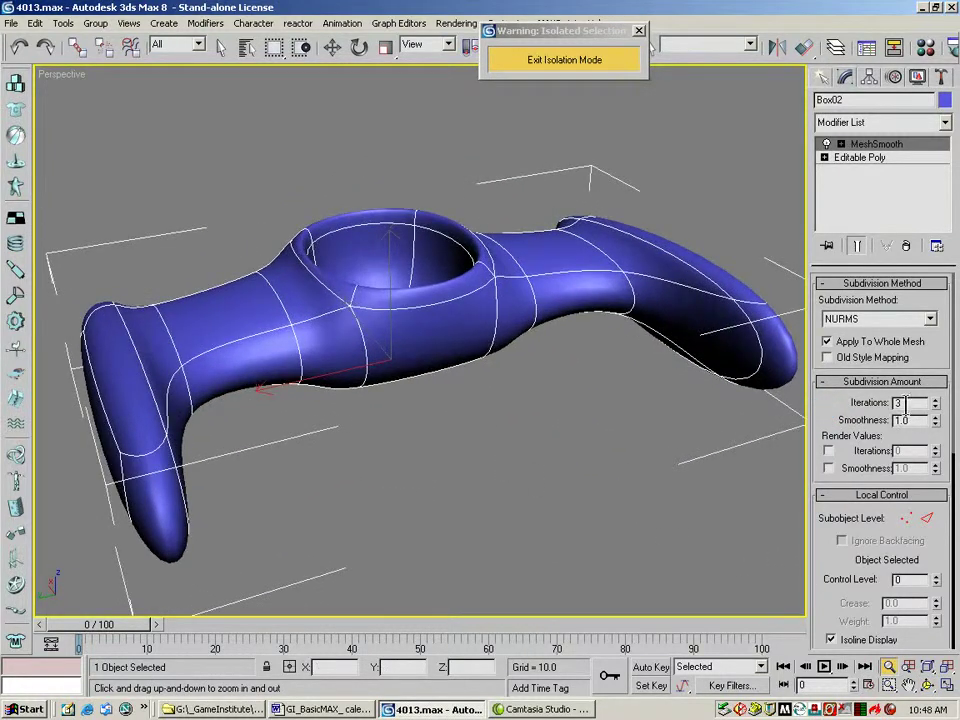
Reveal the MeshSmooth Local Control settings and show all four viewports zoomed to the extents of the winged object.
drag(833, 580, 848, 330)
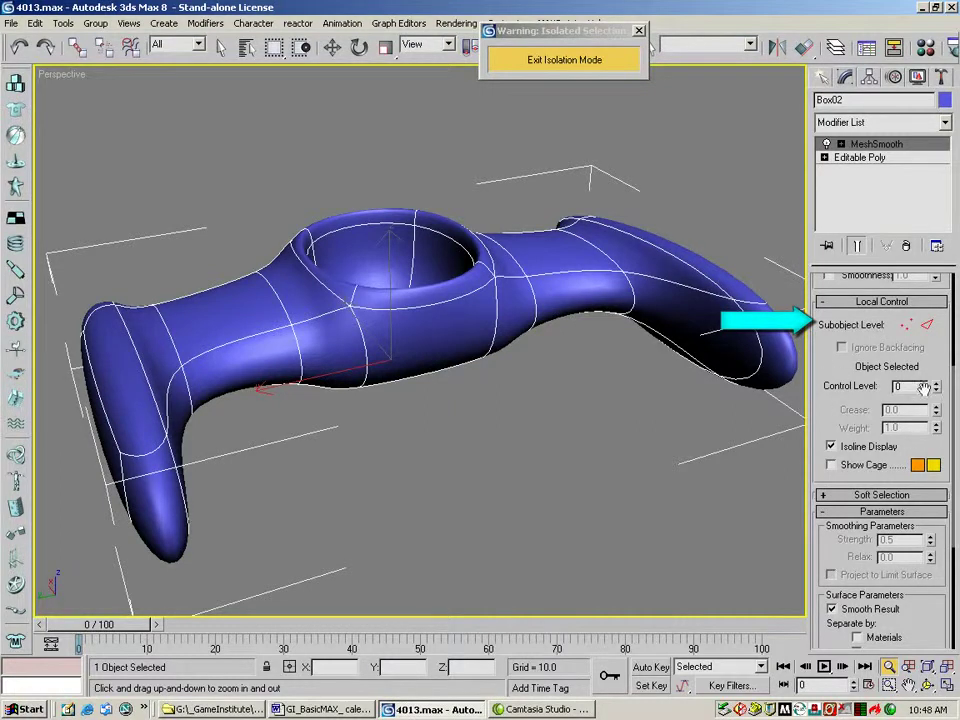
click(928, 685)
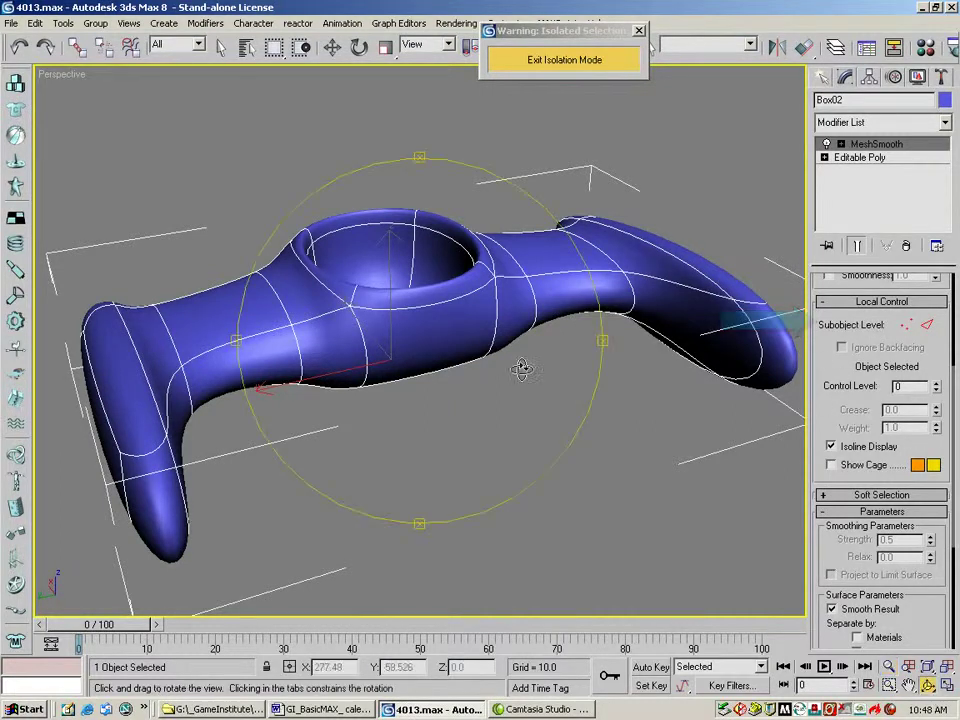
drag(499, 354, 349, 347)
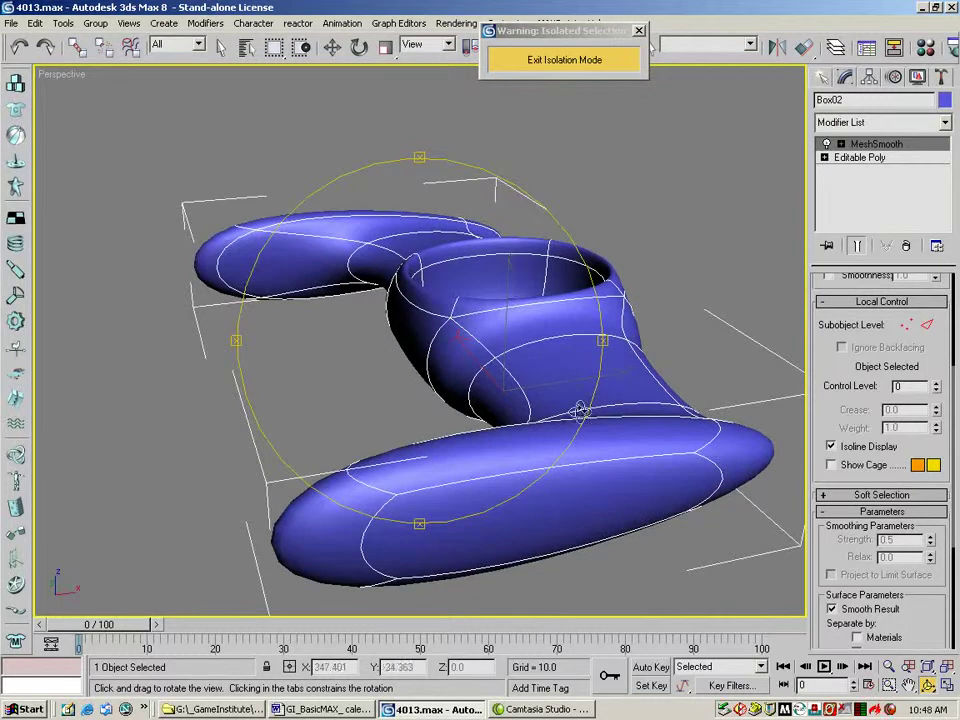
click(947, 685)
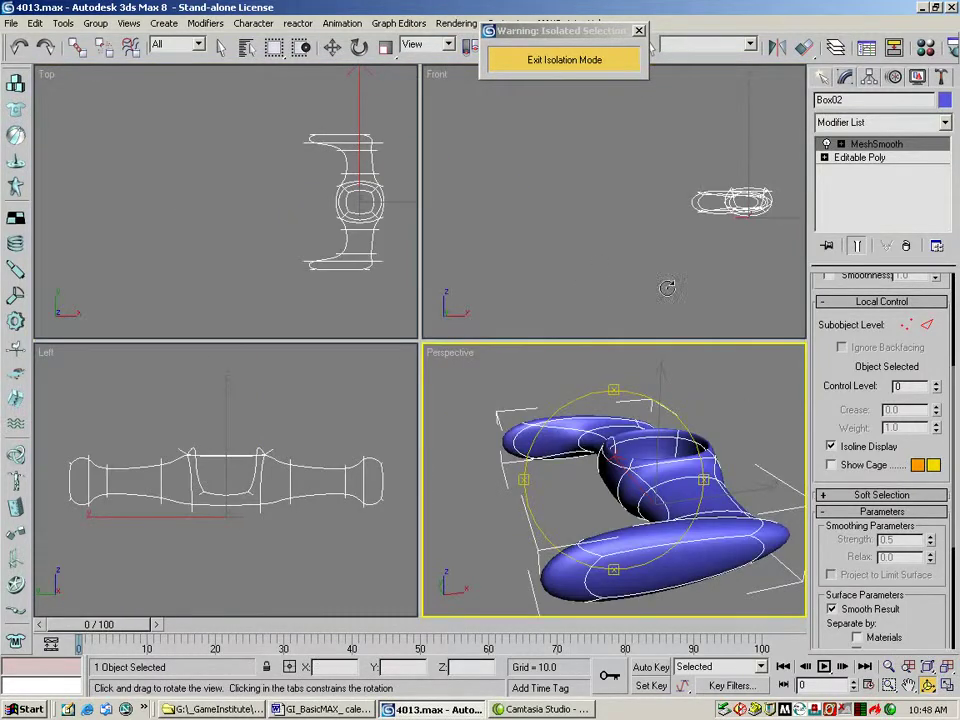
click(948, 667)
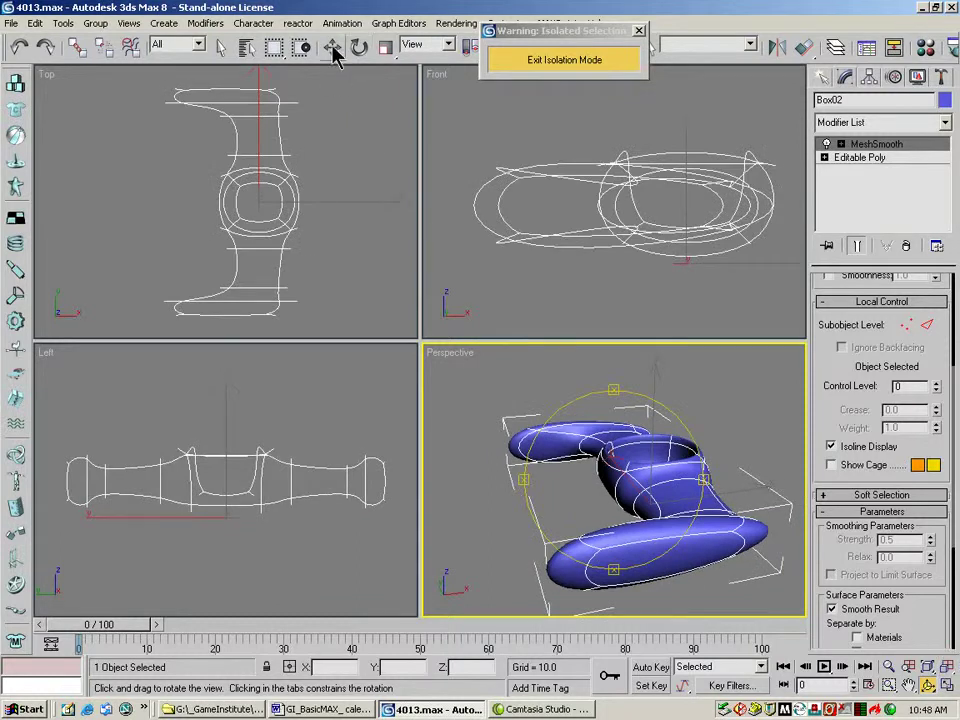
Activate MeshSmooth's Vertex sub-object level and toggle the modifier off and on to compare its control vertices with the base mesh.
click(906, 326)
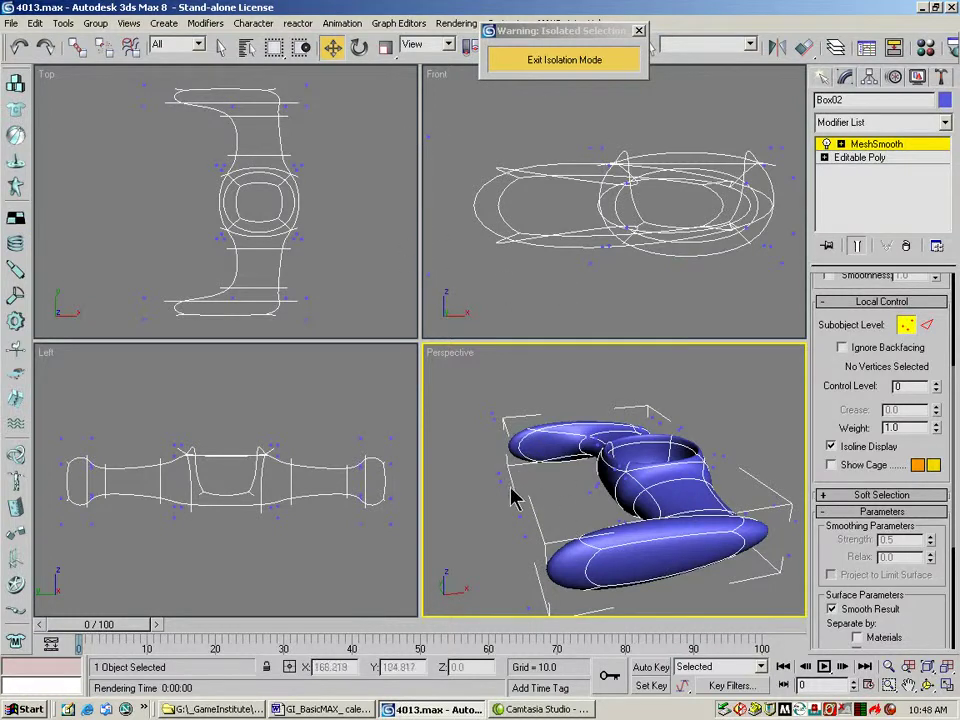
click(825, 145)
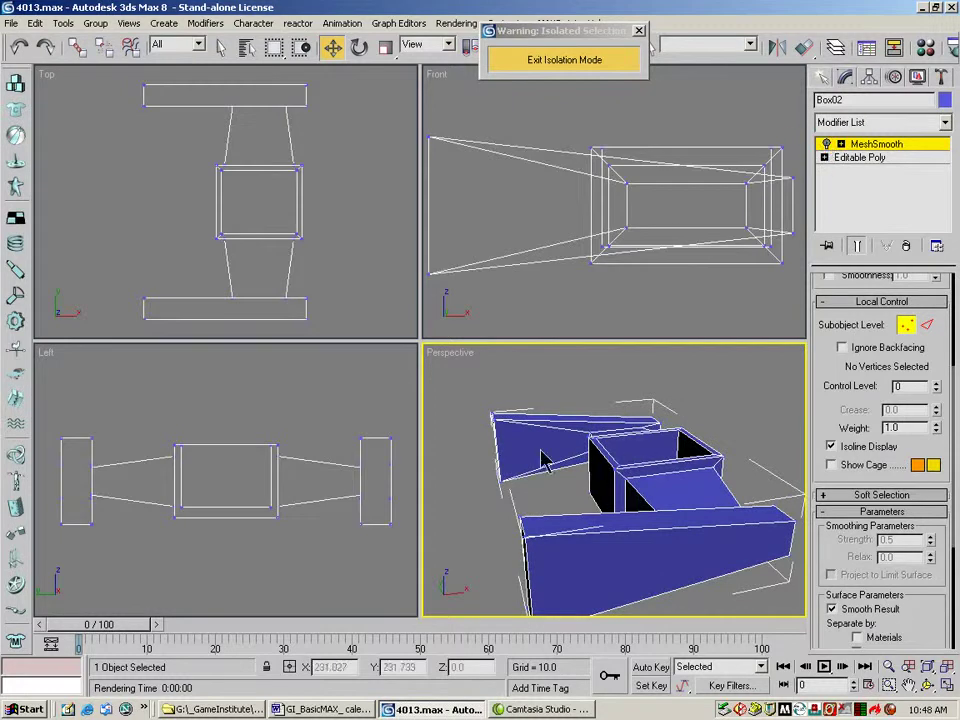
click(826, 145)
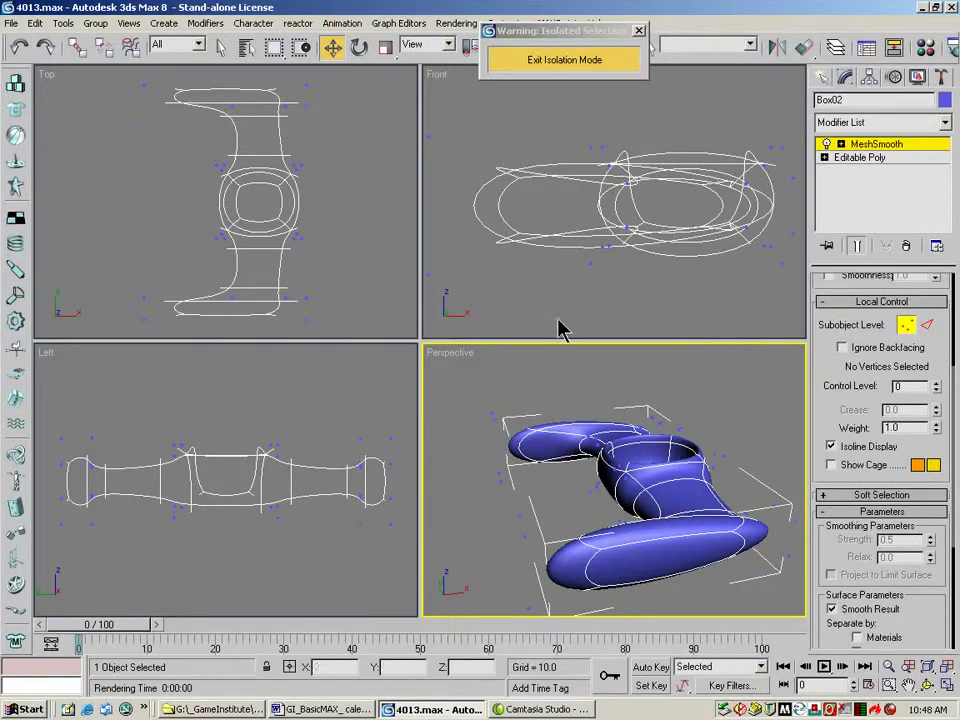
Select the upper 20 MeshSmooth control vertices of the winged object in the Front view.
click(888, 666)
drag(558, 262, 568, 300)
click(332, 47)
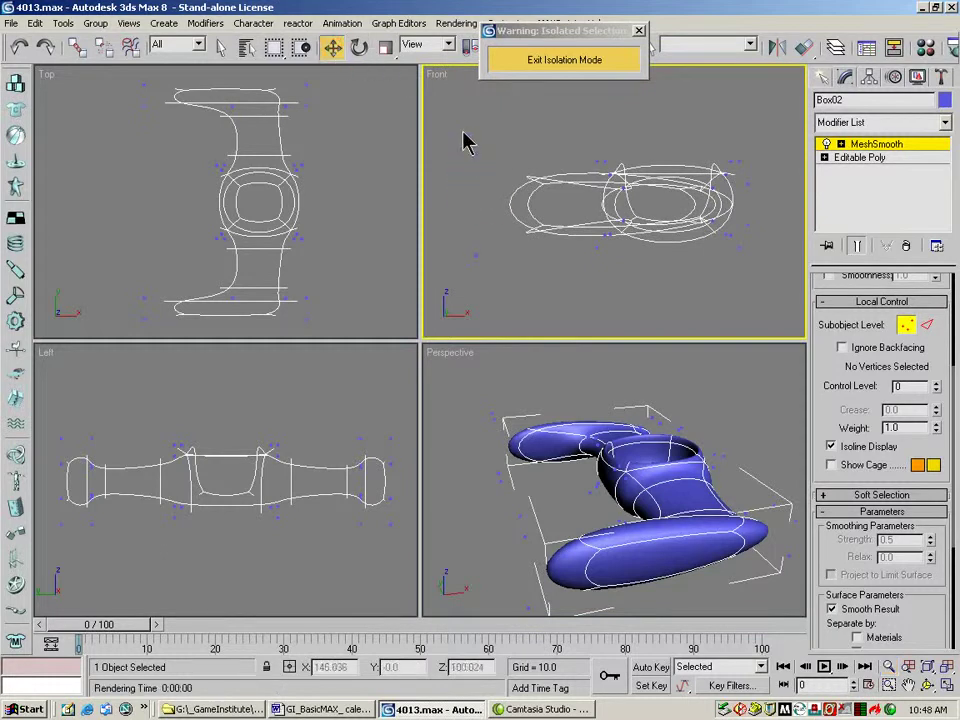
drag(461, 131, 777, 184)
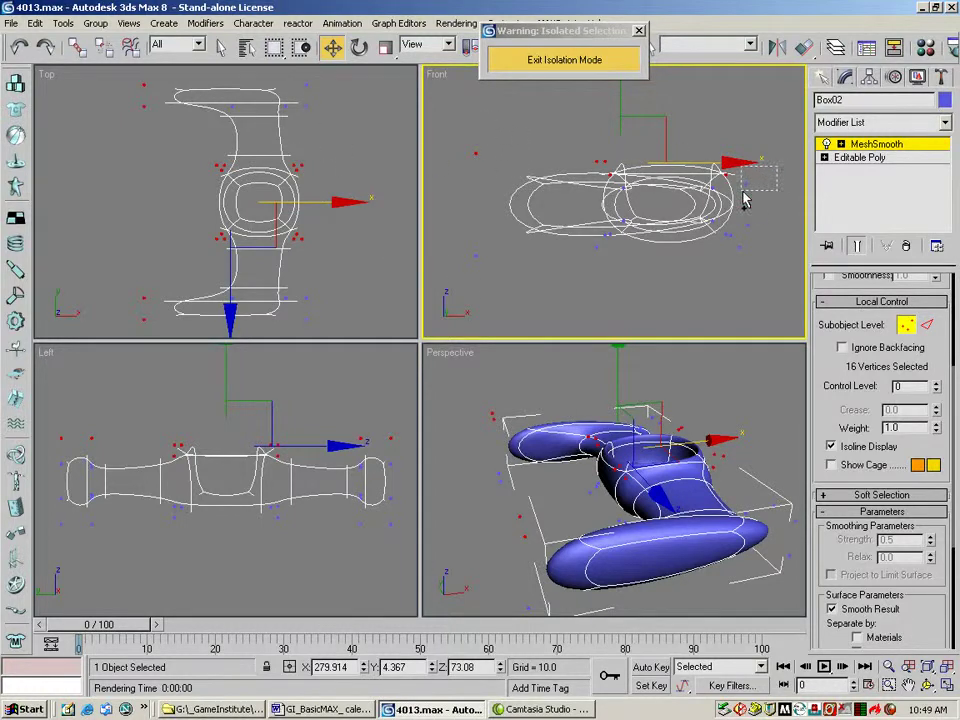
ctrl+drag(743, 198, 744, 199)
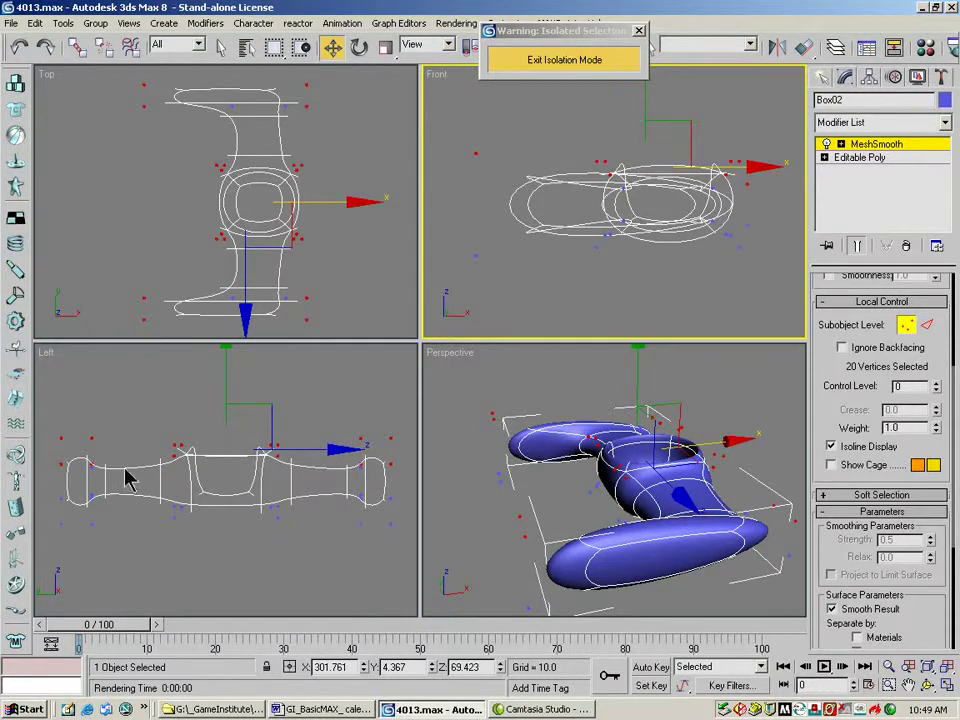
Raise the weight of the selected upper control vertices to about 5 and view the reshaped body from another angle.
drag(843, 409, 846, 313)
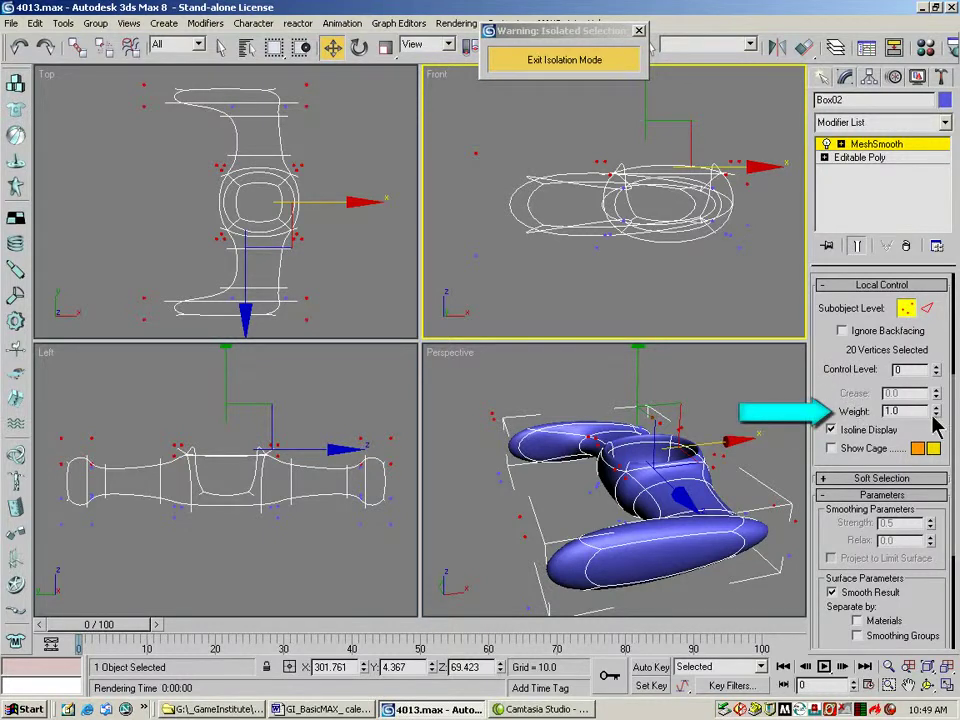
drag(937, 413, 890, 85)
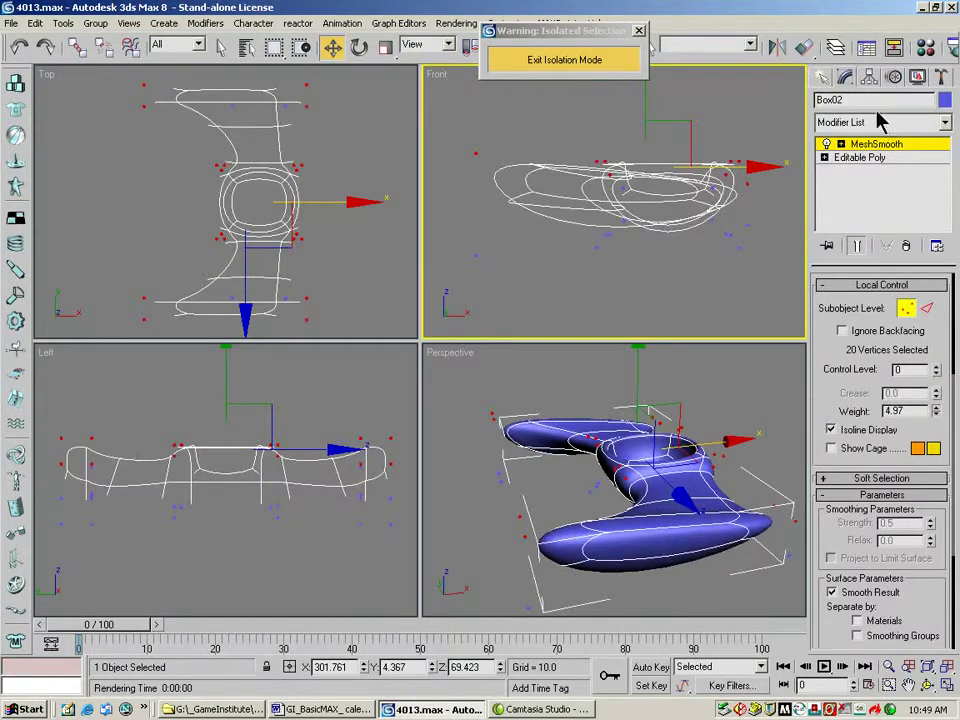
click(928, 685)
drag(600, 497, 632, 505)
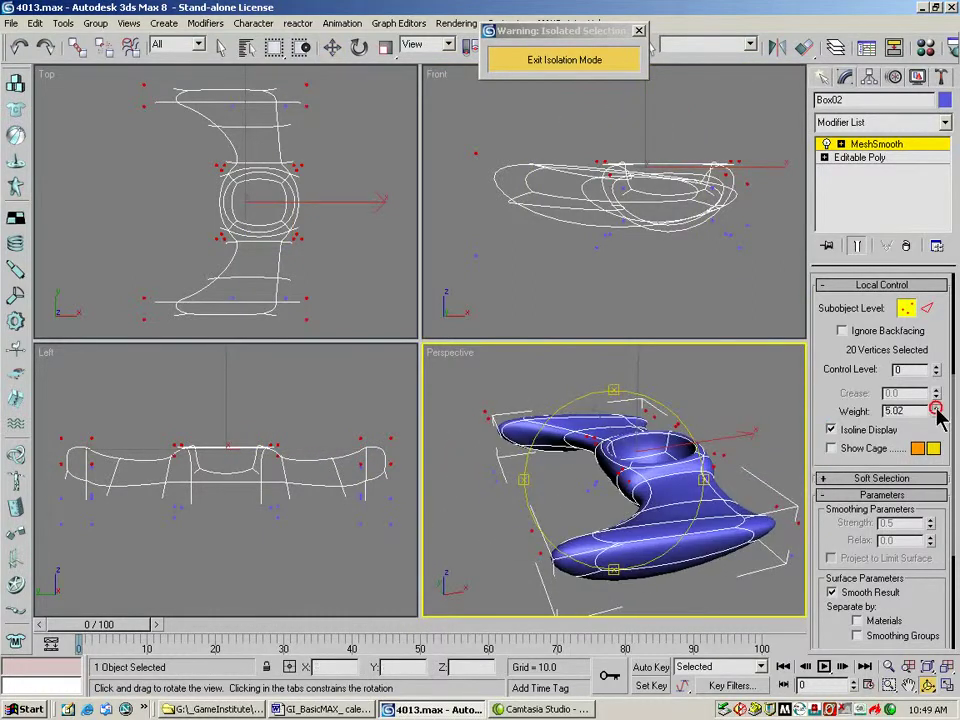
Lower the weight of the selected upper vertices to 0.249 for comparison, and undo the weight changes made to them.
drag(936, 411, 922, 493)
drag(640, 540, 500, 440)
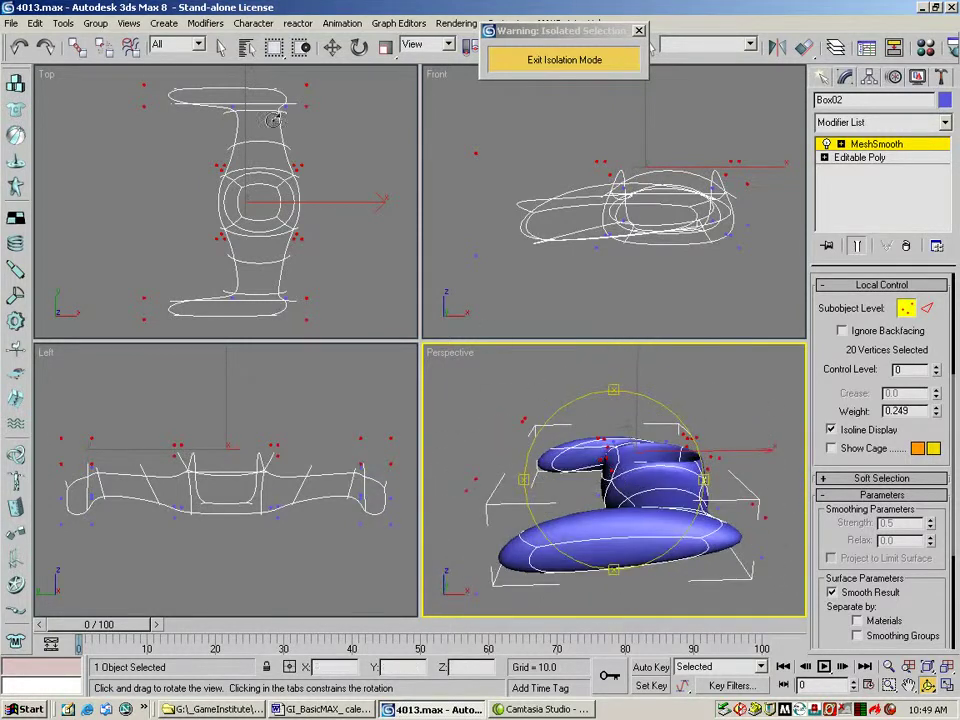
click(18, 46)
click(18, 46)
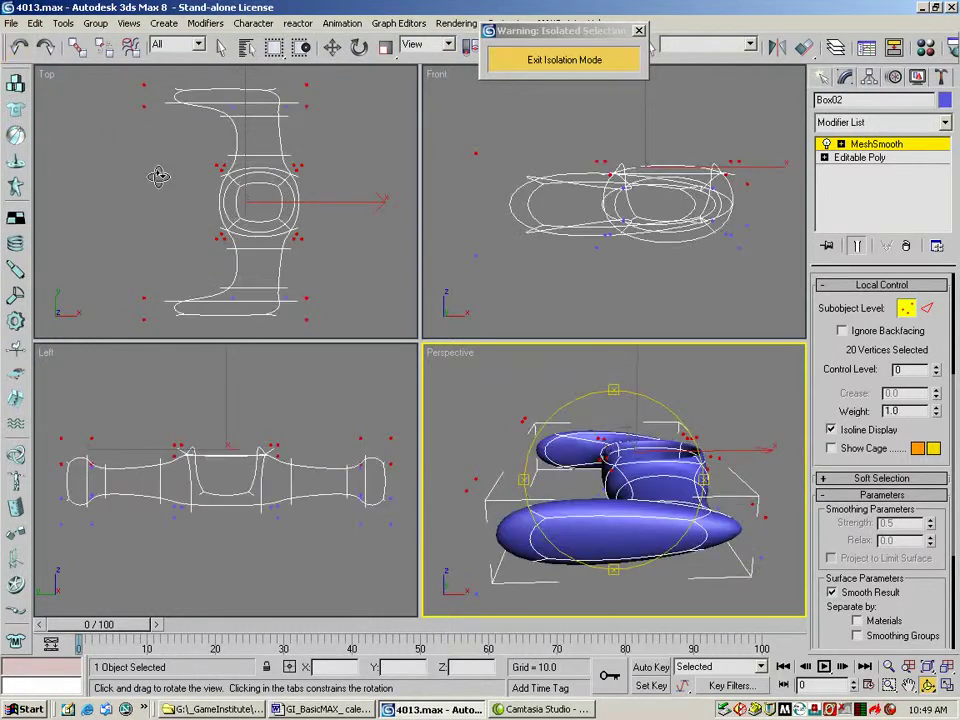
click(330, 47)
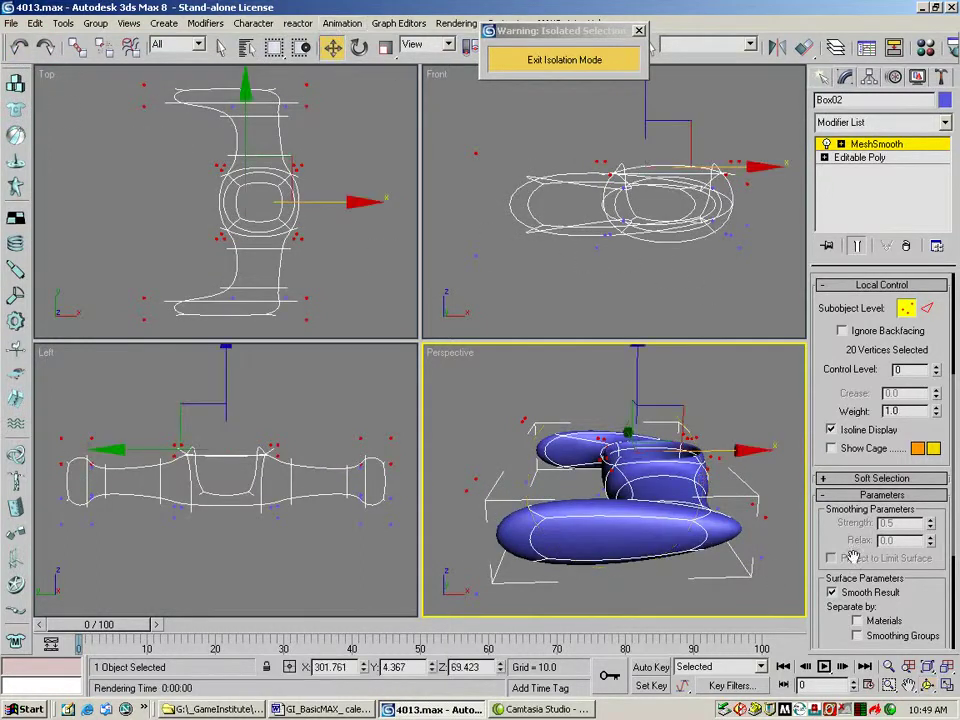
Select the 24 control vertices around the central body in the Top view, viewing the underside in Perspective.
click(928, 685)
drag(545, 400, 560, 374)
click(221, 47)
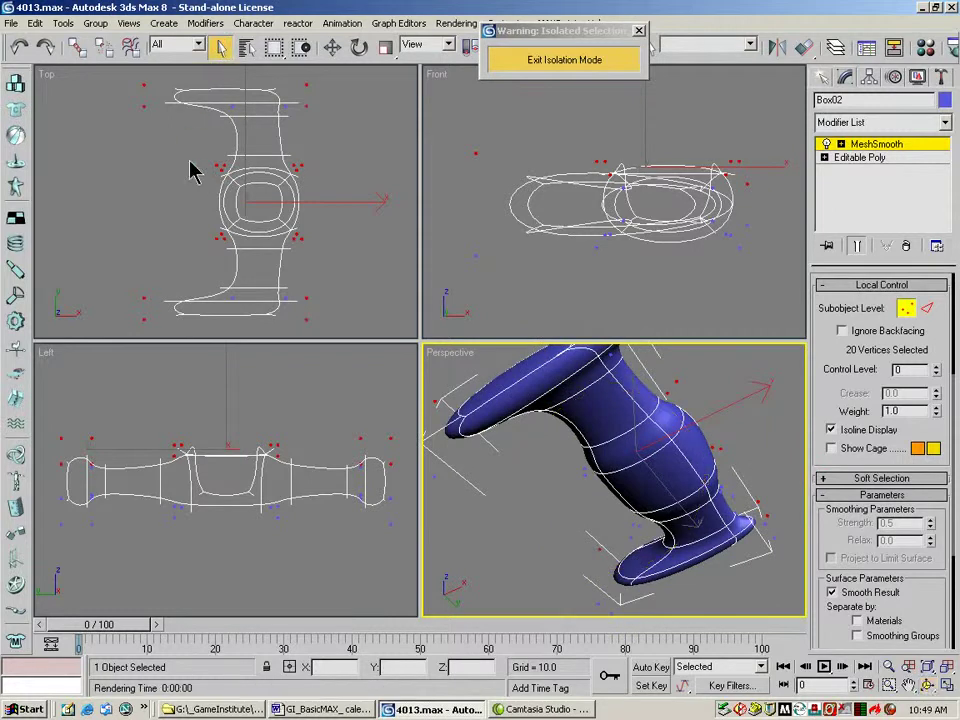
drag(184, 161, 306, 253)
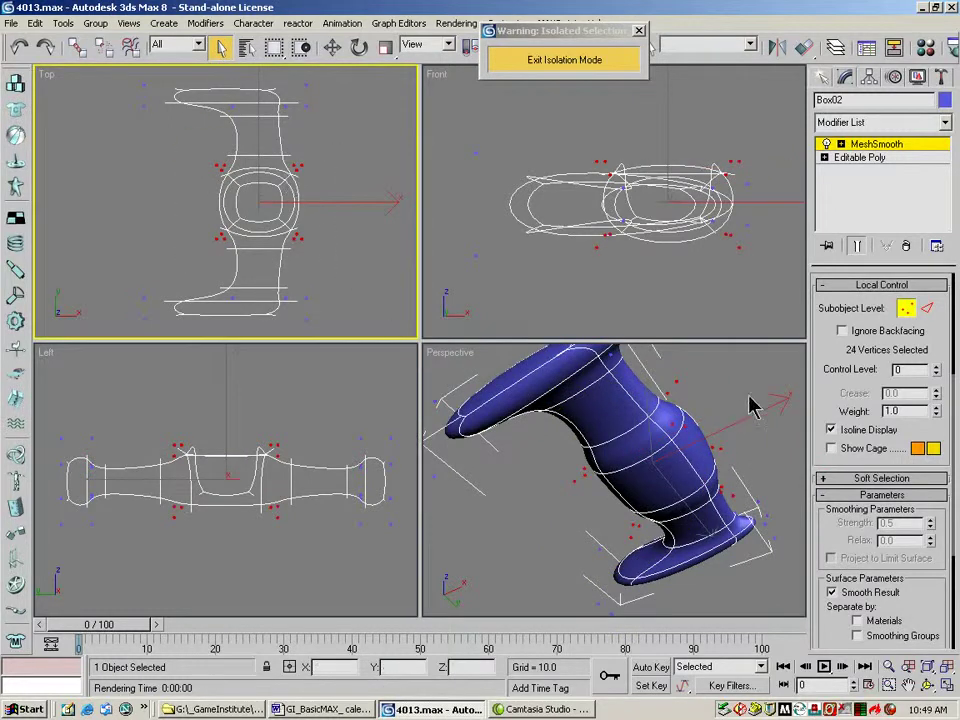
Set the weight of the central body's control vertices to 0.16 and view the shape from the side.
key(ctrl+r)
drag(553, 440, 595, 545)
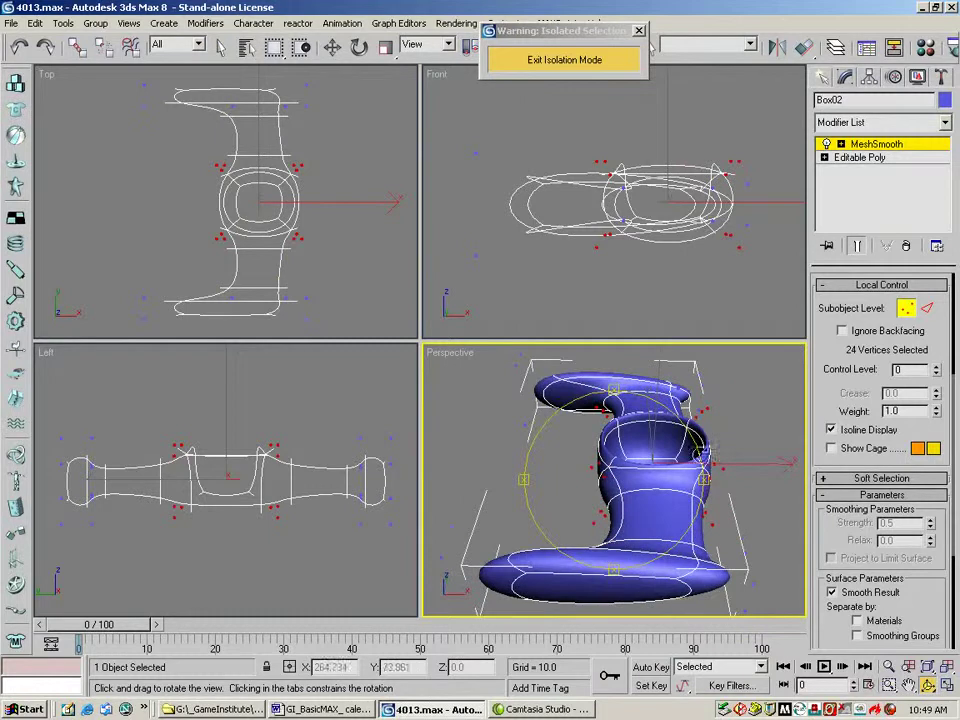
drag(936, 410, 925, 487)
drag(688, 520, 808, 438)
click(937, 415)
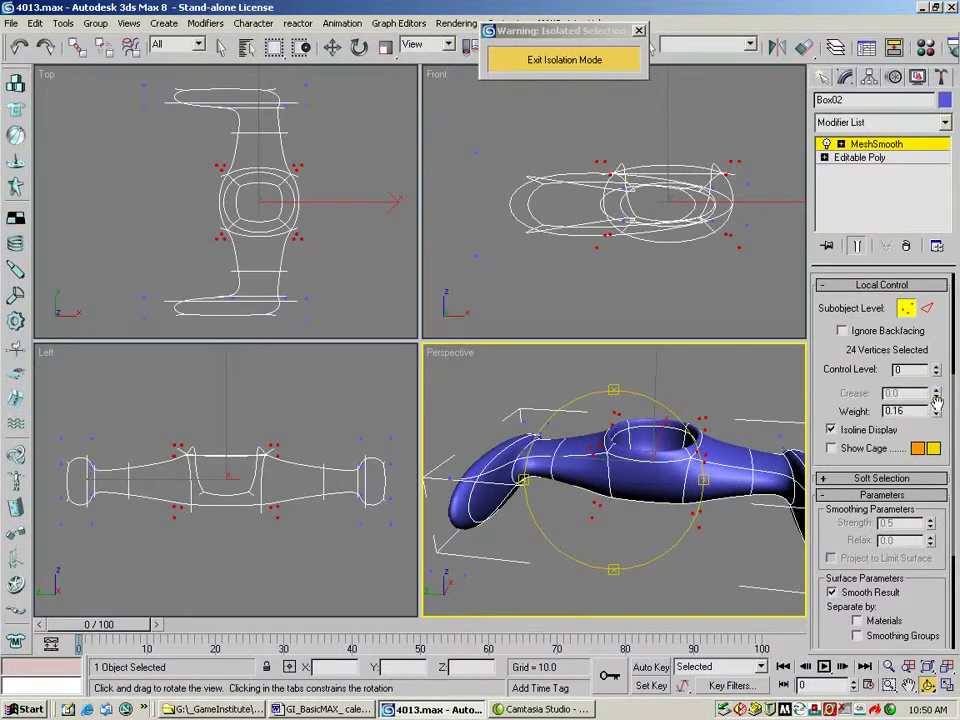
Select only the upper 12 control vertices of the central body in the Front view and set their weight to 0.01.
click(331, 47)
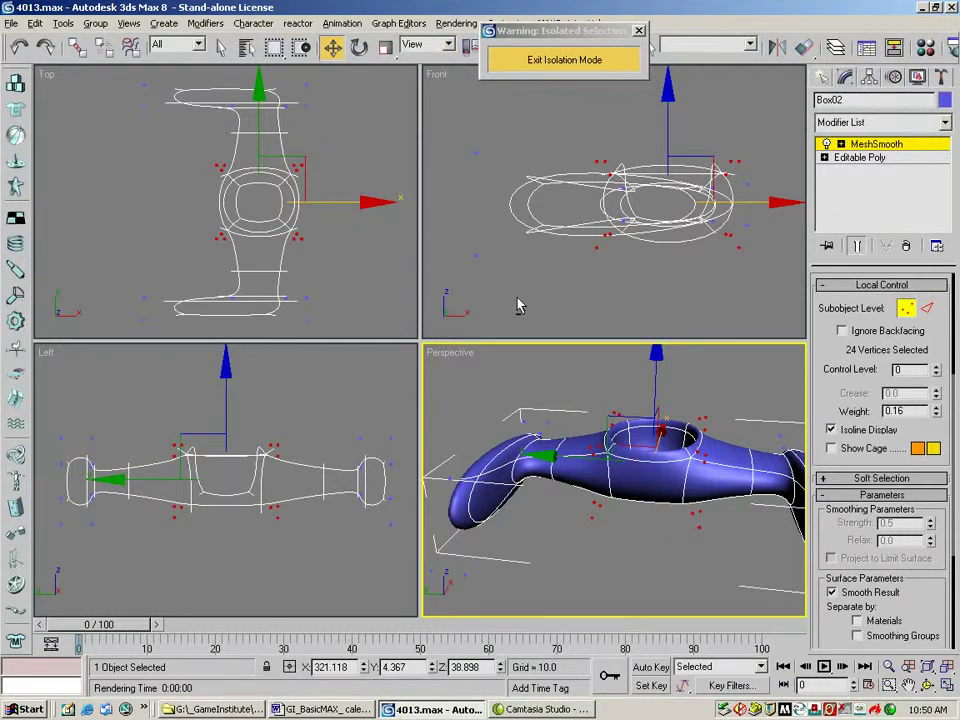
drag(540, 310, 806, 224)
mouse_move(937, 412)
mouse_down()
mouse_move(932, 375)
mouse_move(955, 440)
mouse_move(946, 420)
mouse_up()
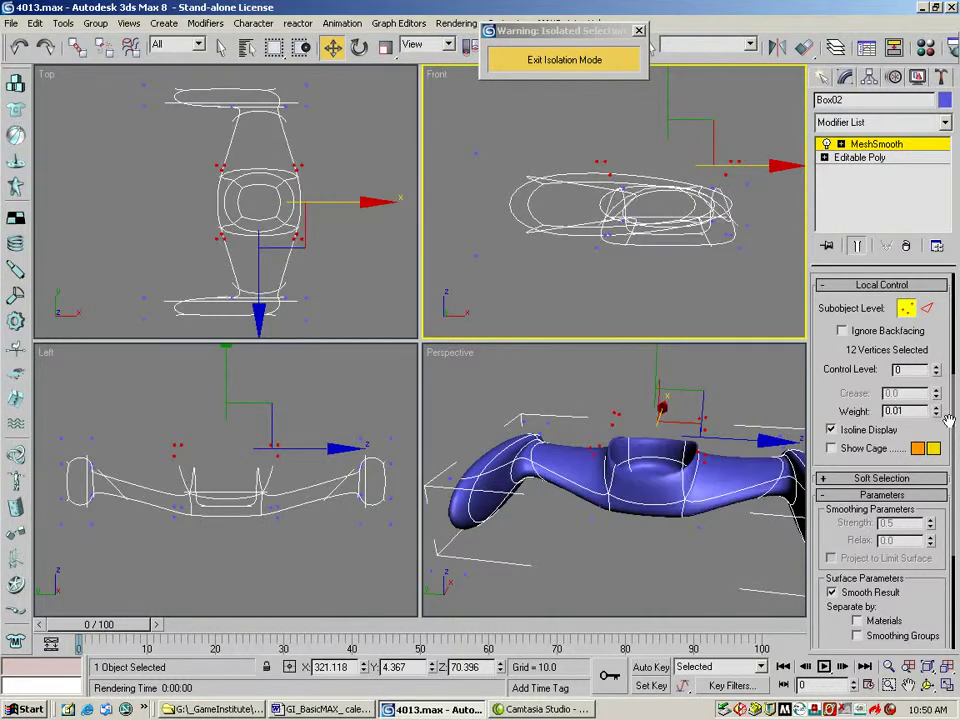
click(928, 685)
drag(679, 536, 703, 495)
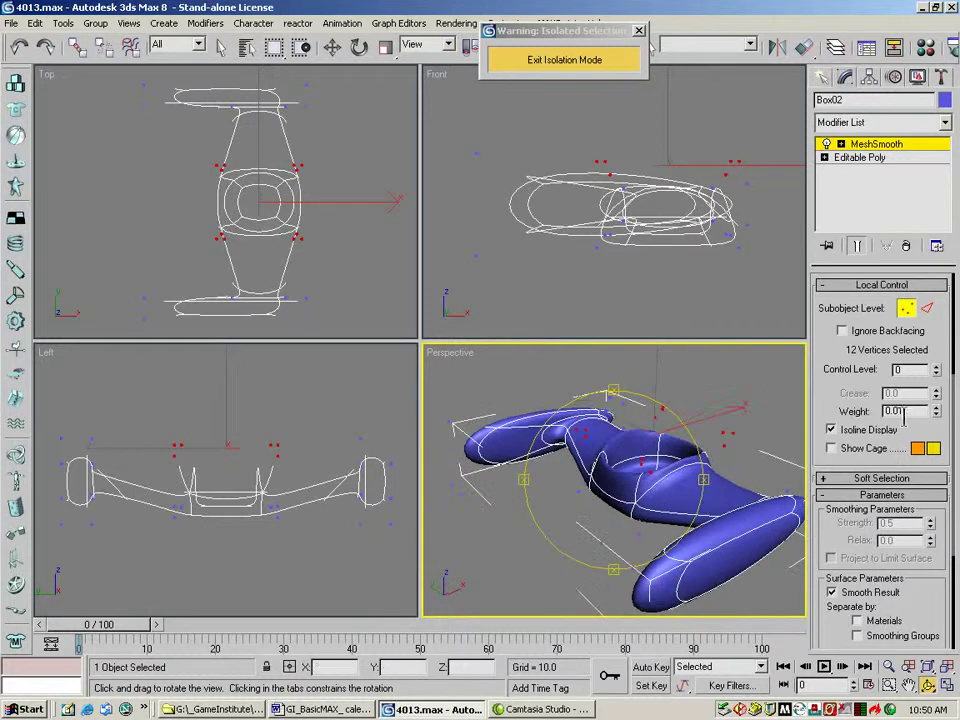
Maximize the Perspective view on the reshaped object, run a quick render to check it, and close the render window.
drag(828, 396, 835, 441)
drag(752, 480, 750, 400)
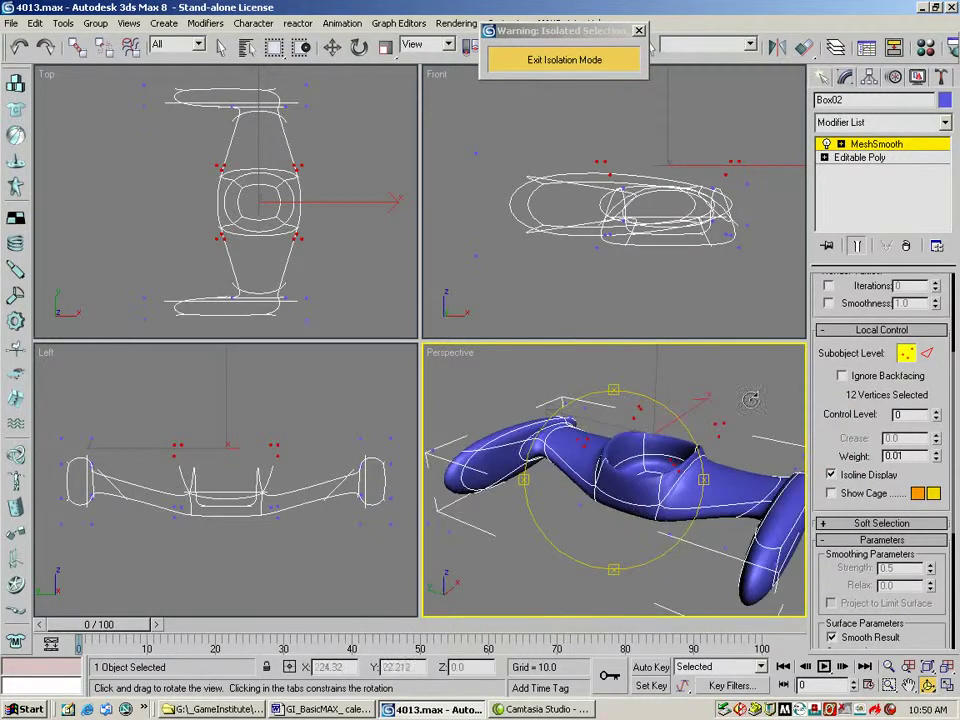
click(888, 666)
drag(668, 442, 673, 456)
click(945, 685)
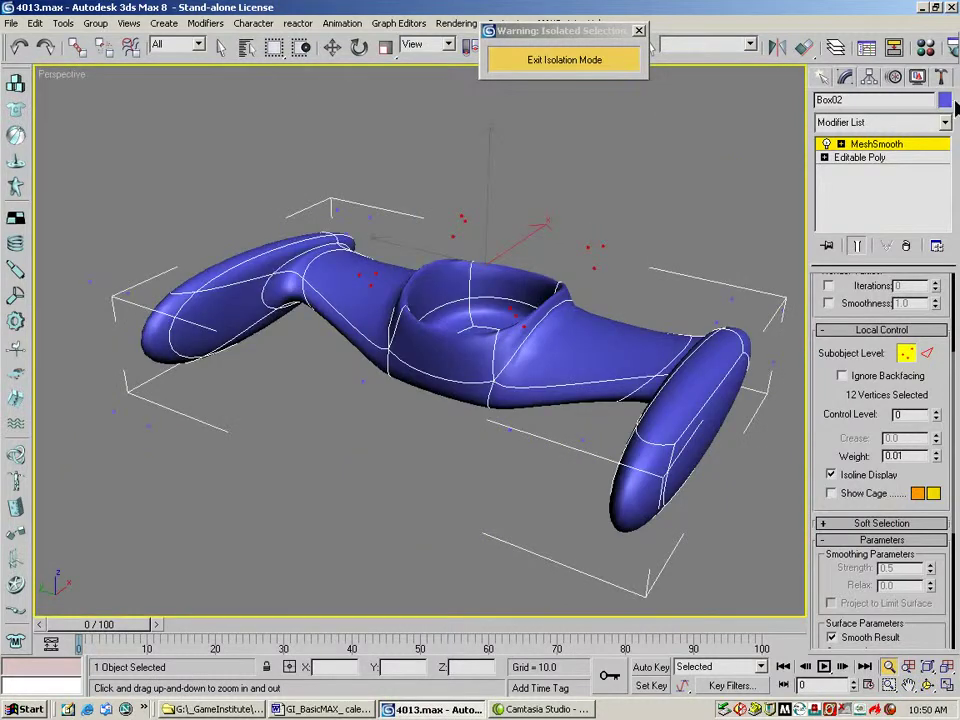
drag(889, 47, 784, 47)
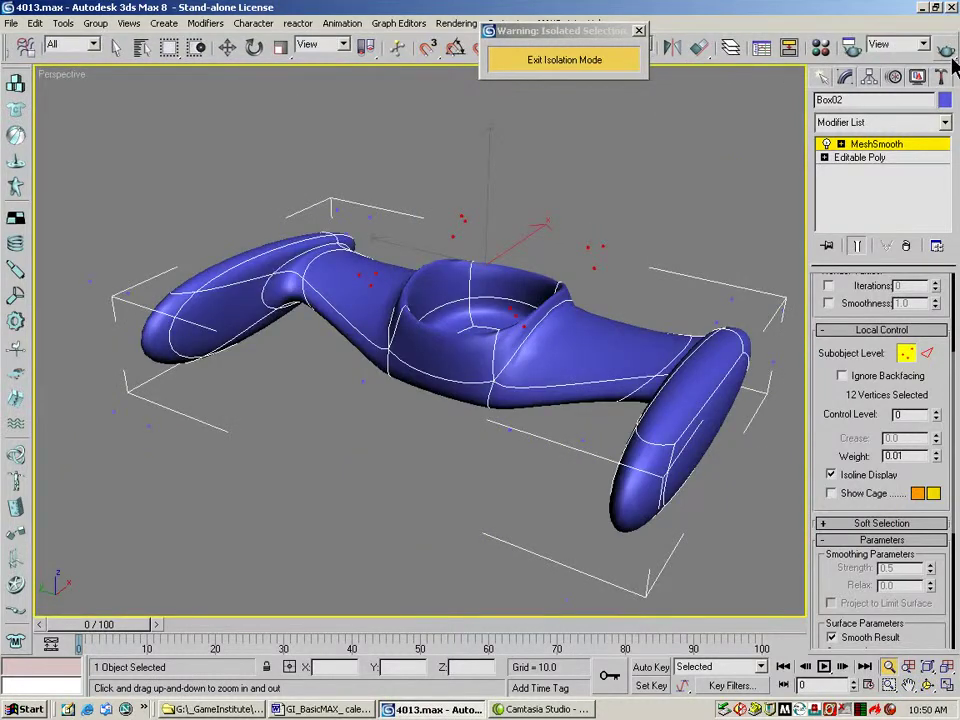
key(shift+q)
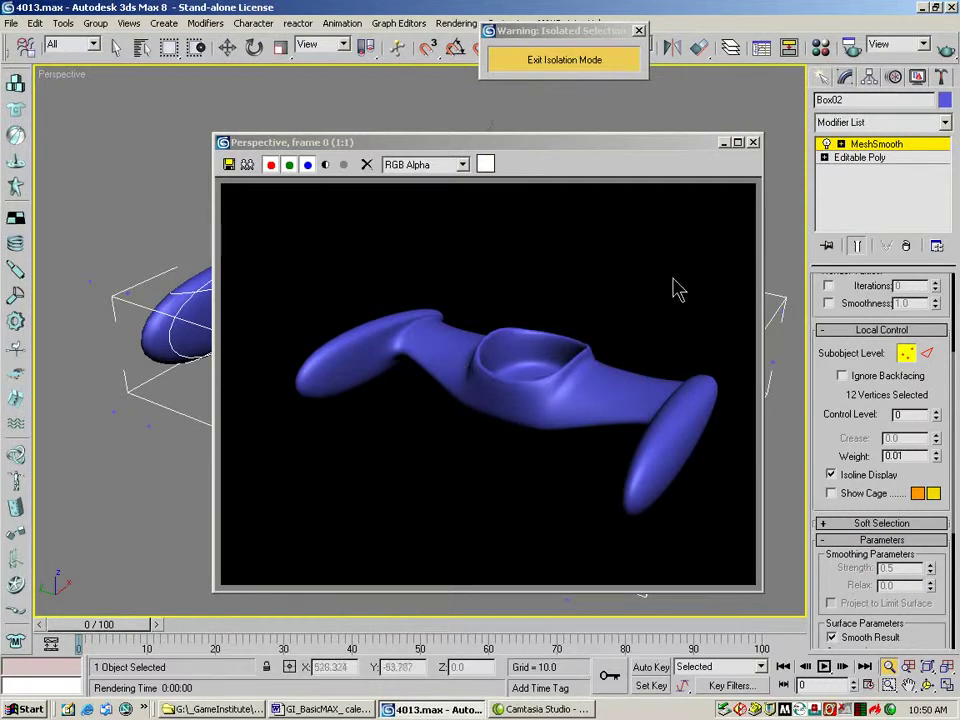
click(753, 142)
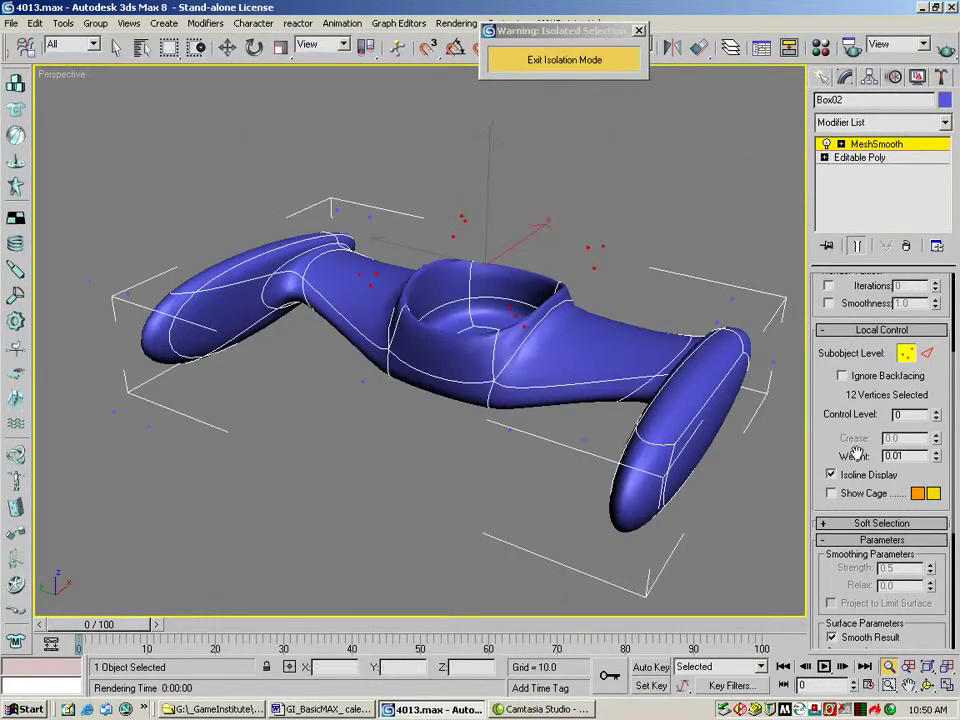
At MeshSmooth's Edge level, set a crease of 0.71 on the two top cage edges at the central body's sides and test-render.
click(928, 354)
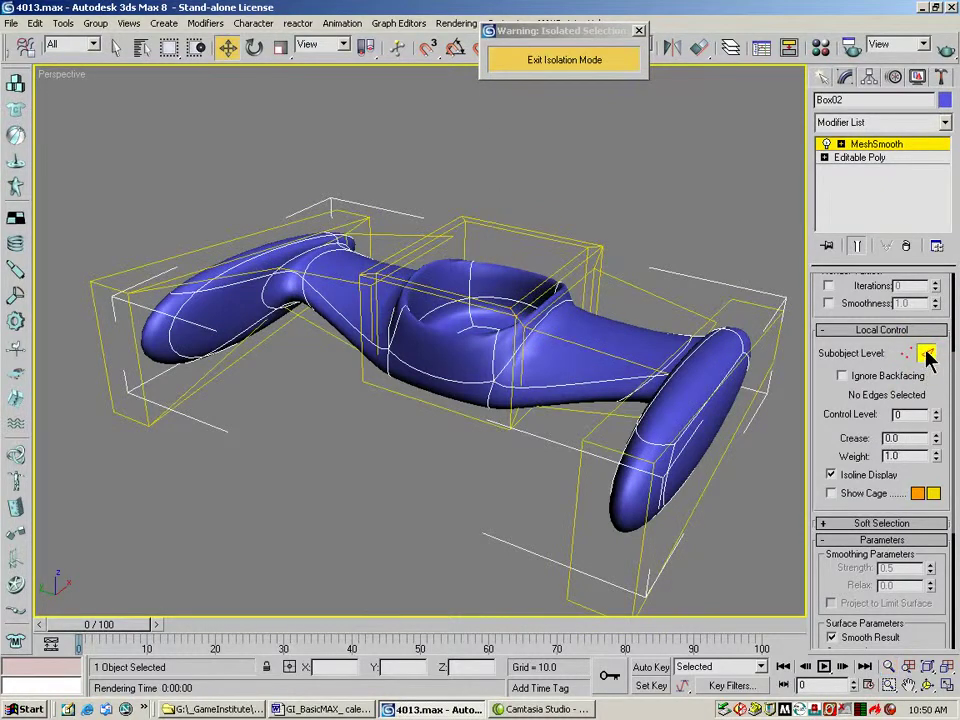
click(566, 291)
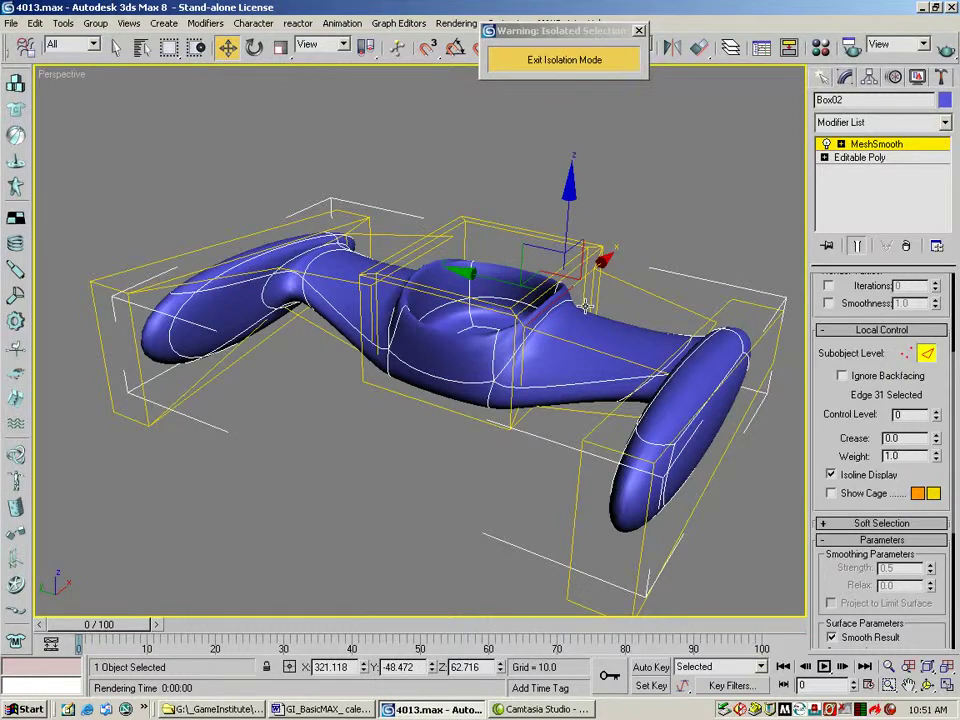
ctrl+click(416, 260)
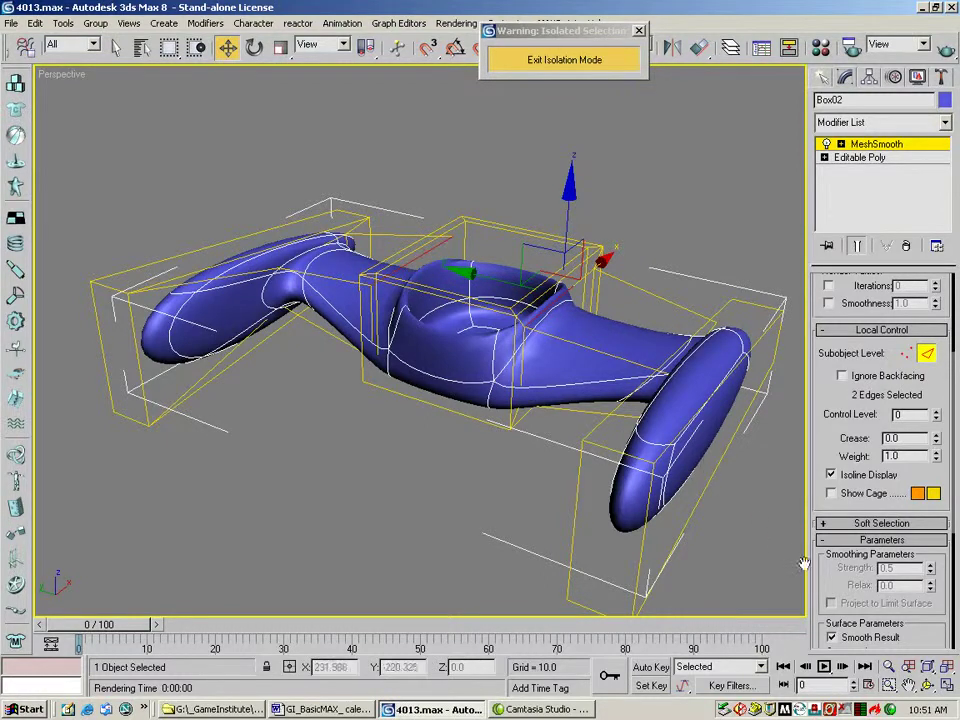
click(937, 436)
drag(938, 432, 934, 385)
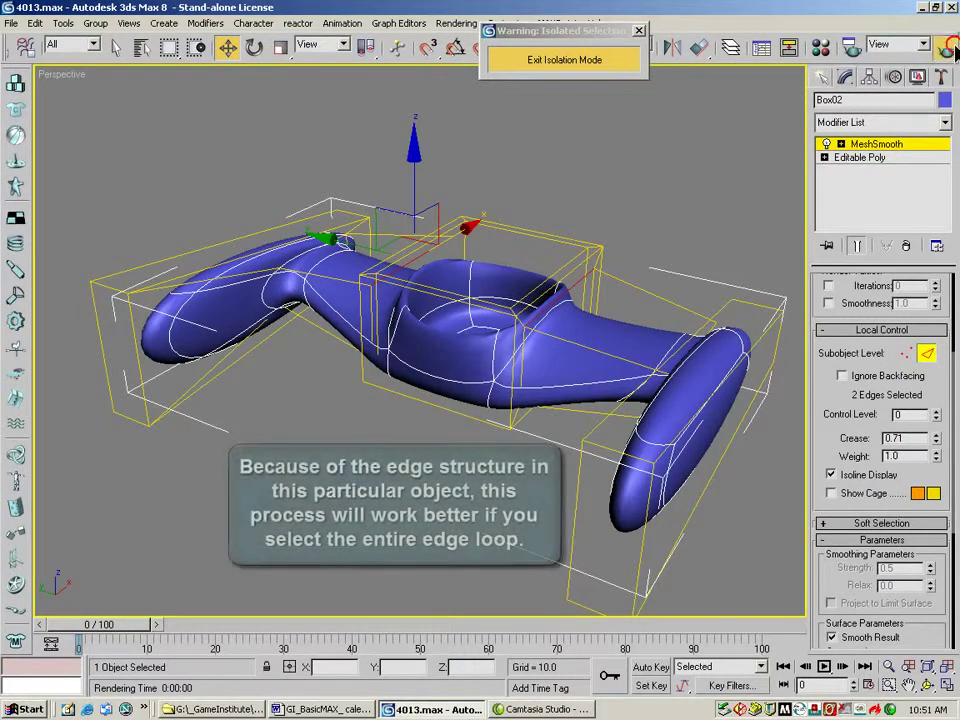
key(shift+q)
click(753, 142)
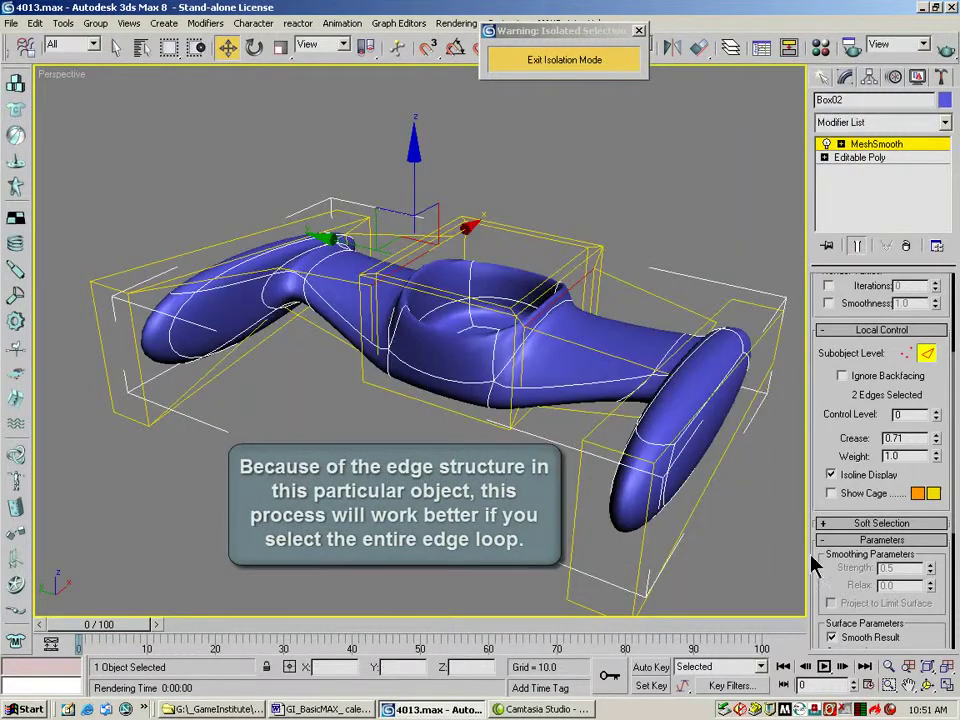
Add the vertical edges below the two creased edges and one underside edge of the central block to the selection.
ctrl+click(524, 340)
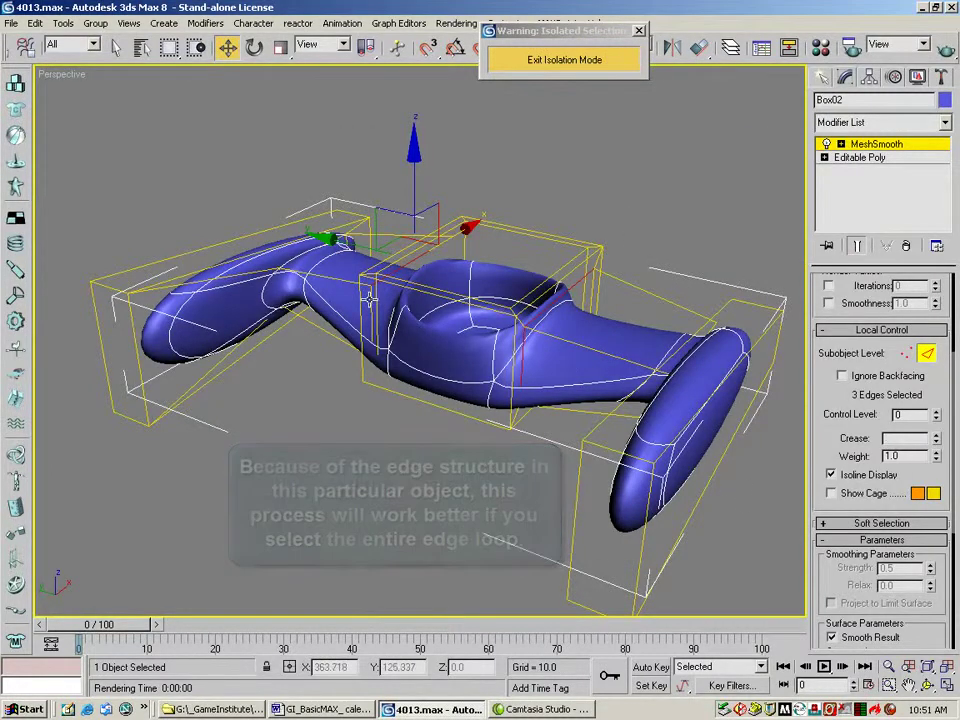
ctrl+click(404, 345)
click(928, 686)
mouse_move(450, 369)
mouse_down()
mouse_move(512, 369)
mouse_move(420, 356)
mouse_move(557, 350)
mouse_move(563, 364)
mouse_move(626, 276)
mouse_move(581, 268)
mouse_move(520, 281)
mouse_move(440, 160)
mouse_up()
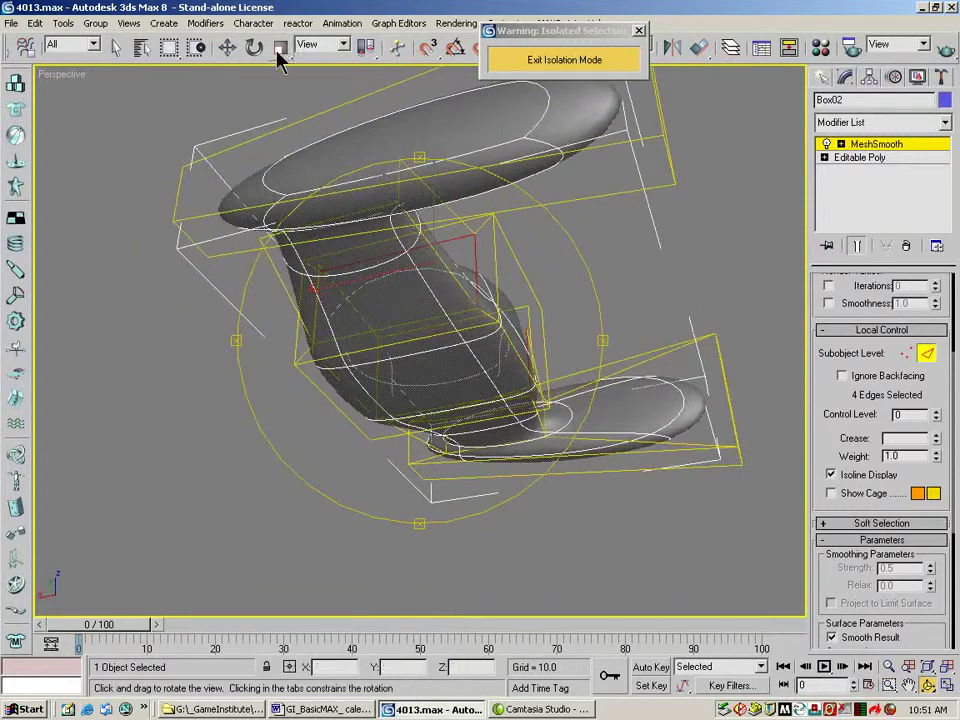
click(228, 47)
ctrl+click(455, 312)
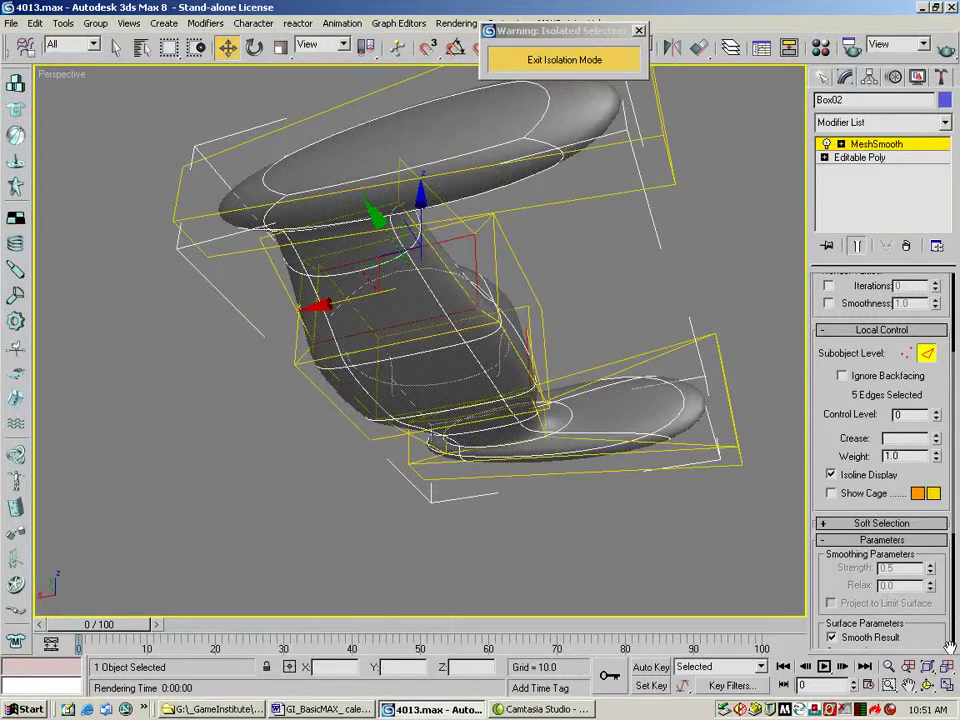
Add another cage edge on the opposite face of the central block to the edge selection.
click(928, 685)
drag(620, 440, 474, 272)
click(228, 47)
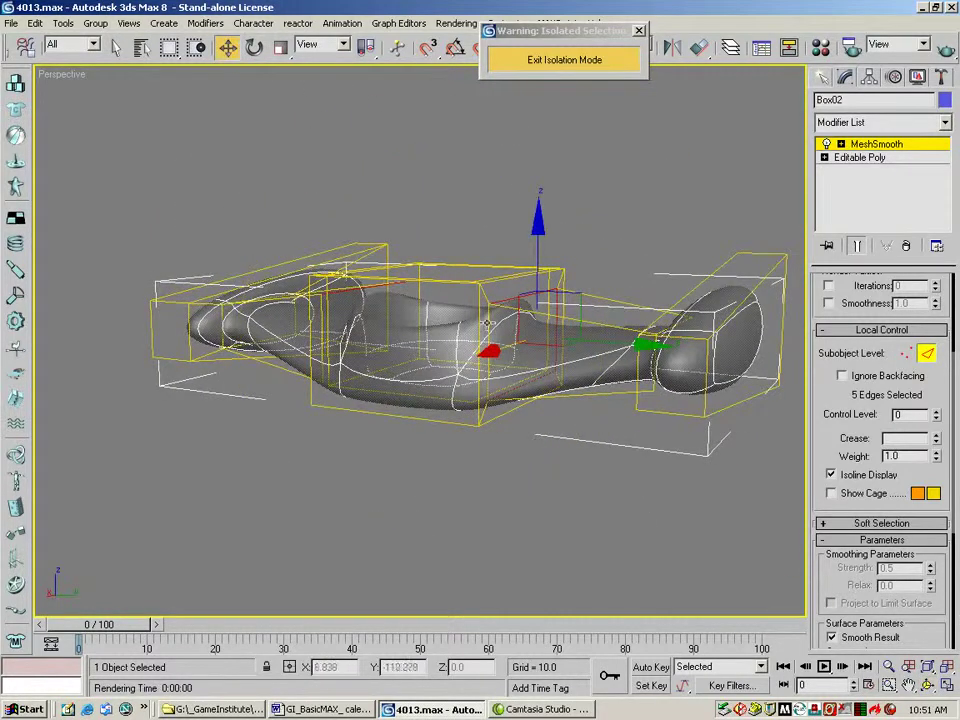
ctrl+click(488, 320)
key(ctrl+r)
drag(645, 530, 588, 395)
click(228, 47)
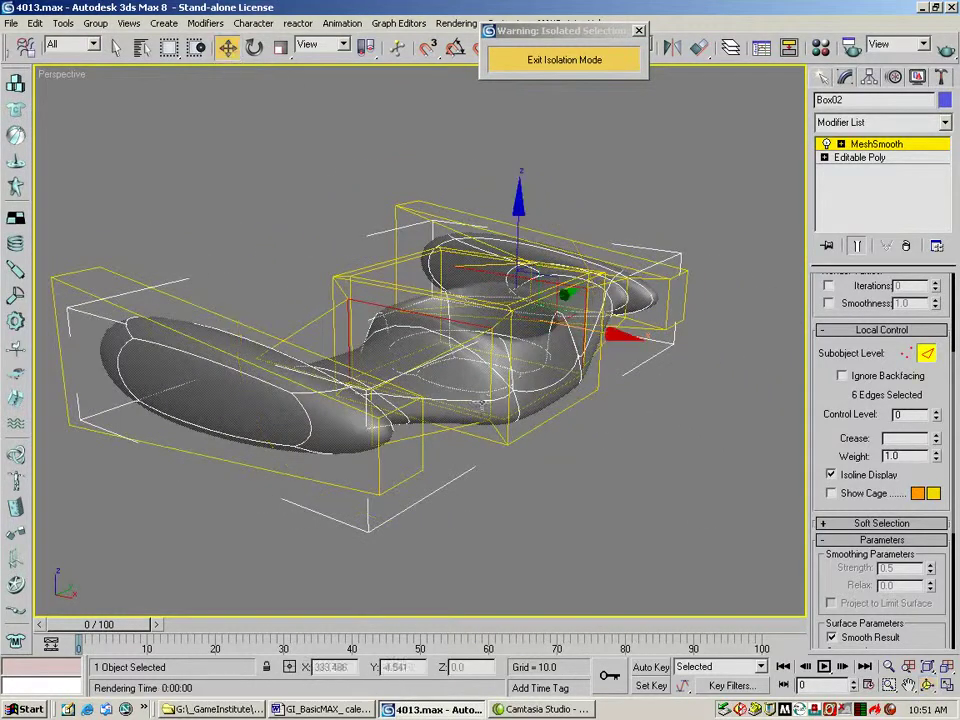
Remove one edge from the selection and add the remaining edges to complete eight-edge loops around both ends of the central block.
alt+click(492, 347)
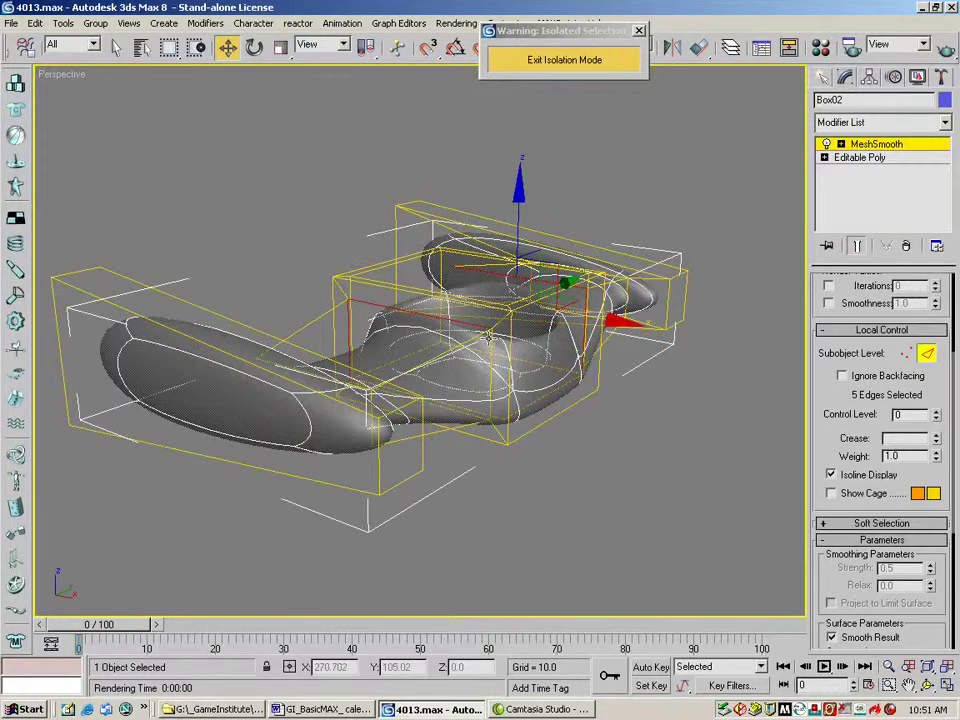
key(ctrl+r)
drag(758, 571, 429, 318)
click(227, 47)
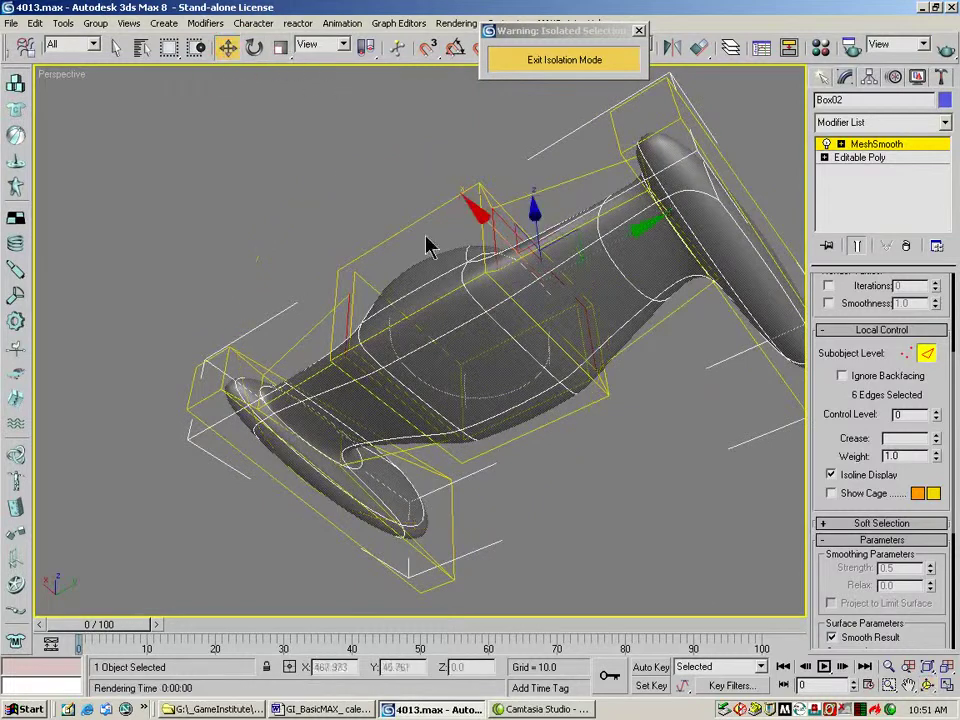
ctrl+click(511, 289)
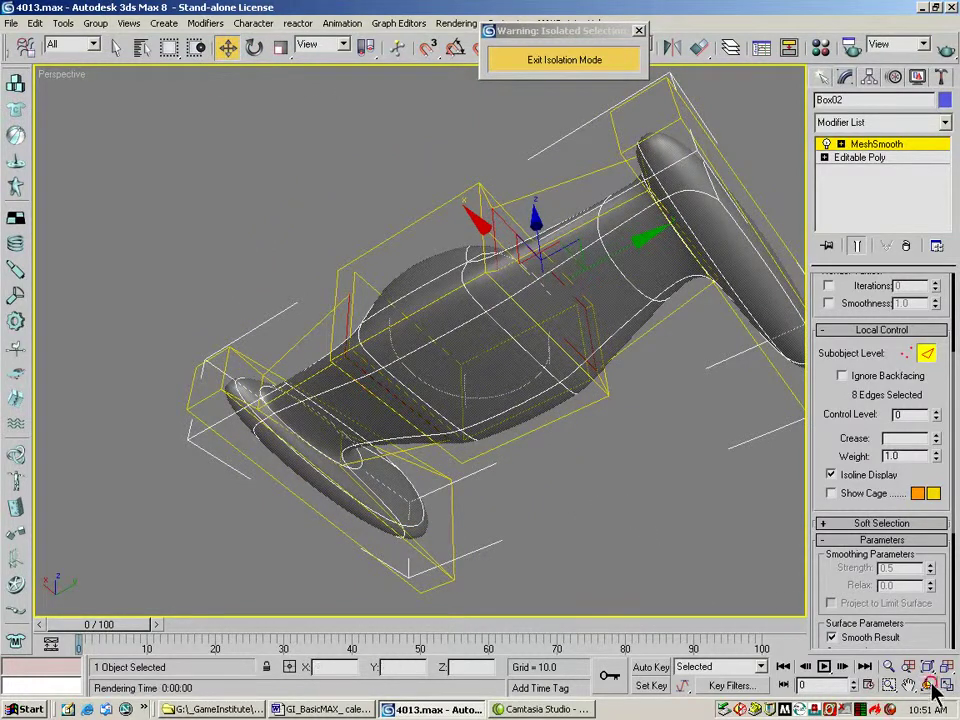
key(ctrl+r)
mouse_move(640, 440)
mouse_down()
mouse_move(568, 364)
mouse_move(679, 390)
mouse_move(748, 379)
mouse_move(810, 410)
mouse_move(818, 432)
mouse_move(579, 349)
mouse_move(548, 379)
mouse_move(522, 270)
mouse_up()
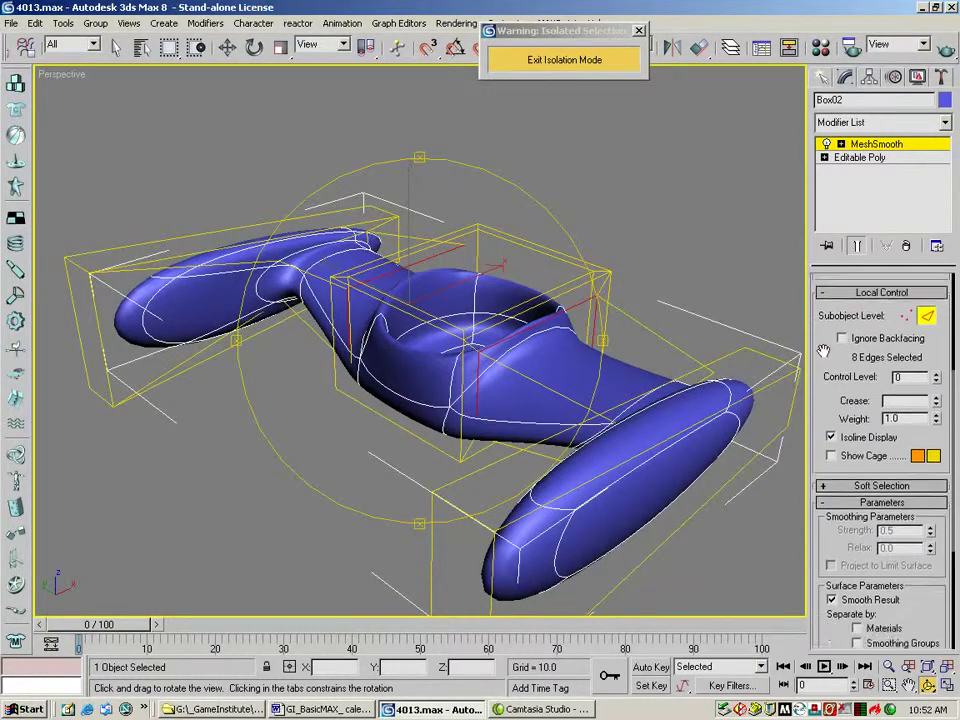
Set the crease of the eight selected edges to 1.0 and test-render the perspective view.
drag(825, 388, 822, 333)
drag(940, 388, 940, 358)
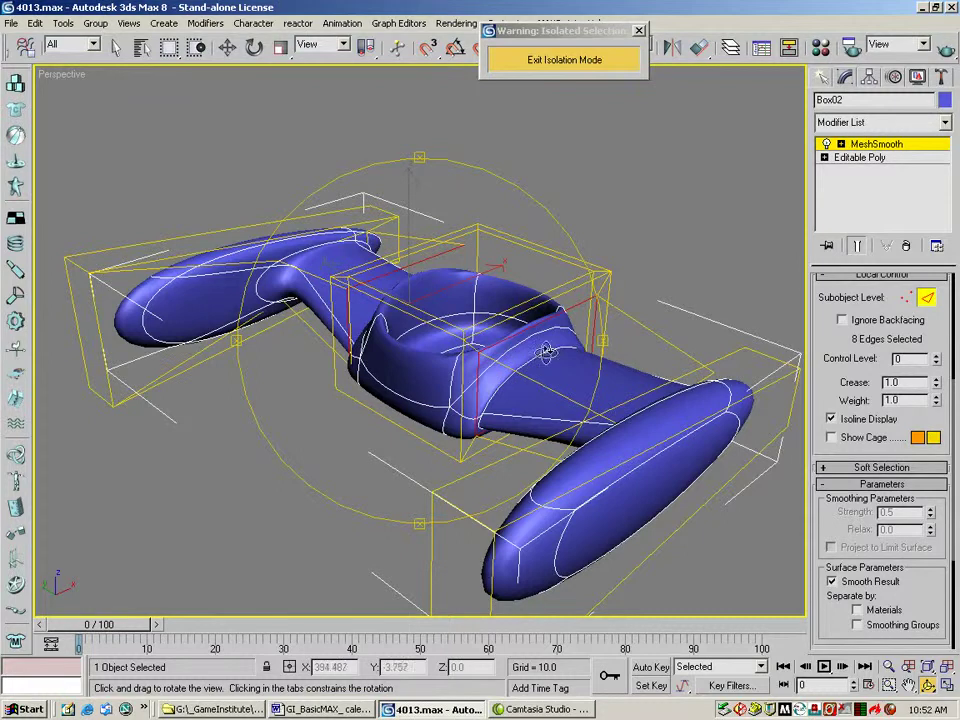
click(946, 48)
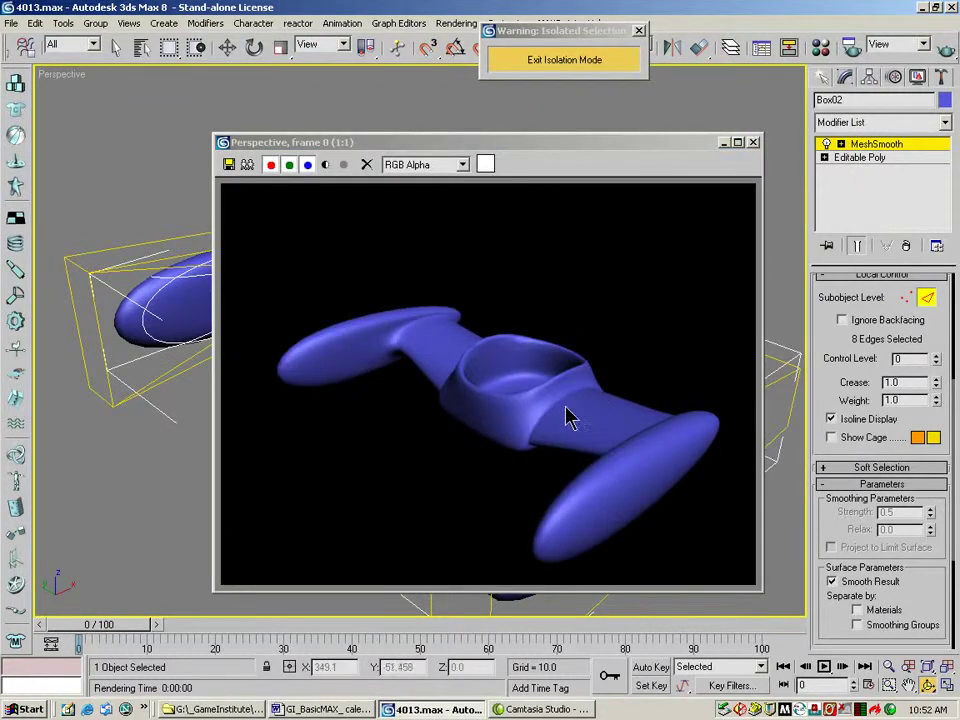
click(753, 142)
Inspect the creased arm joints with test renders from the opposite side and from close up.
drag(326, 308, 427, 362)
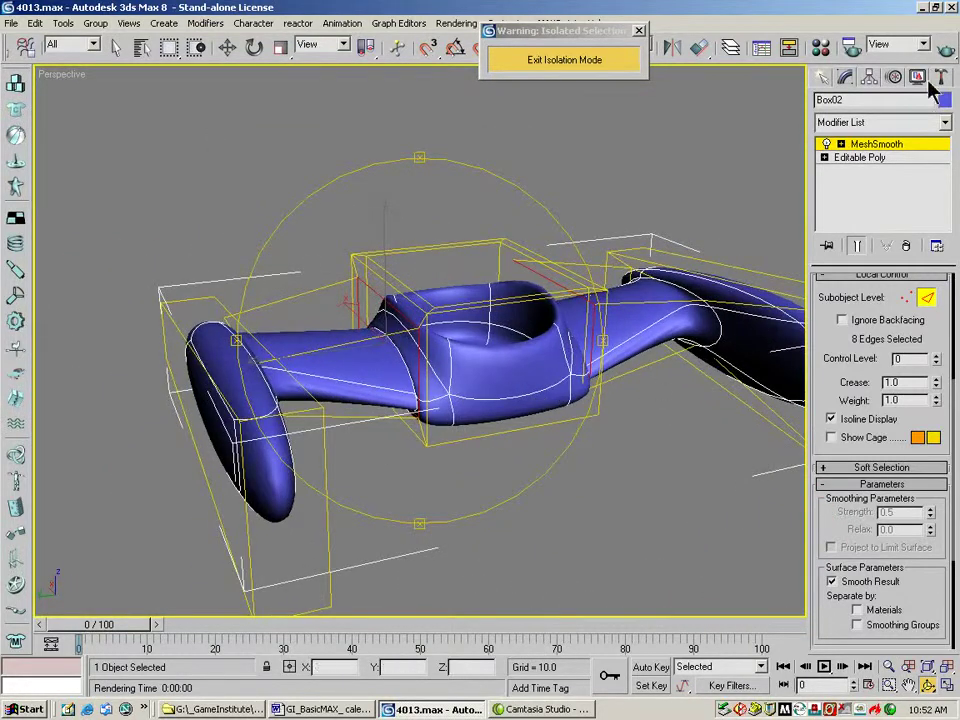
click(947, 50)
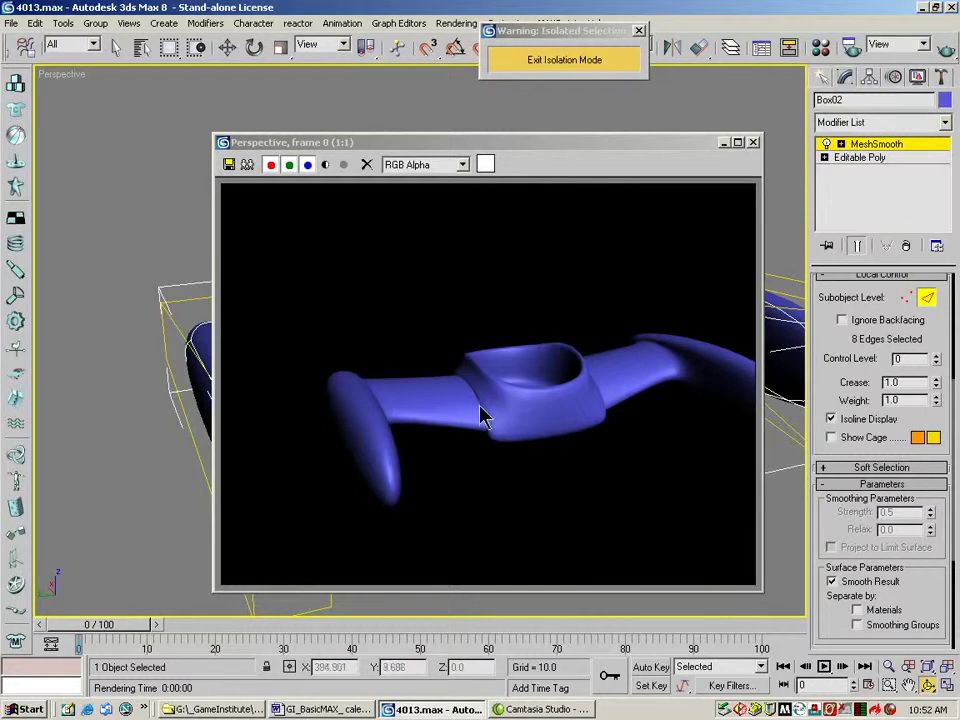
click(753, 142)
key(alt+z)
drag(585, 461, 588, 428)
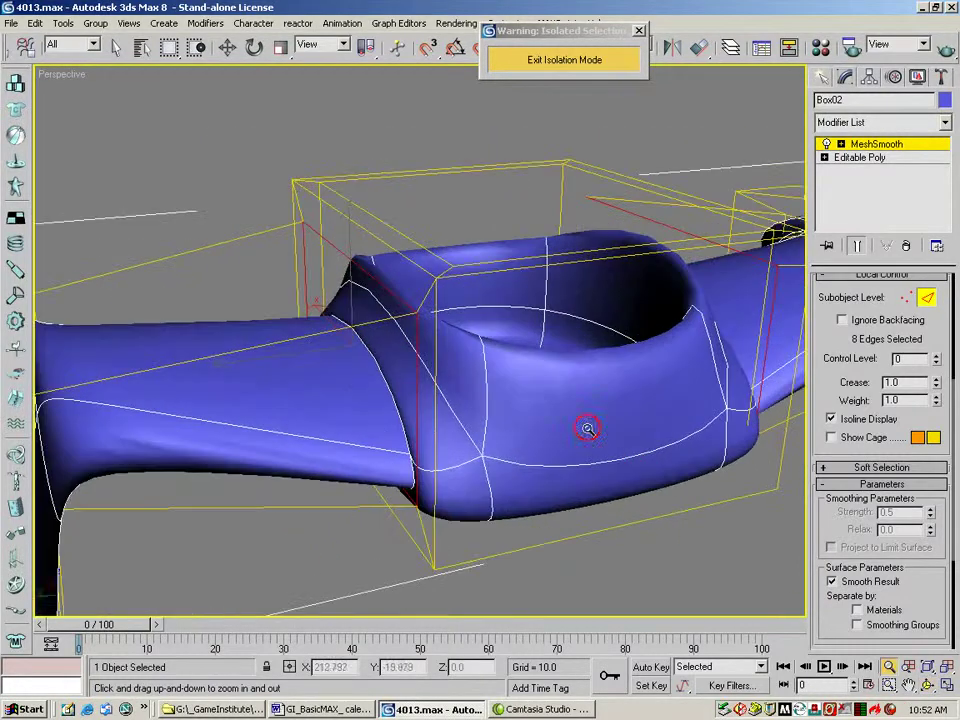
key(ctrl+r)
drag(480, 354, 530, 360)
click(946, 52)
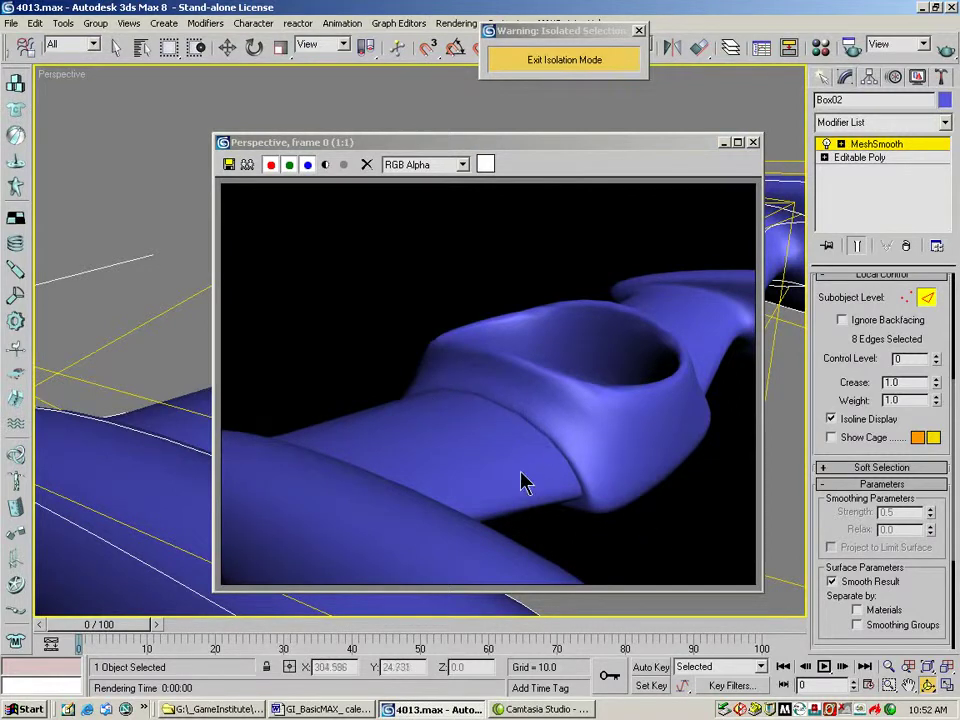
click(755, 143)
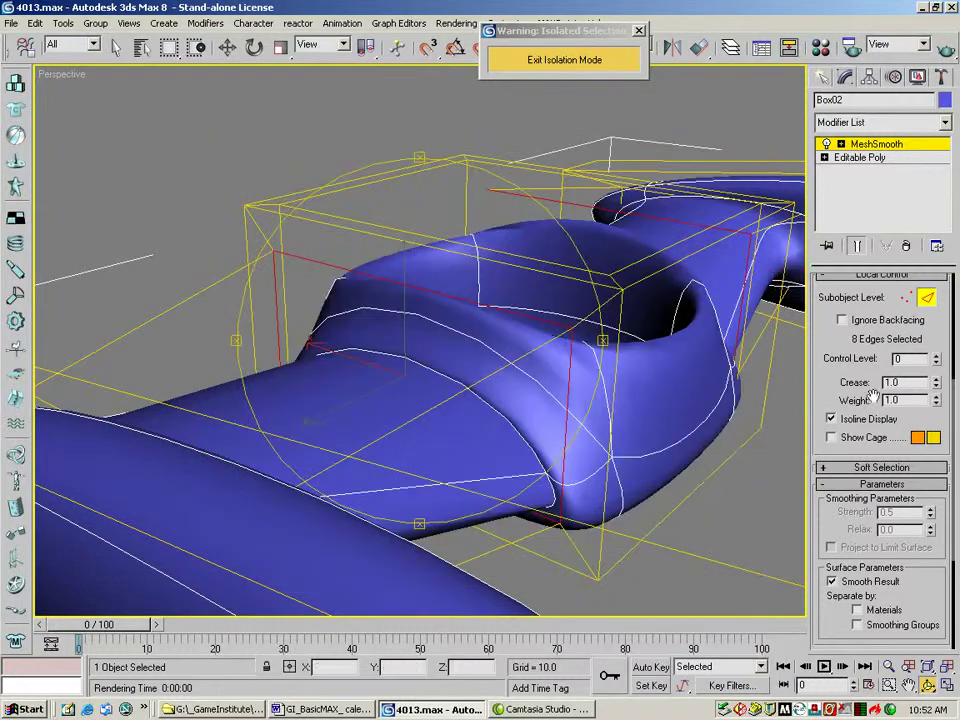
Replace the edge selection with the four outer cage edges framing the central block's face toward the near arm.
click(228, 48)
click(116, 47)
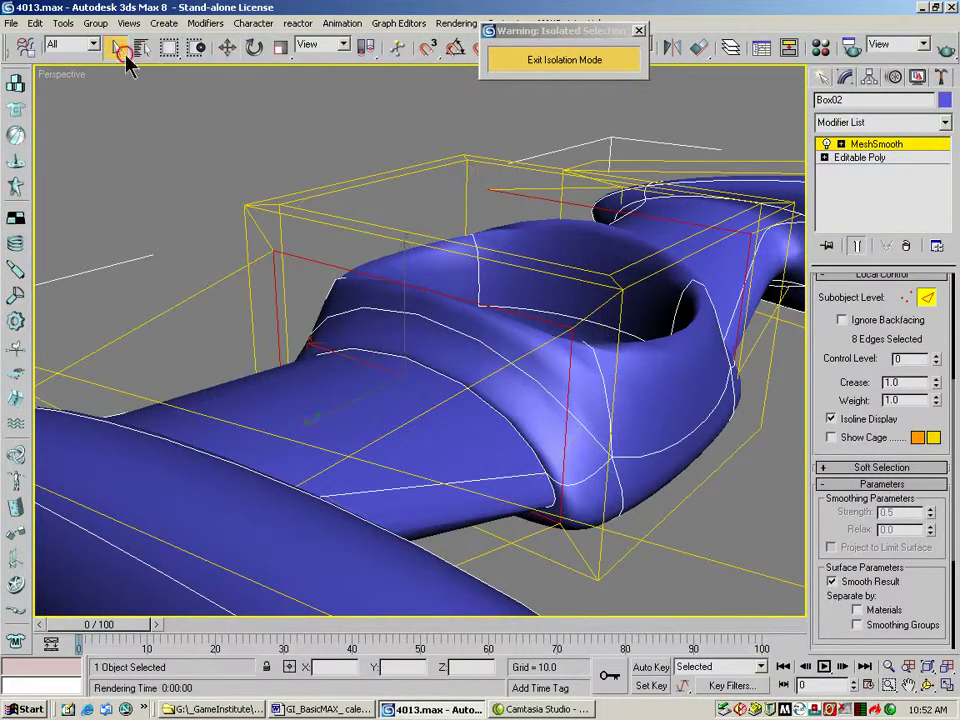
click(433, 247)
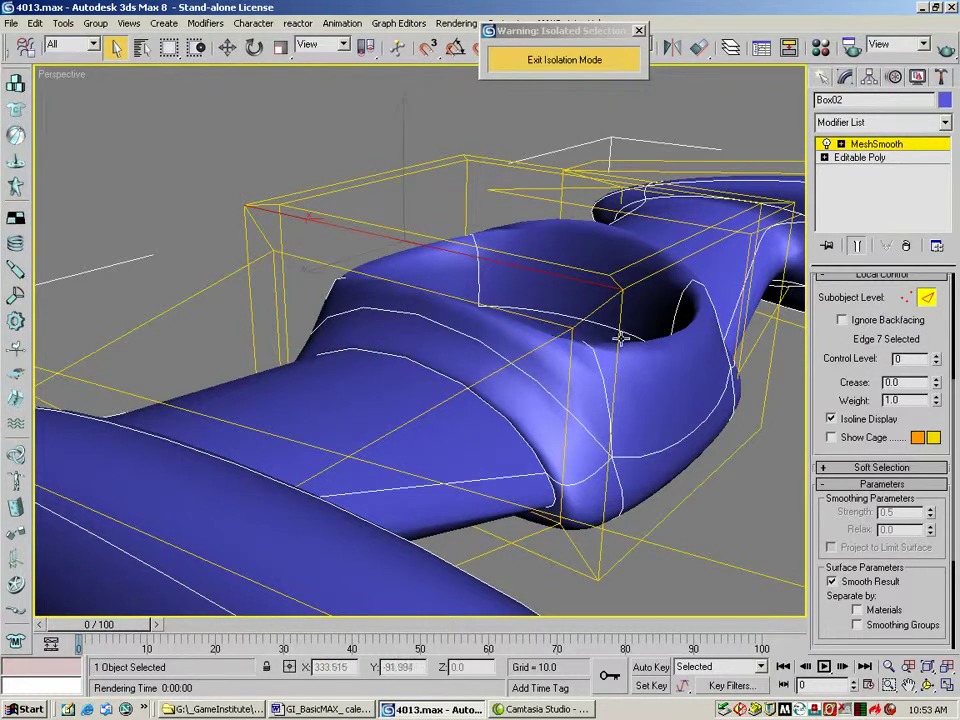
ctrl+click(621, 341)
ctrl+click(568, 569)
ctrl+click(253, 280)
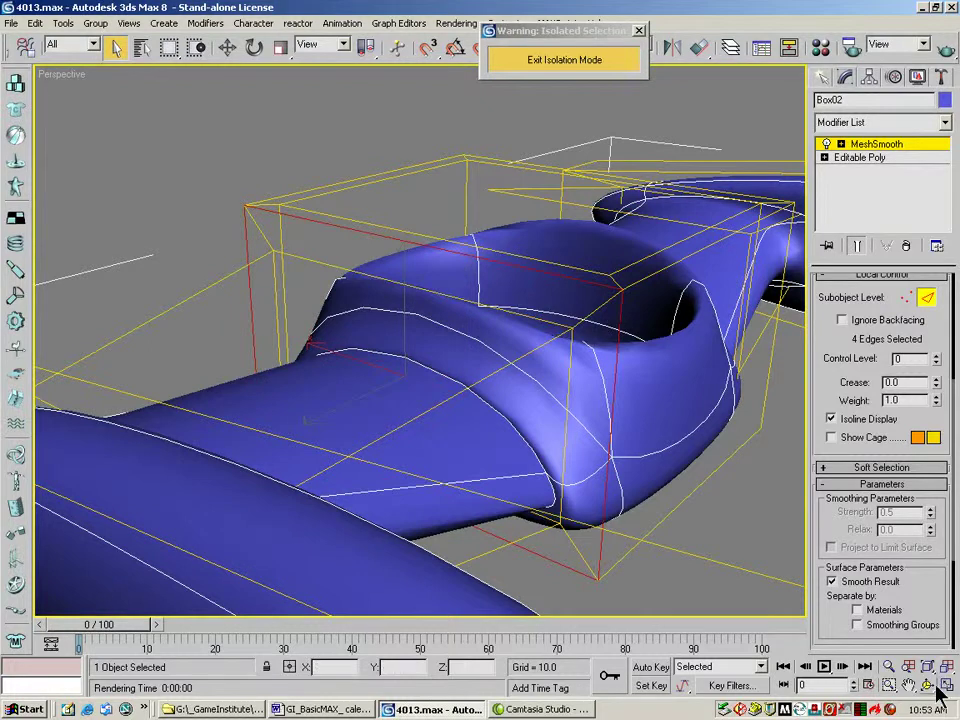
Add the top and two vertical outer edges framing the central block's opposite arm-side face to the selection.
key(ctrl+r)
drag(511, 339, 336, 328)
key(alt+z)
scroll(563, 424, down, 5)
key(w)
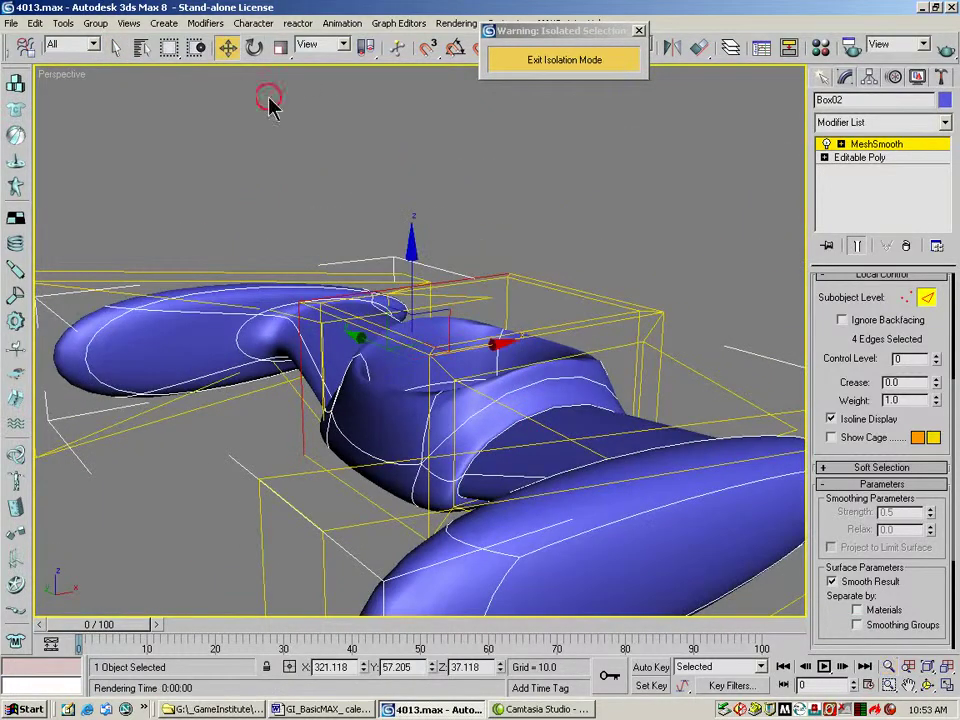
ctrl+click(643, 327)
ctrl+click(641, 320)
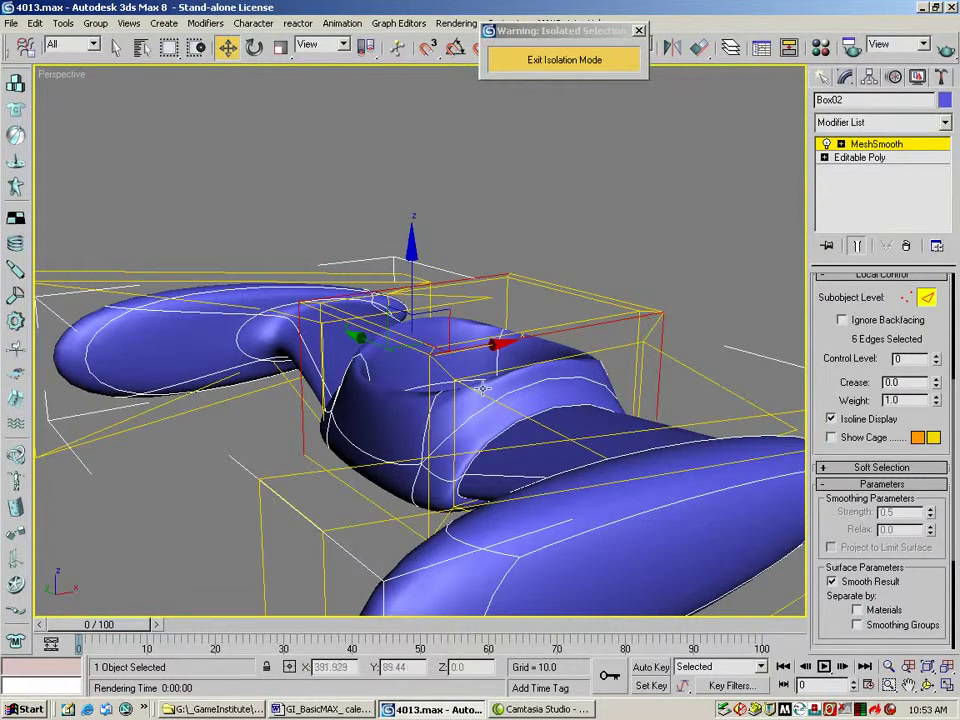
ctrl+click(428, 374)
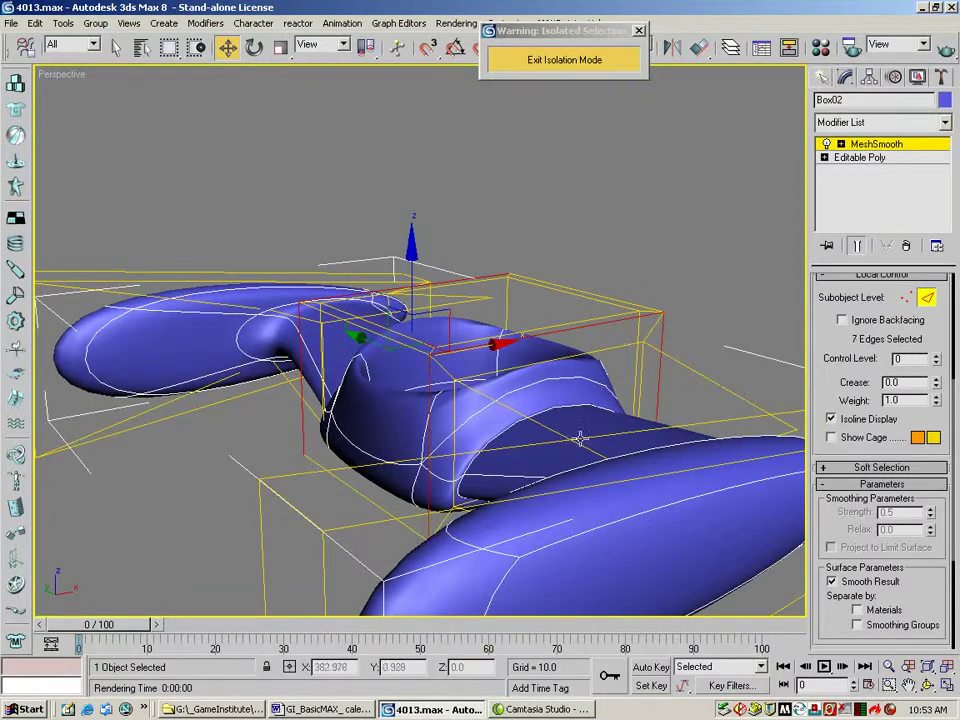
Complete the eight-edge selection with the remaining underside edge of the central block and undo an accidental edge deselection.
key(ctrl+r)
drag(574, 476, 263, 86)
click(220, 52)
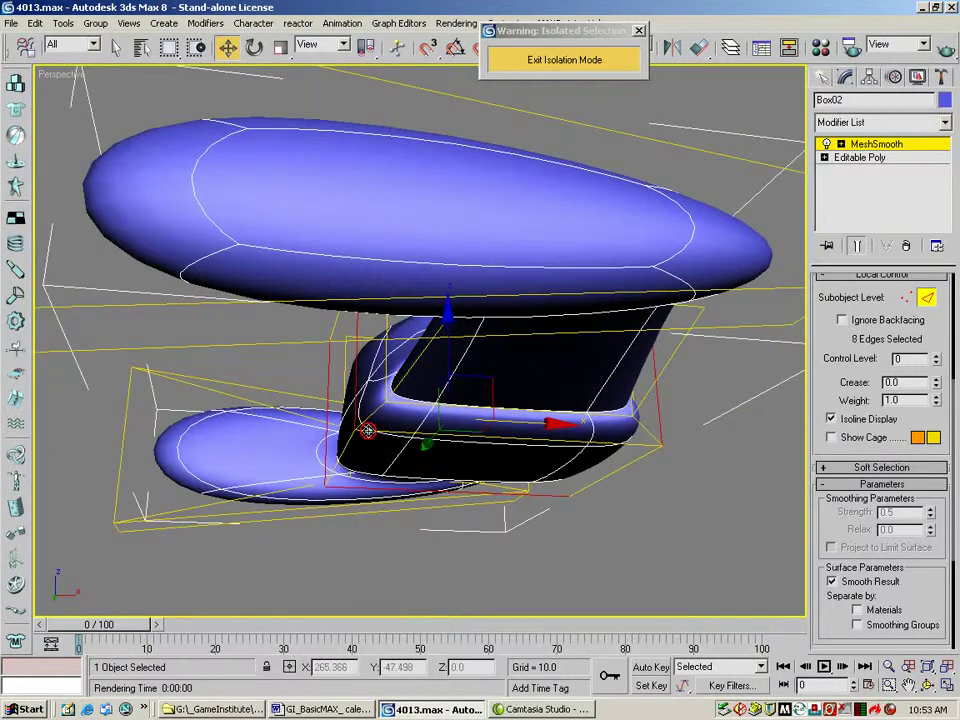
alt+click(387, 431)
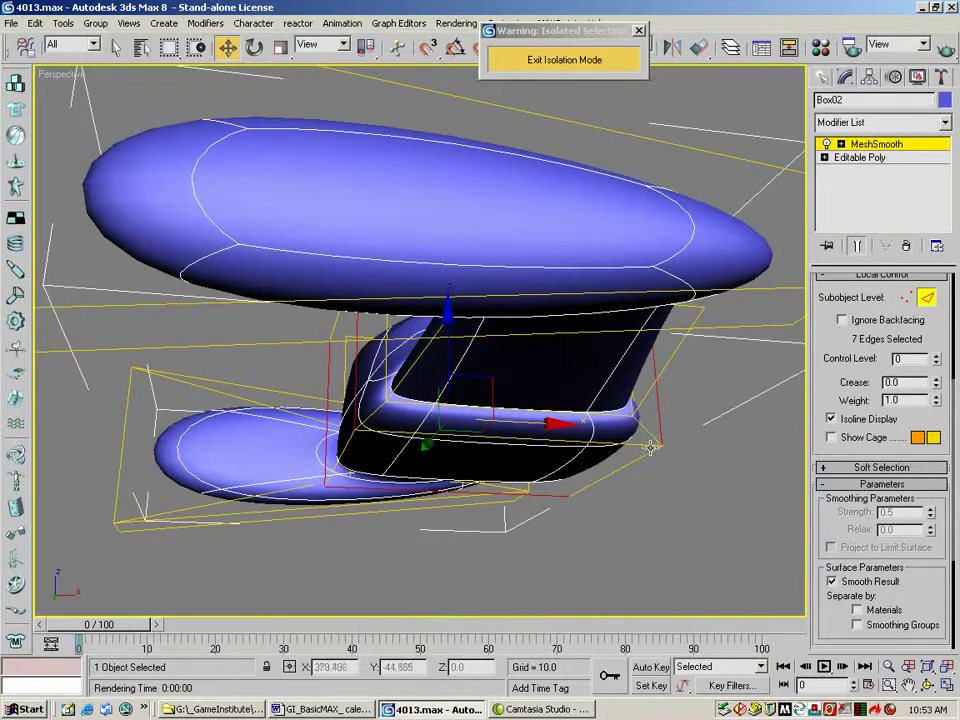
key(ctrl+z)
key(ctrl+r)
drag(677, 476, 635, 427)
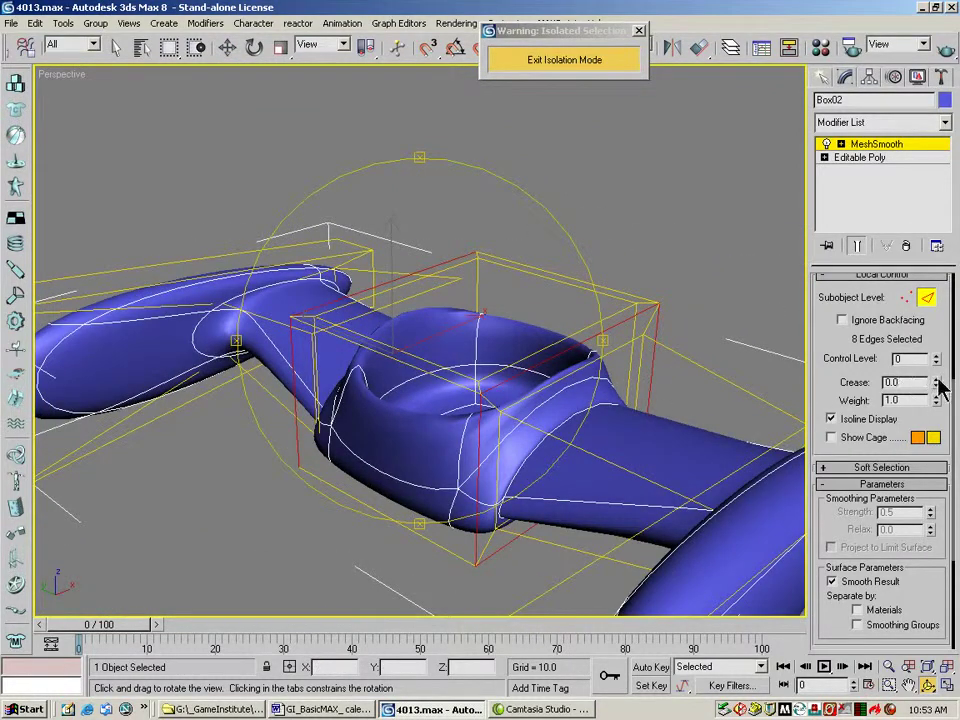
Try a crease of 0.61 on the central block's eight outer edges and test-render it.
drag(940, 390, 925, 340)
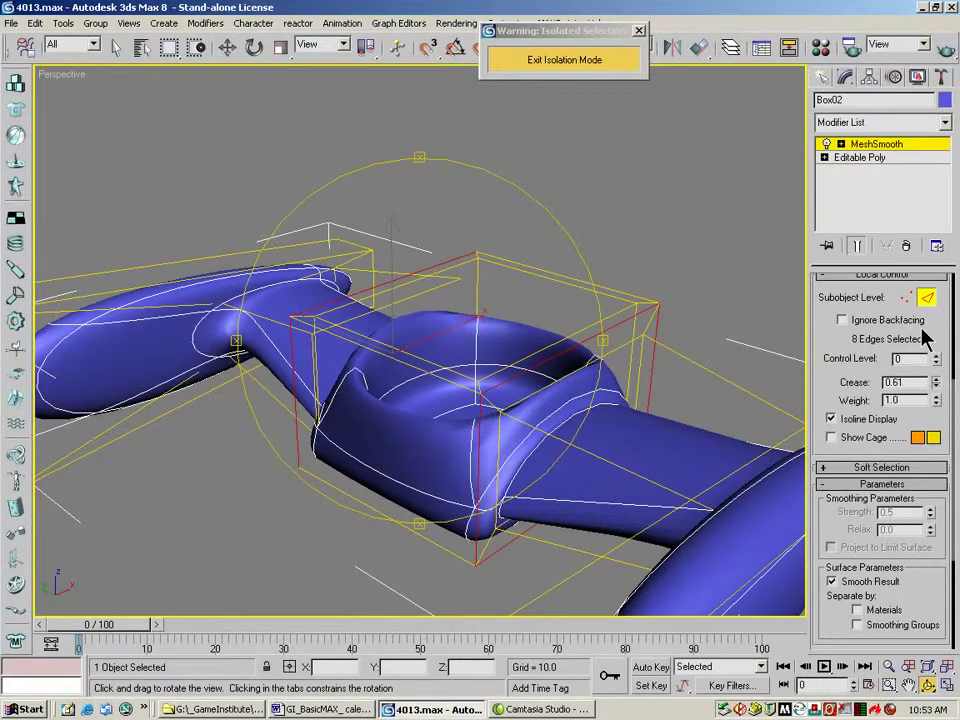
click(946, 56)
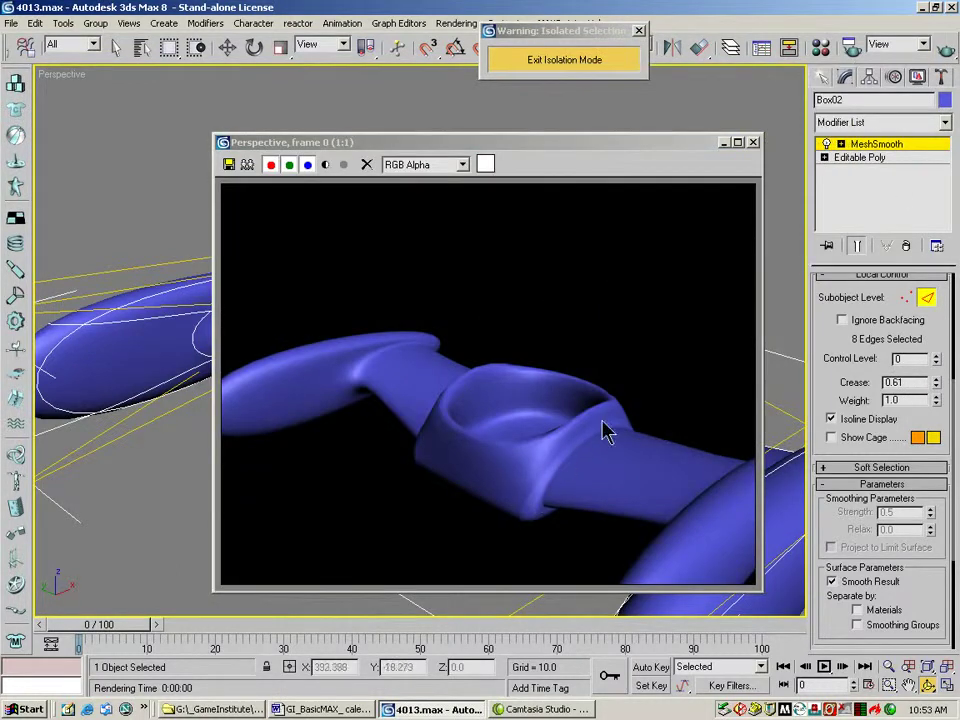
click(753, 142)
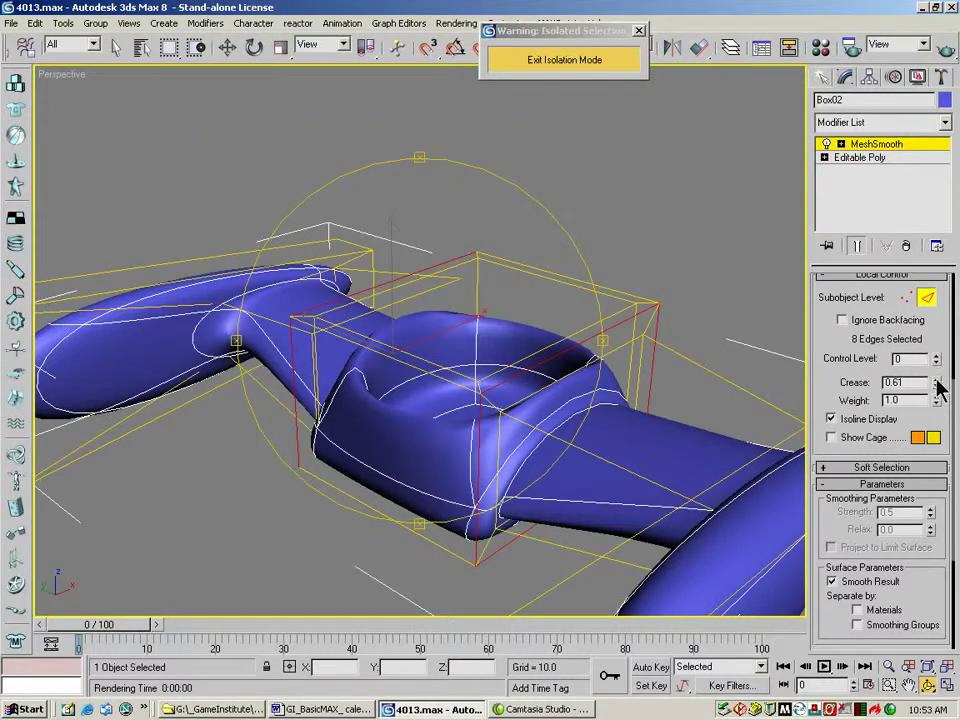
Try crease values of 0.36 and 0.82 on the same eight edges, test-rendering each one.
mouse_move(937, 390)
mouse_down()
mouse_move(934, 369)
mouse_move(940, 406)
mouse_up()
key(shift+q)
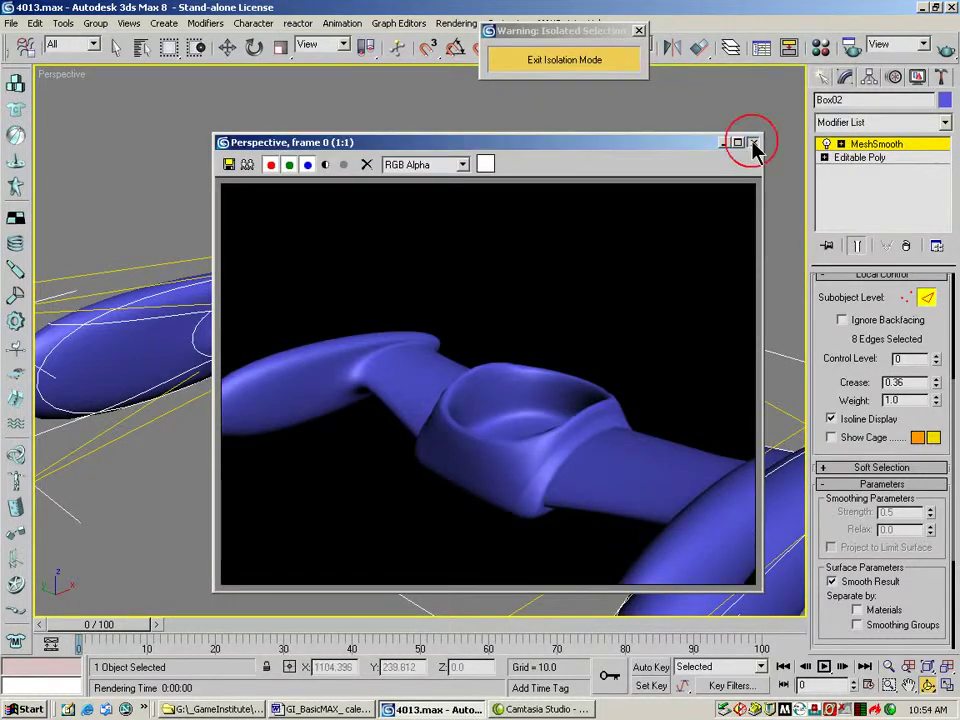
click(754, 143)
drag(940, 390, 930, 350)
key(F9)
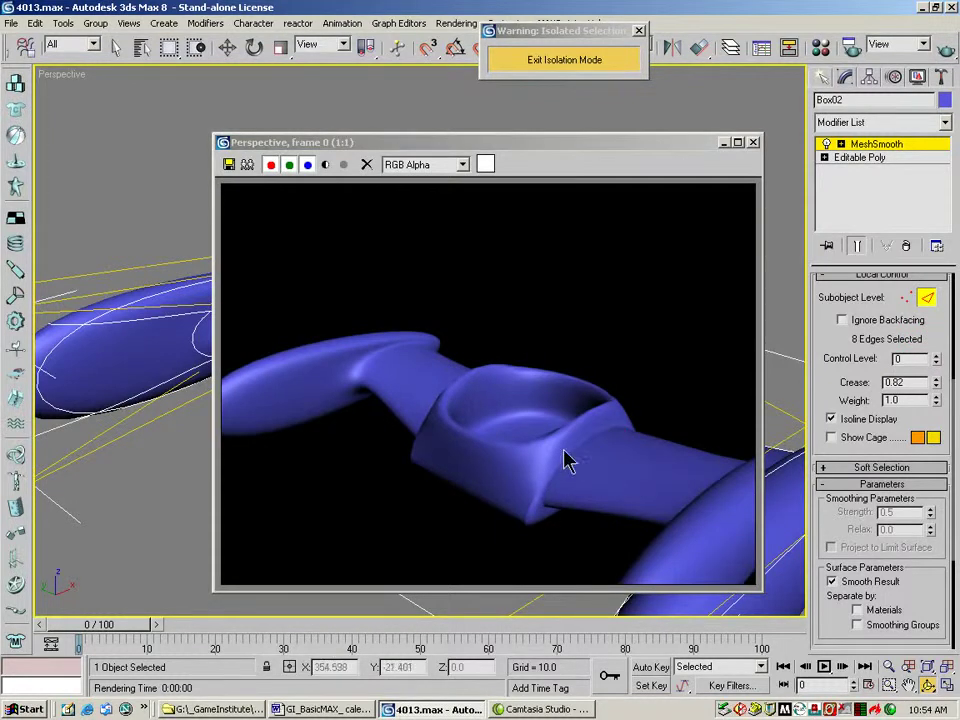
click(753, 142)
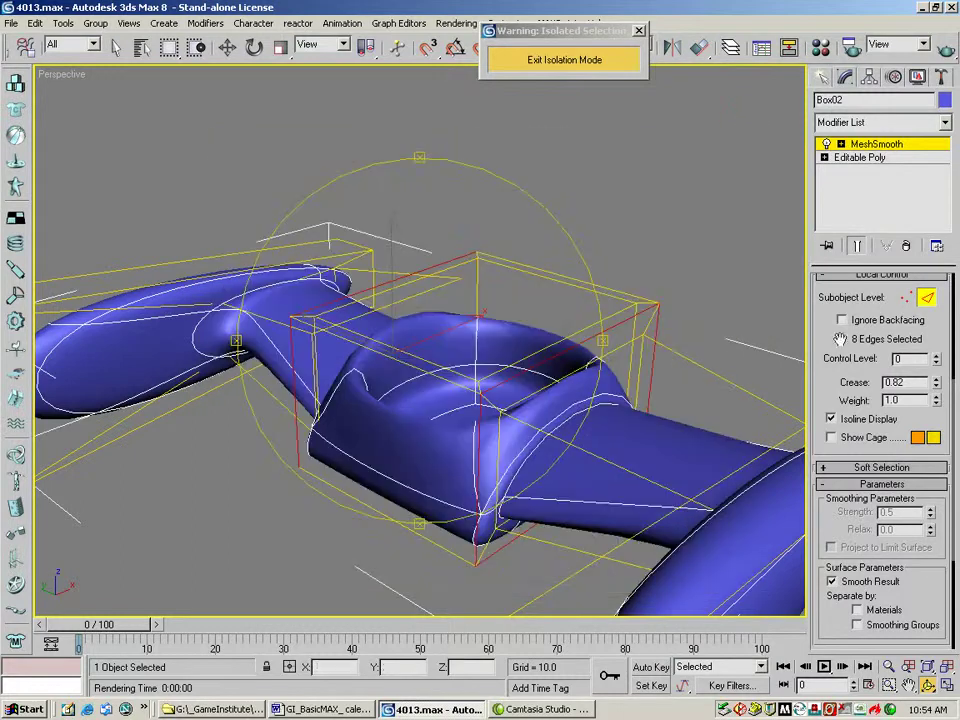
Set the crease of the central block's eight outer edges to 0.44 and test-render the view.
drag(939, 384, 934, 423)
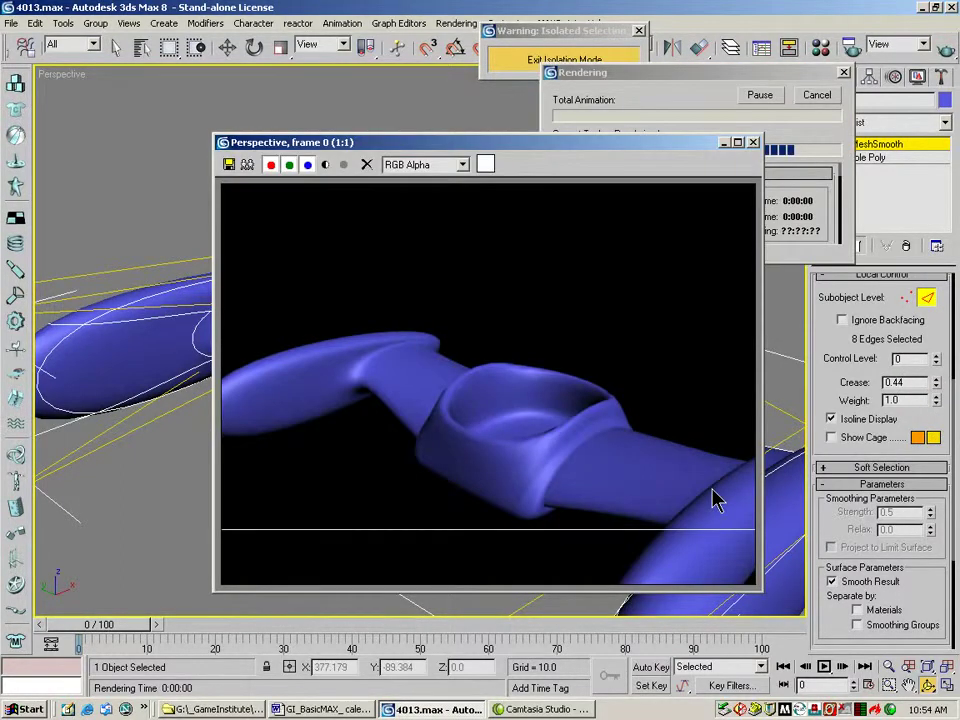
key(shift+q)
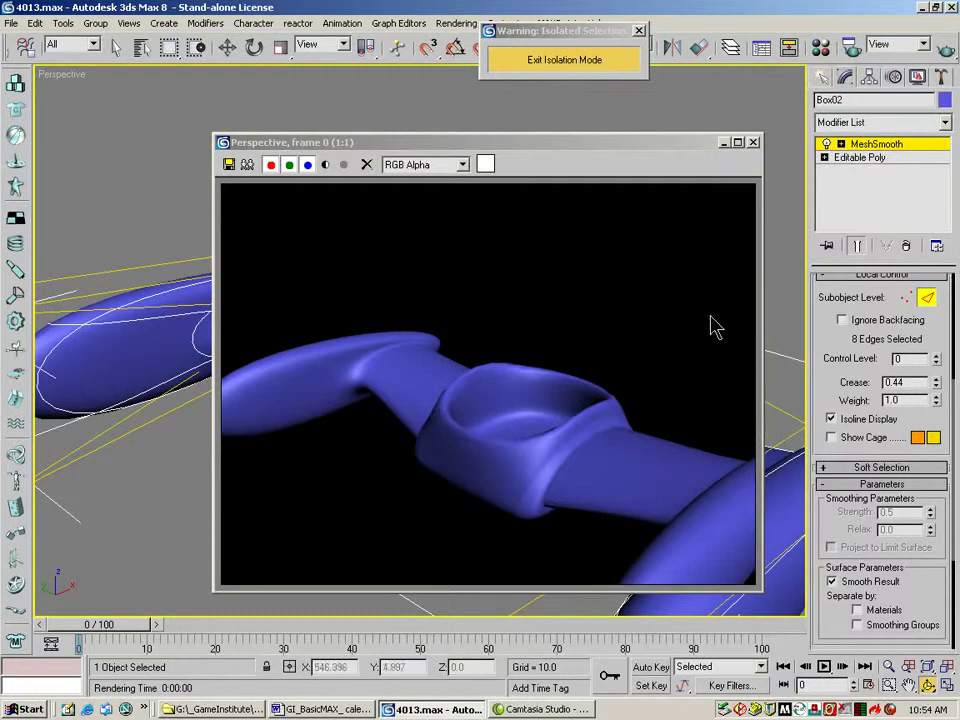
click(753, 142)
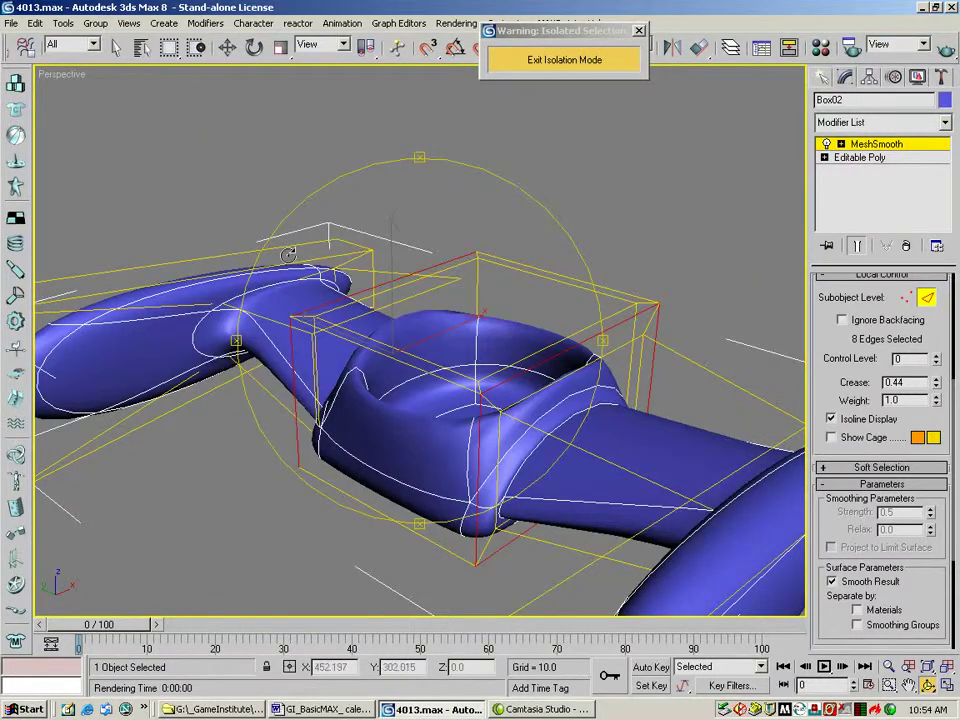
Turn on see-through display and select the four cage edges where one arm joins its long outer pod.
click(228, 47)
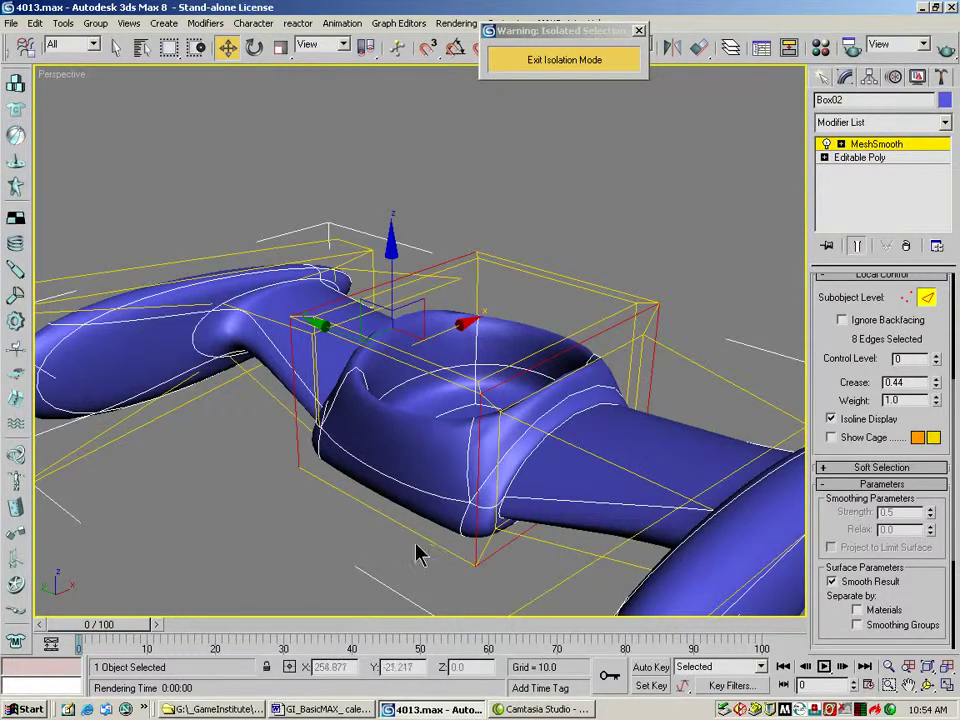
key(alt+x)
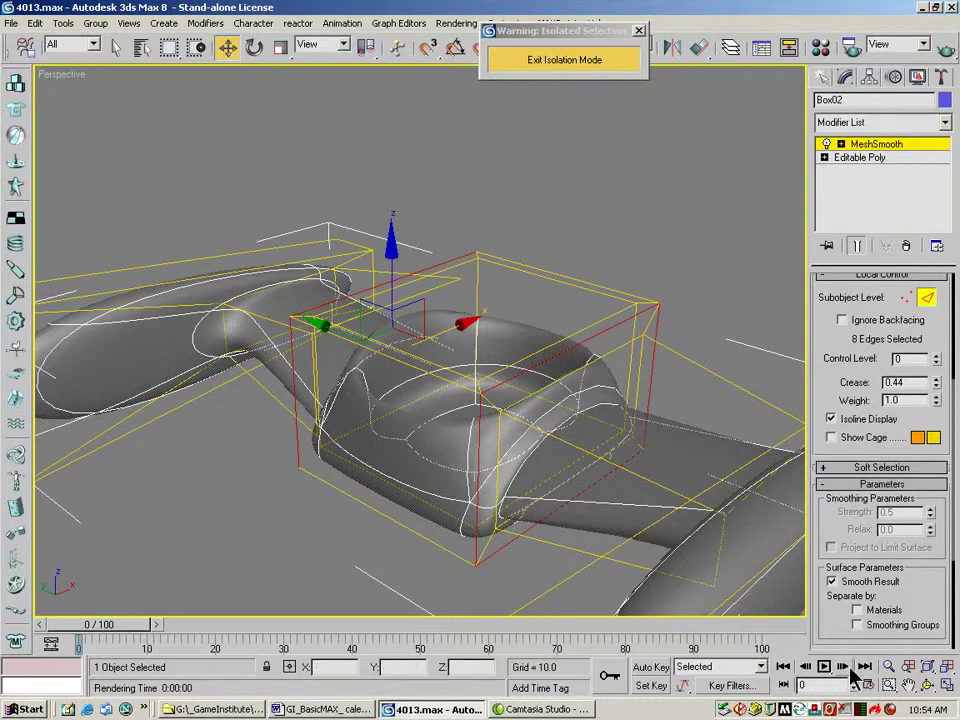
click(888, 665)
drag(587, 514, 474, 413)
click(907, 686)
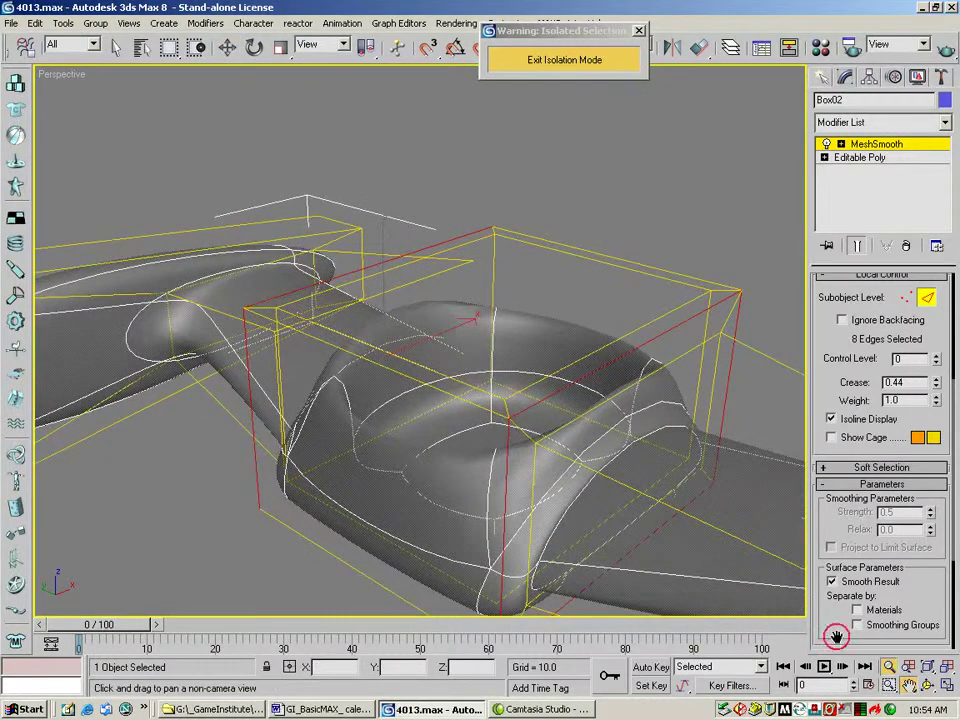
drag(617, 521, 420, 418)
click(220, 47)
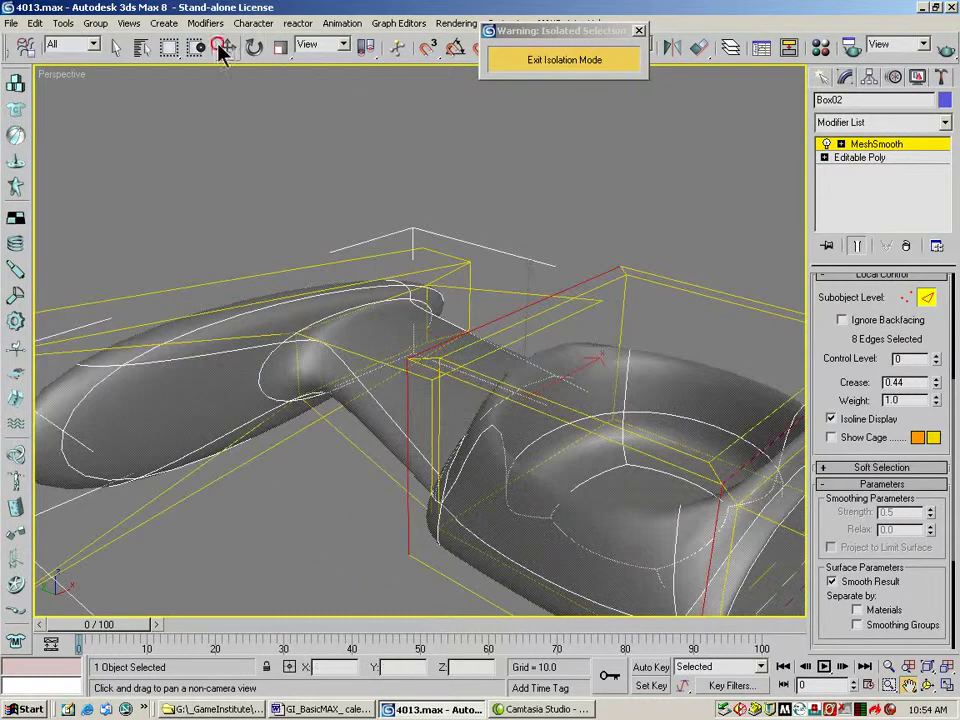
click(333, 317)
ctrl+click(304, 371)
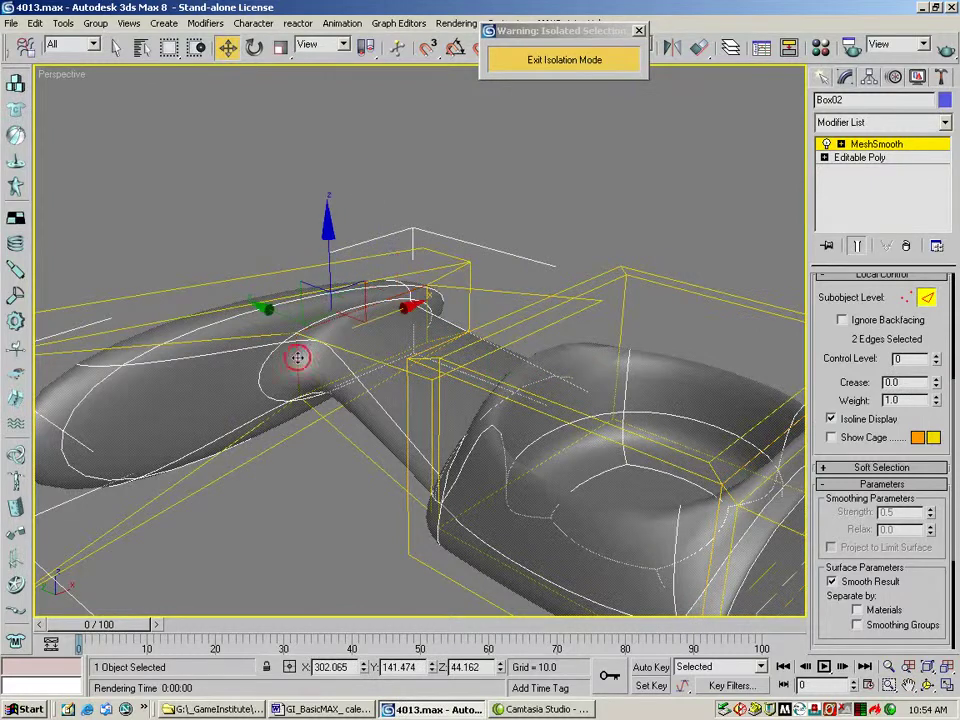
ctrl+click(333, 383)
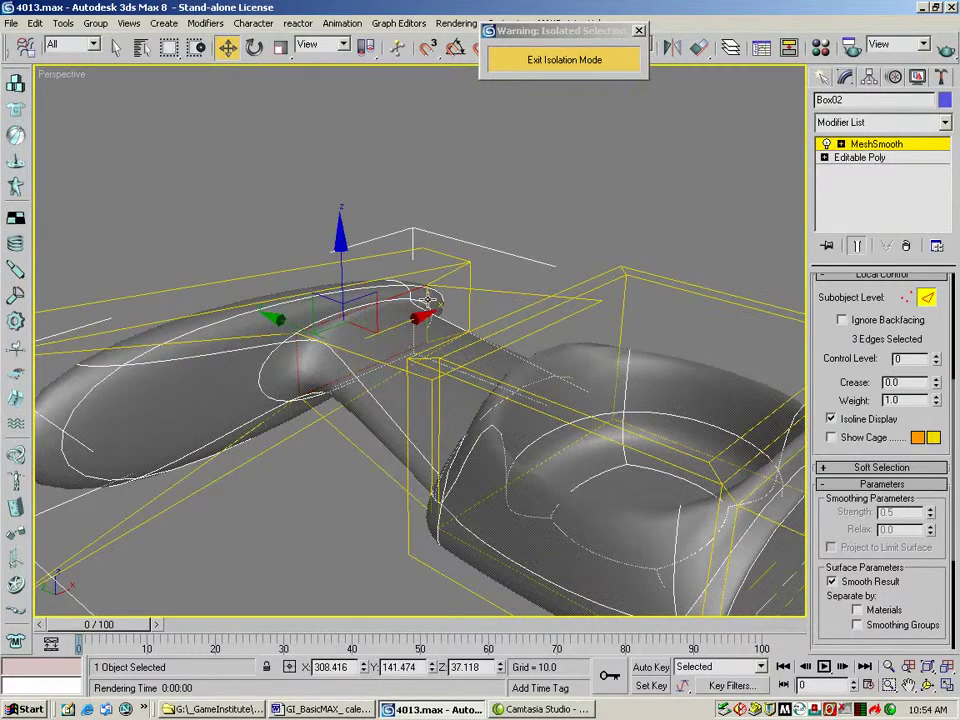
ctrl+click(452, 337)
Add the cage edges around the joint between the opposite arm and its pod to the selection.
click(913, 688)
drag(681, 521, 617, 463)
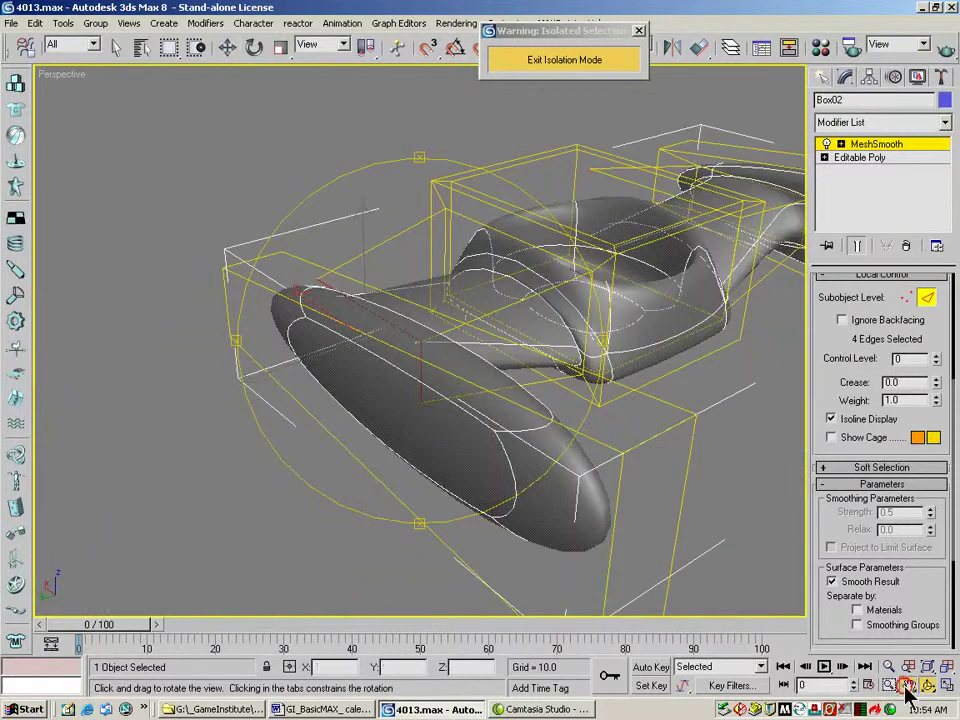
click(908, 686)
alt+middle_drag(700, 540, 342, 318)
click(228, 47)
ctrl+click(425, 318)
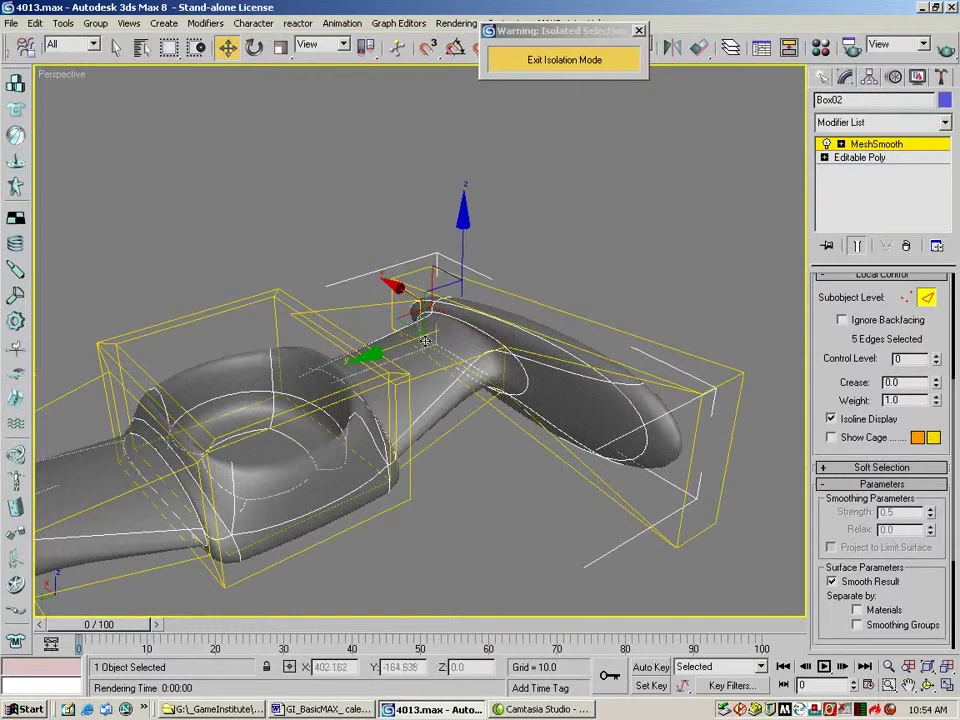
ctrl+click(504, 366)
ctrl+click(480, 377)
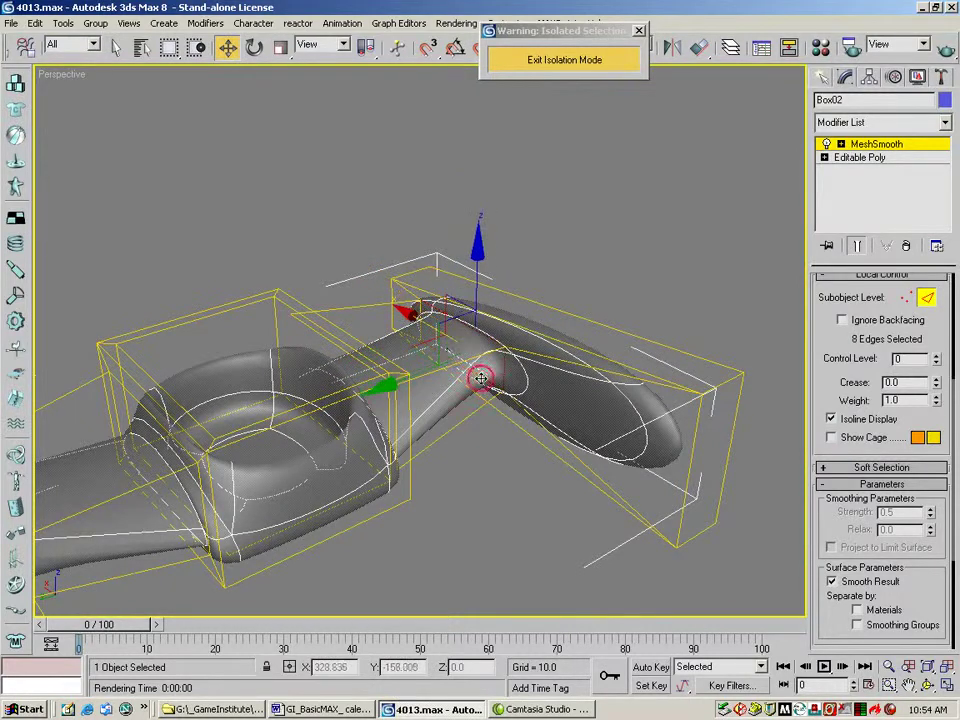
ctrl+click(420, 327)
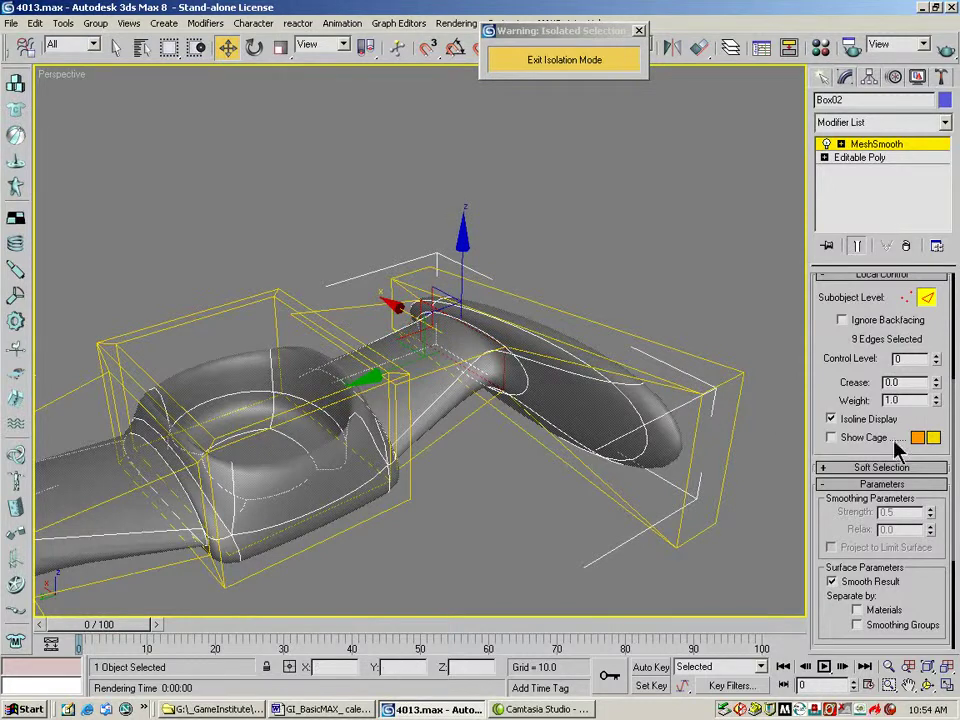
Turn off see-through display, set the crease of the selected arm-to-pod joint edges to 0.94 and test-render the view.
click(831, 581)
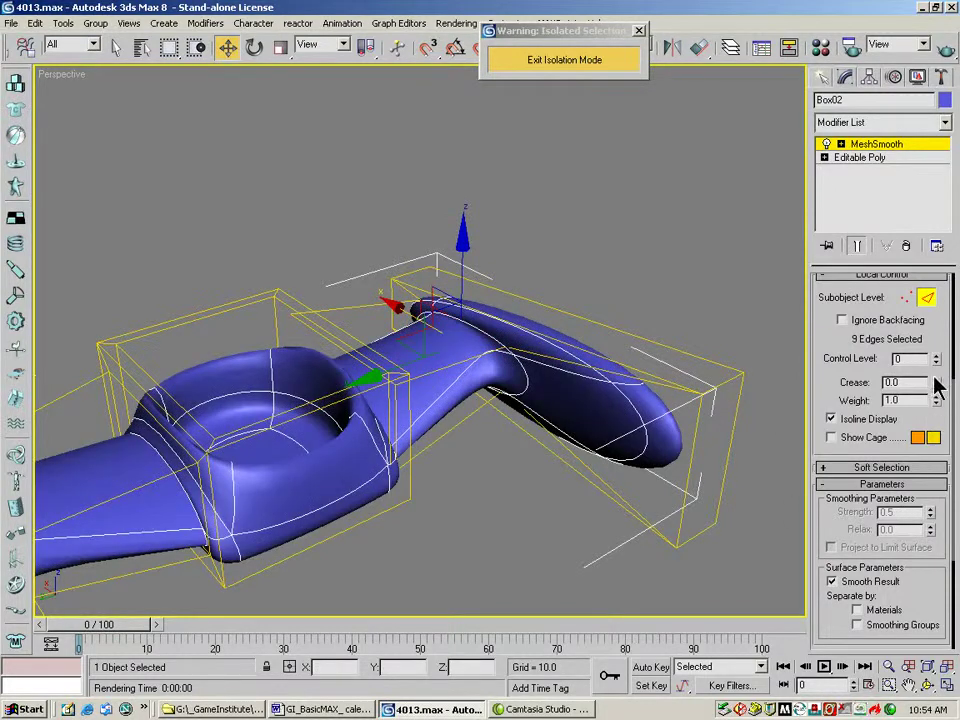
drag(939, 384, 934, 306)
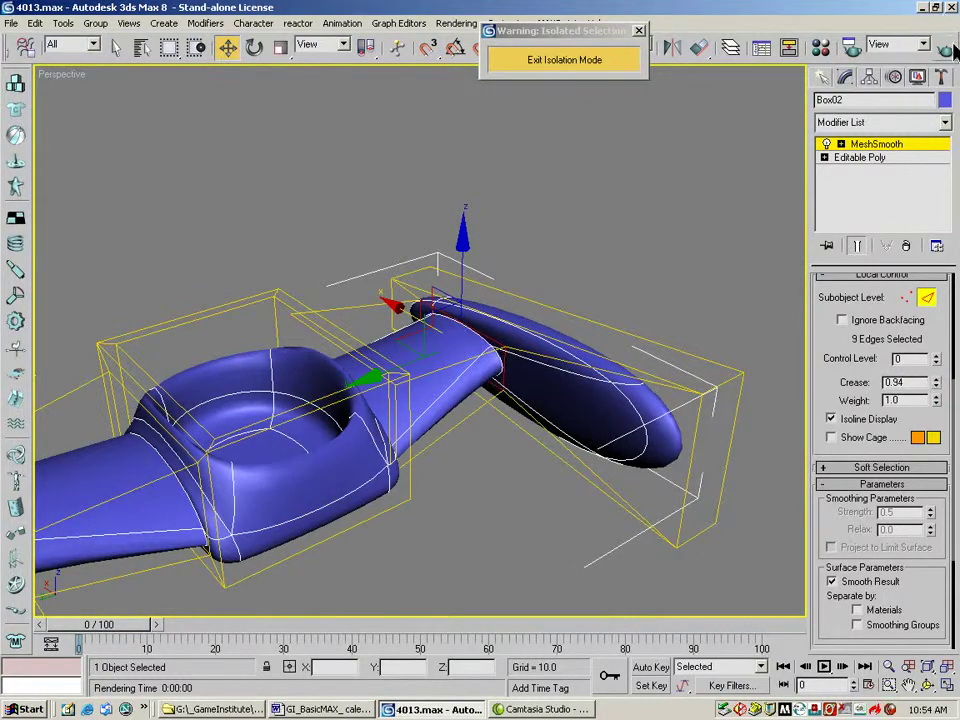
key(shift+q)
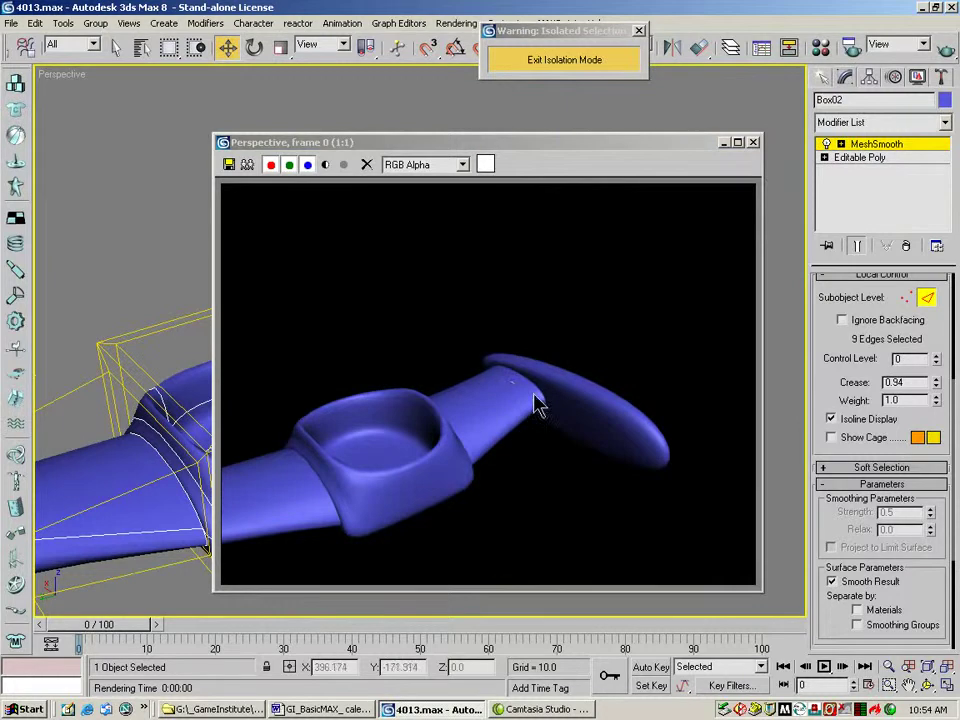
click(754, 142)
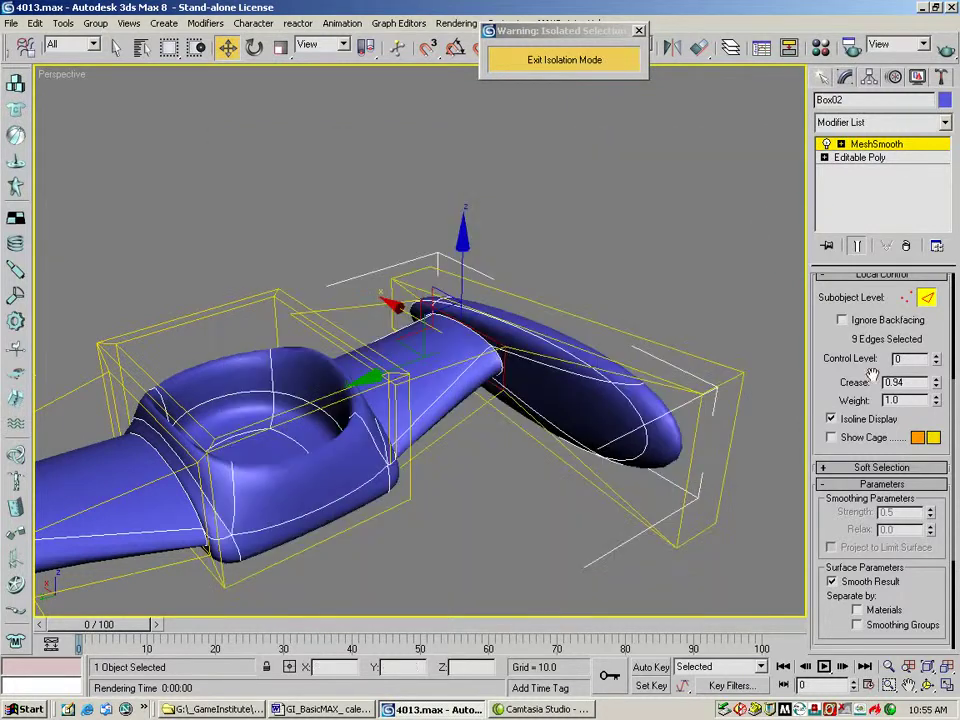
Lower the crease of the same joint edges to 0.58 and test-render the view.
drag(940, 381, 953, 420)
click(944, 52)
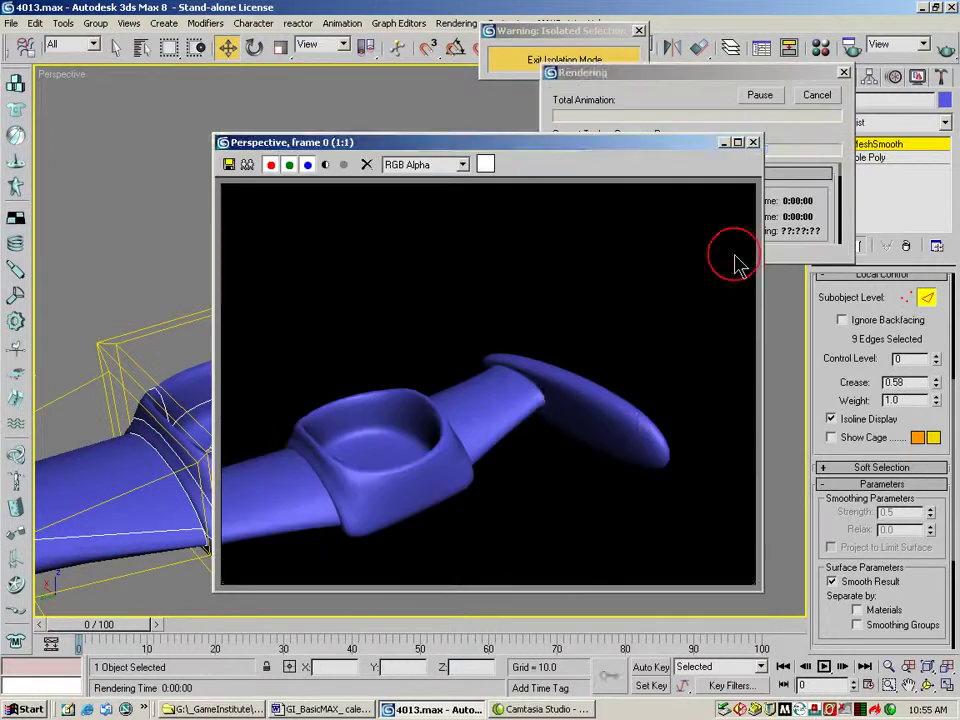
click(740, 144)
click(951, 8)
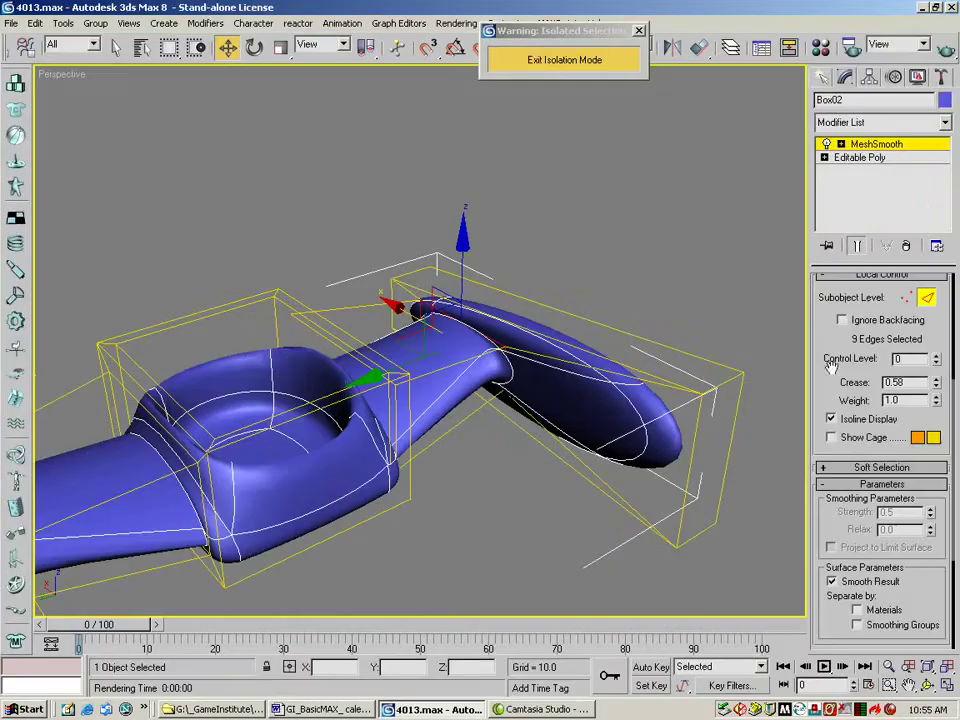
Exit isolation mode, leave the MeshSmooth edge level and hide the winged object with the two pods.
key(ctrl+r)
drag(695, 515, 461, 427)
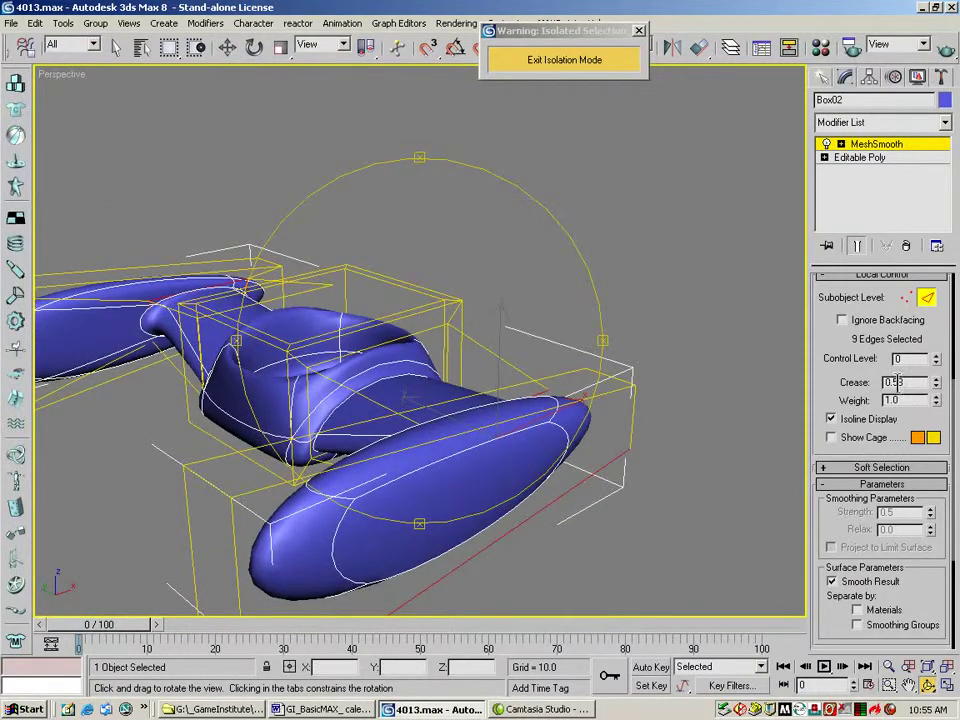
click(600, 61)
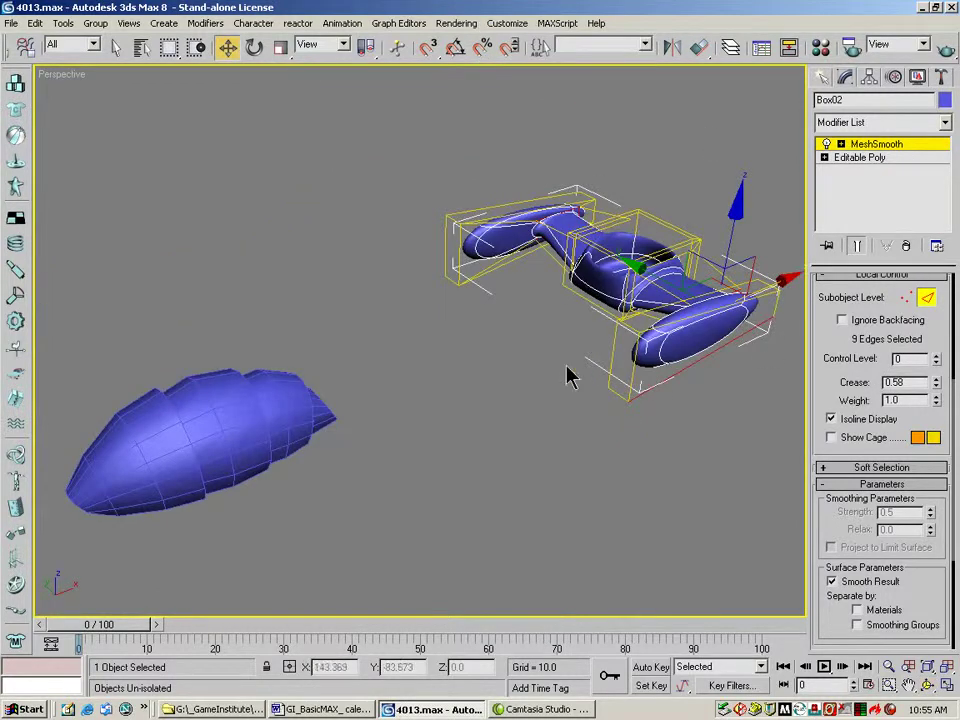
click(907, 685)
drag(677, 546, 537, 240)
click(928, 298)
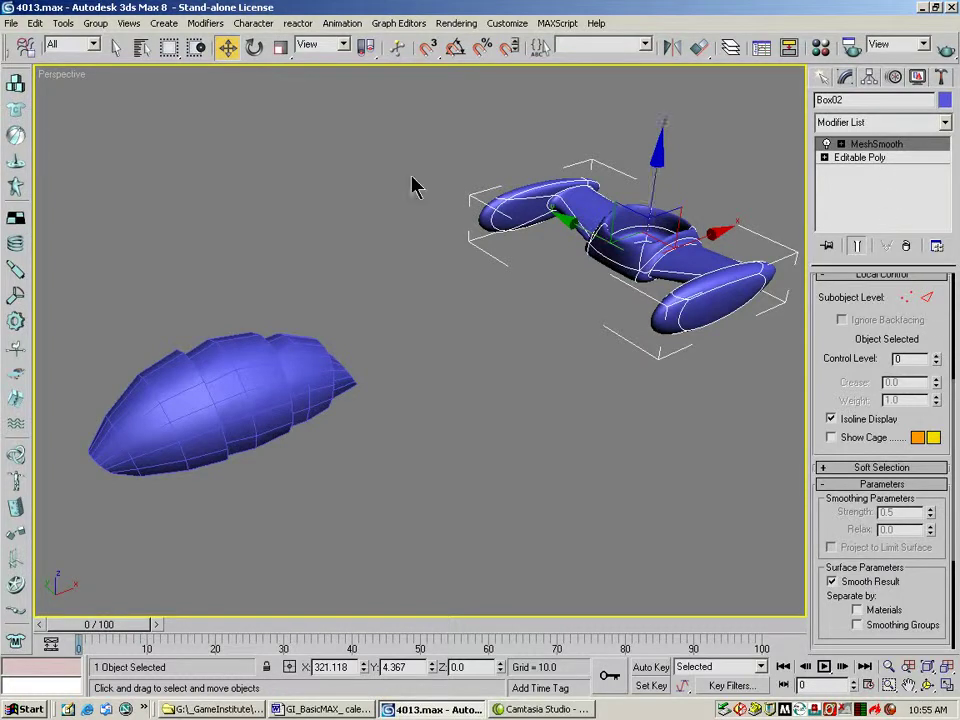
right_click(582, 194)
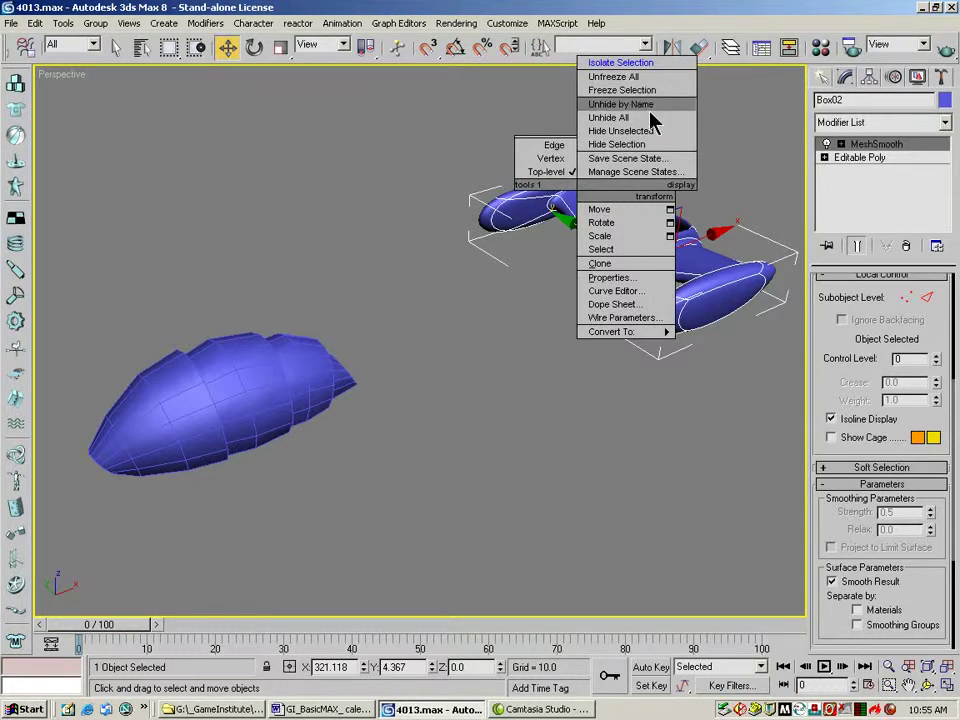
click(645, 144)
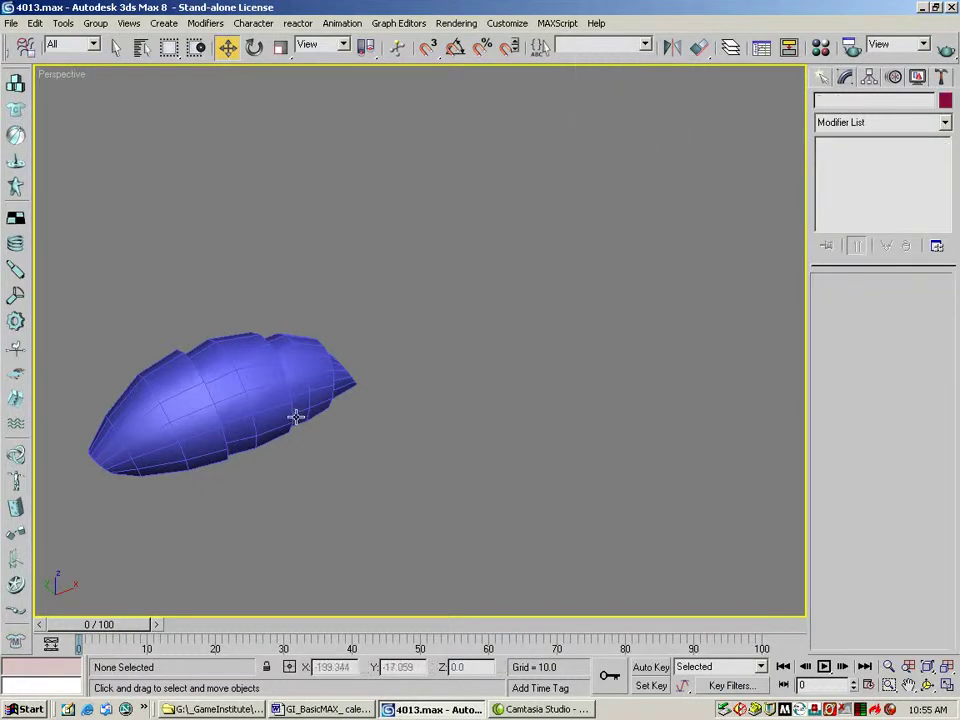
Select the segmented cylinder body and apply a MeshSmooth modifier to it.
click(945, 667)
click(928, 685)
drag(480, 440, 363, 286)
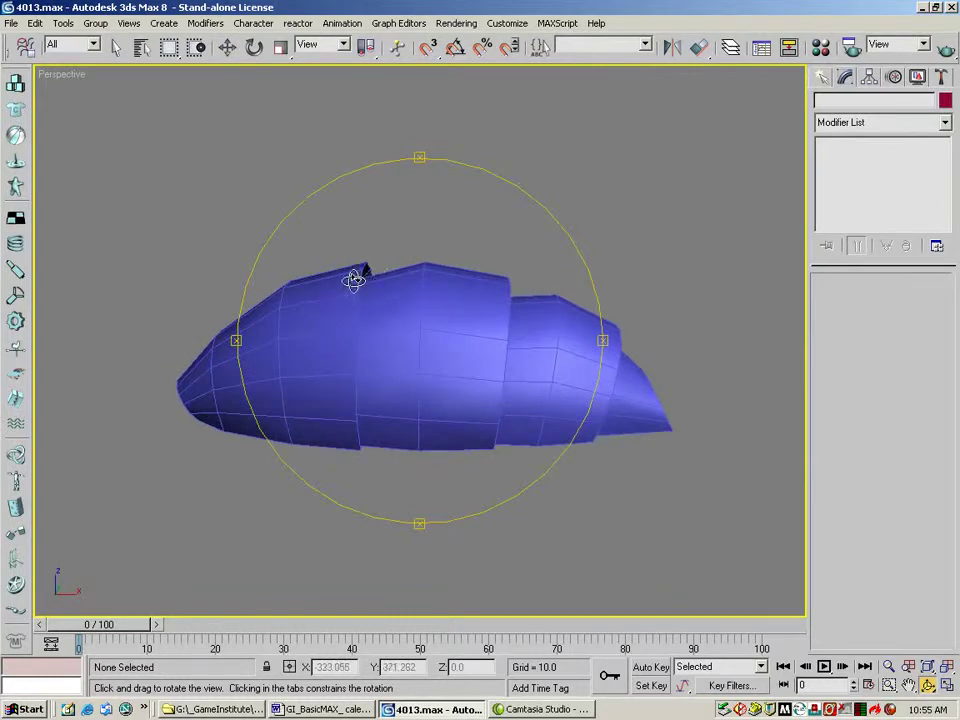
drag(366, 257, 596, 279)
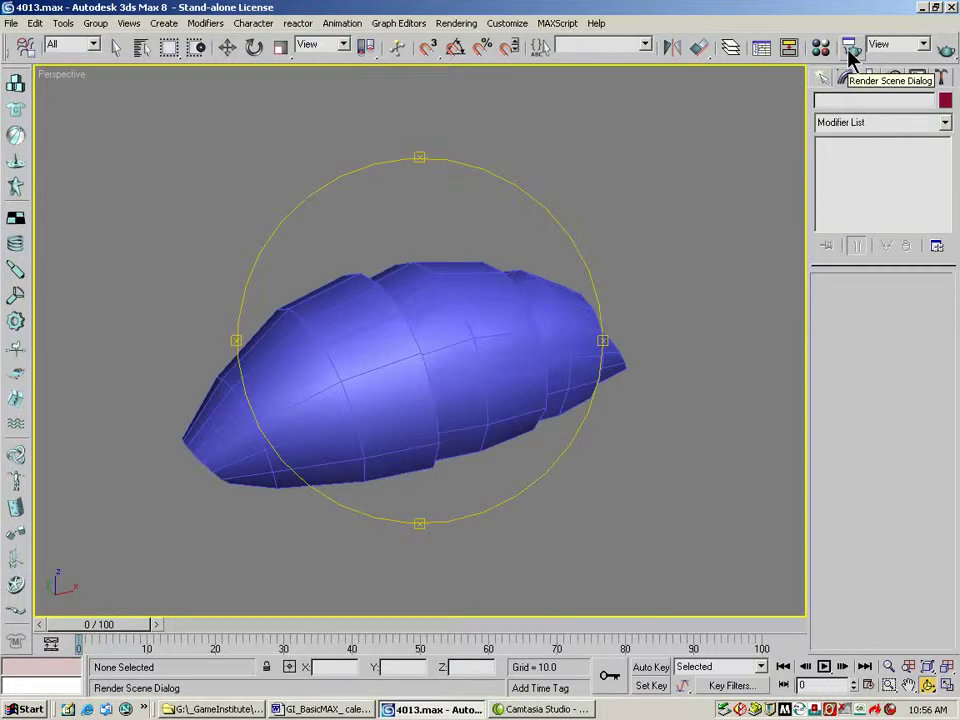
click(227, 47)
click(313, 278)
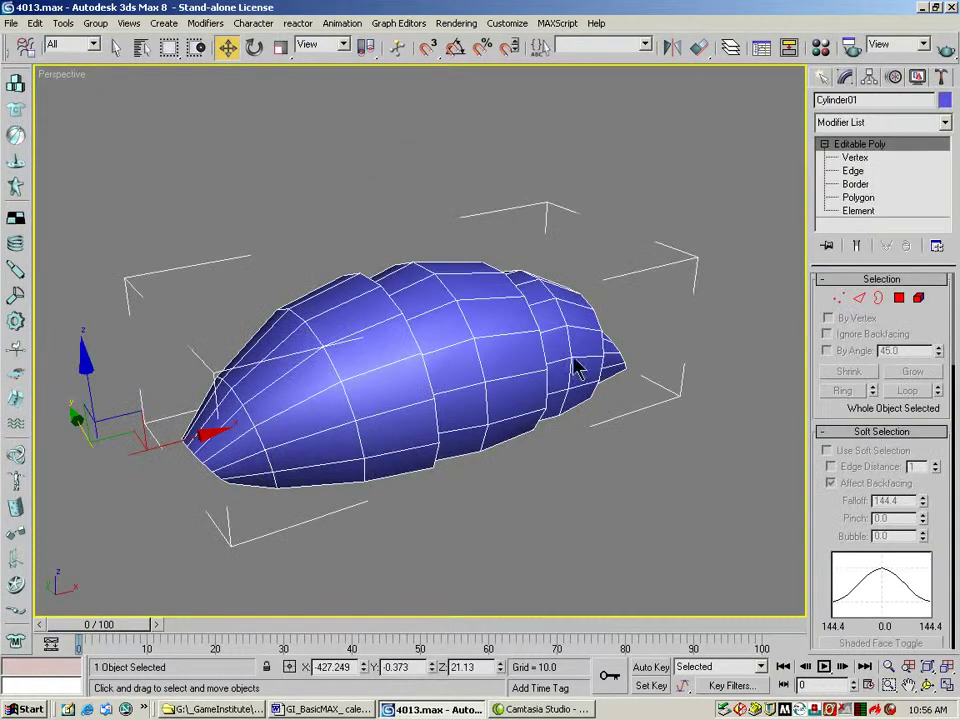
click(947, 123)
drag(950, 197, 955, 430)
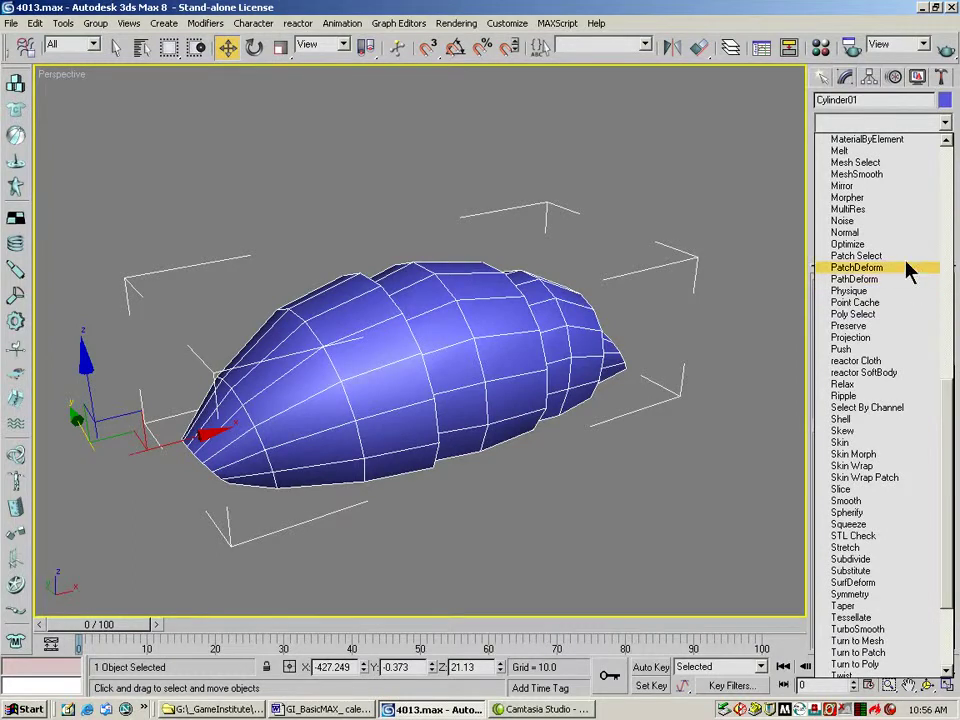
click(866, 176)
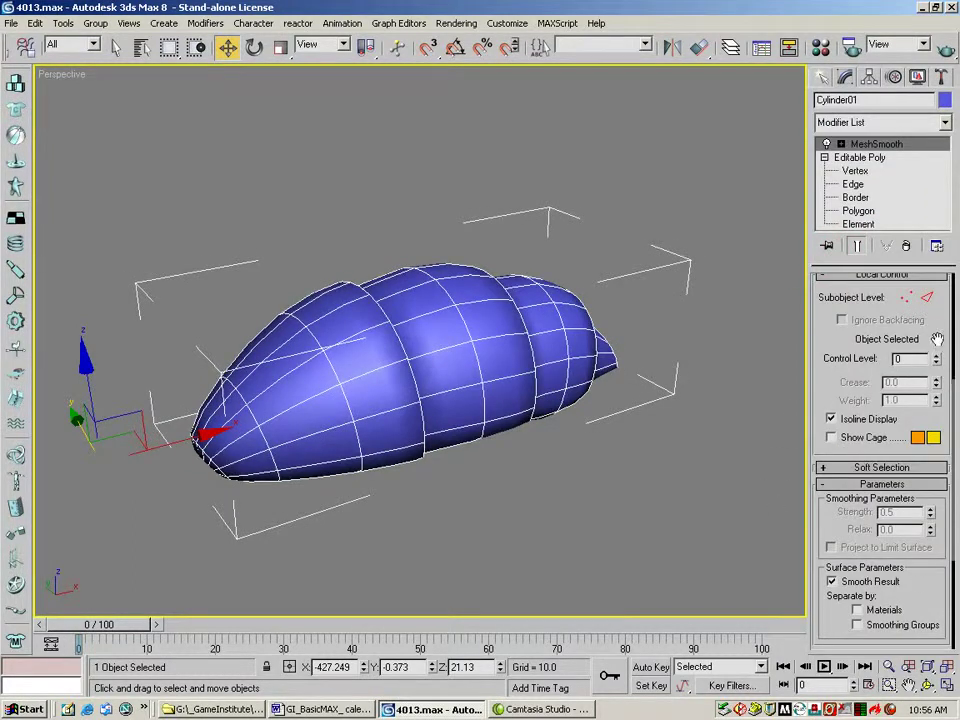
Set the body's MeshSmooth iterations to 2 and test-render it from the side.
drag(937, 339, 955, 605)
click(936, 396)
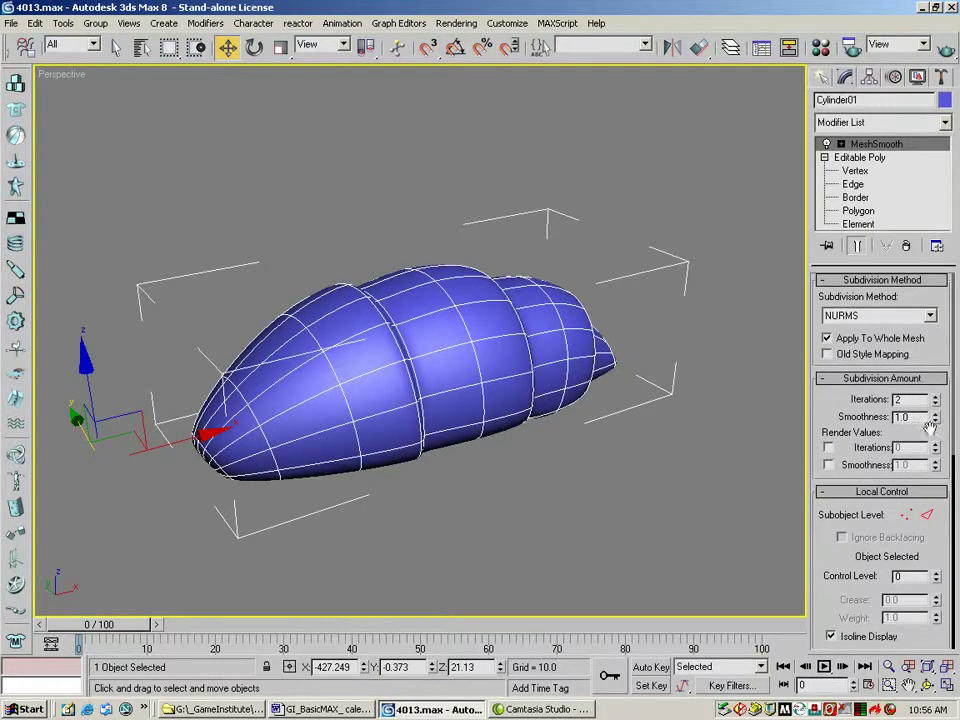
click(927, 684)
mouse_move(430, 450)
mouse_down()
mouse_move(411, 439)
mouse_move(429, 439)
mouse_move(422, 443)
mouse_up()
click(940, 46)
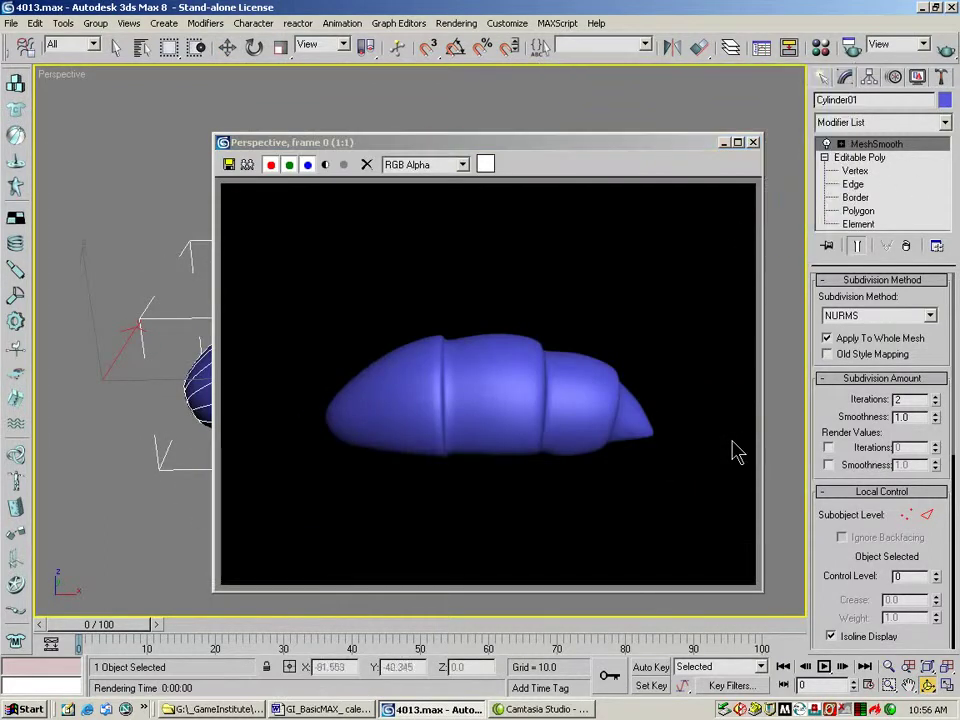
click(753, 142)
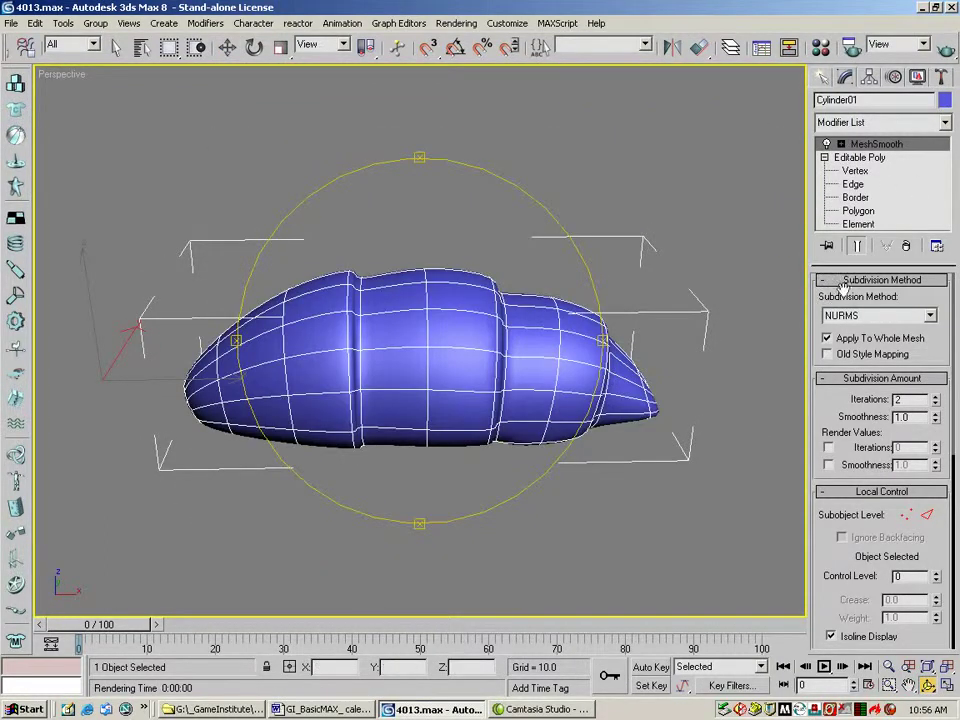
Try the Classic subdivision method on the body and switch back to NURMS.
scroll(935, 365, down, 5)
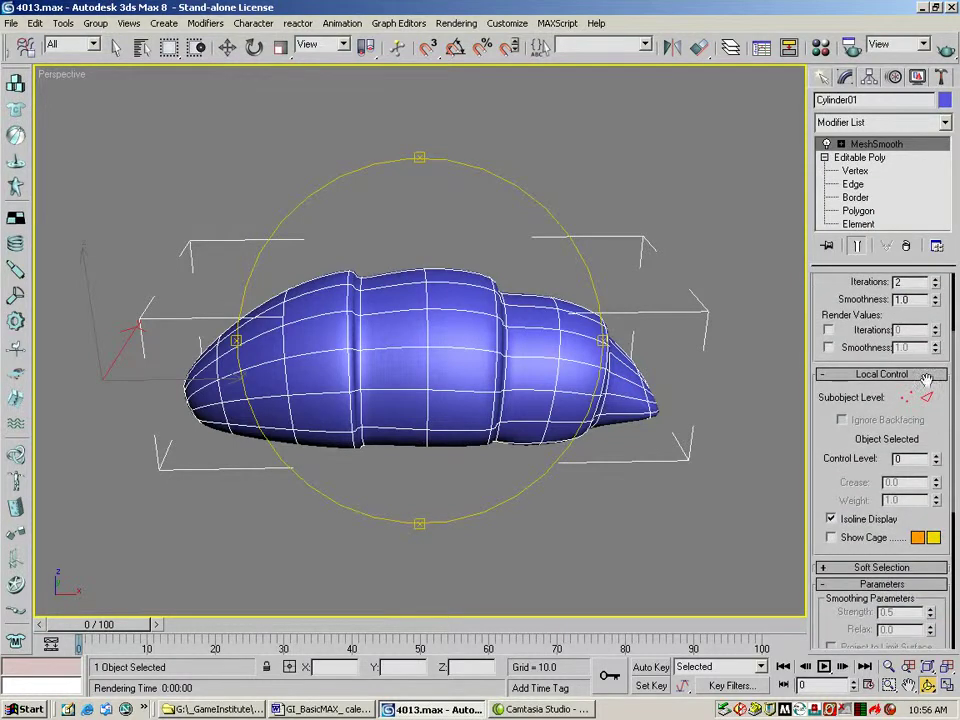
drag(942, 305, 945, 366)
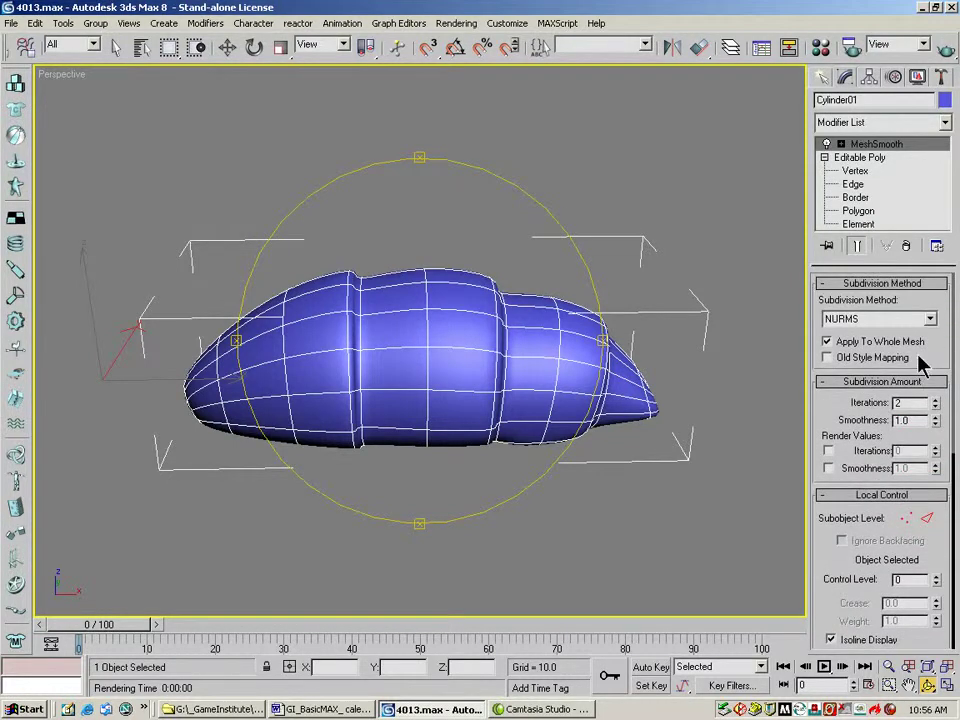
click(928, 318)
click(872, 334)
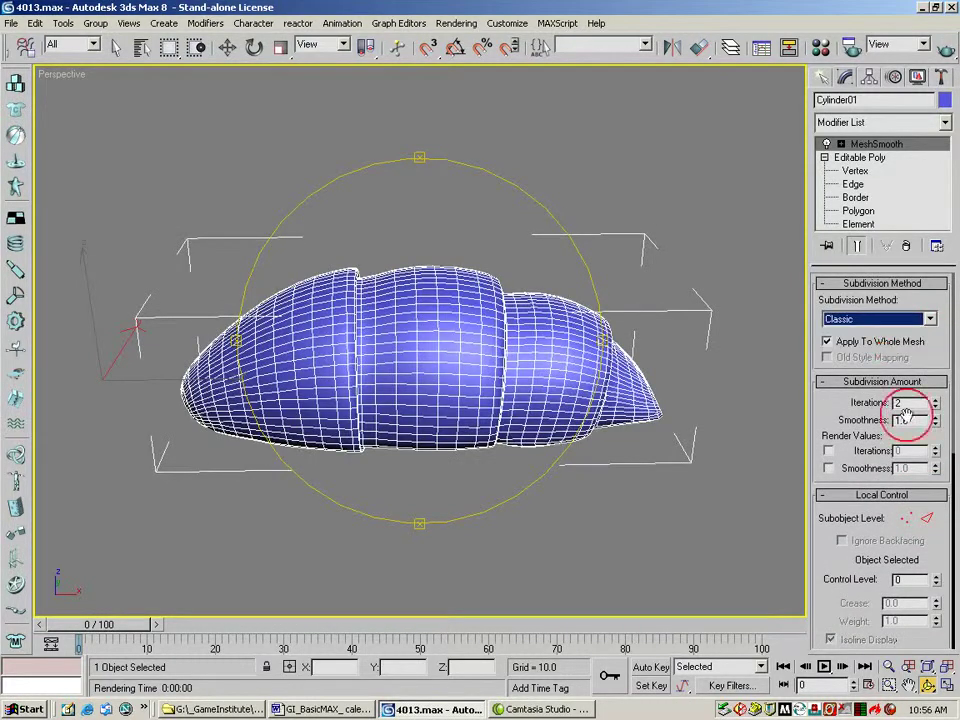
drag(944, 541, 937, 578)
click(929, 317)
click(860, 354)
drag(940, 445, 941, 410)
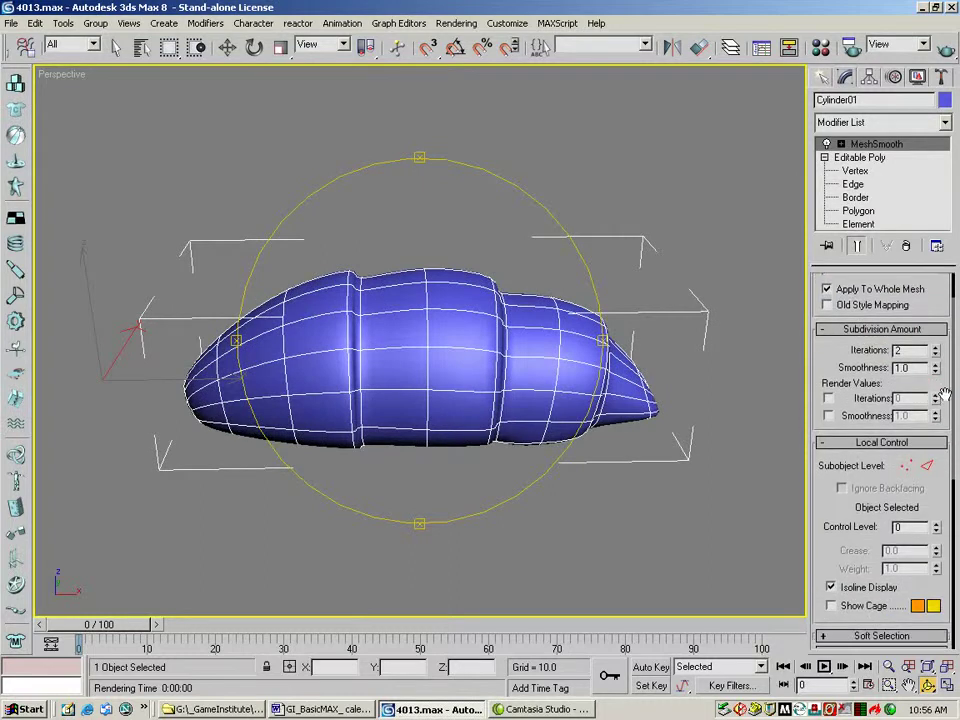
Enter the MeshSmooth edge level and select three cage edges along the rear rim of the body's blunt nose segment.
click(927, 465)
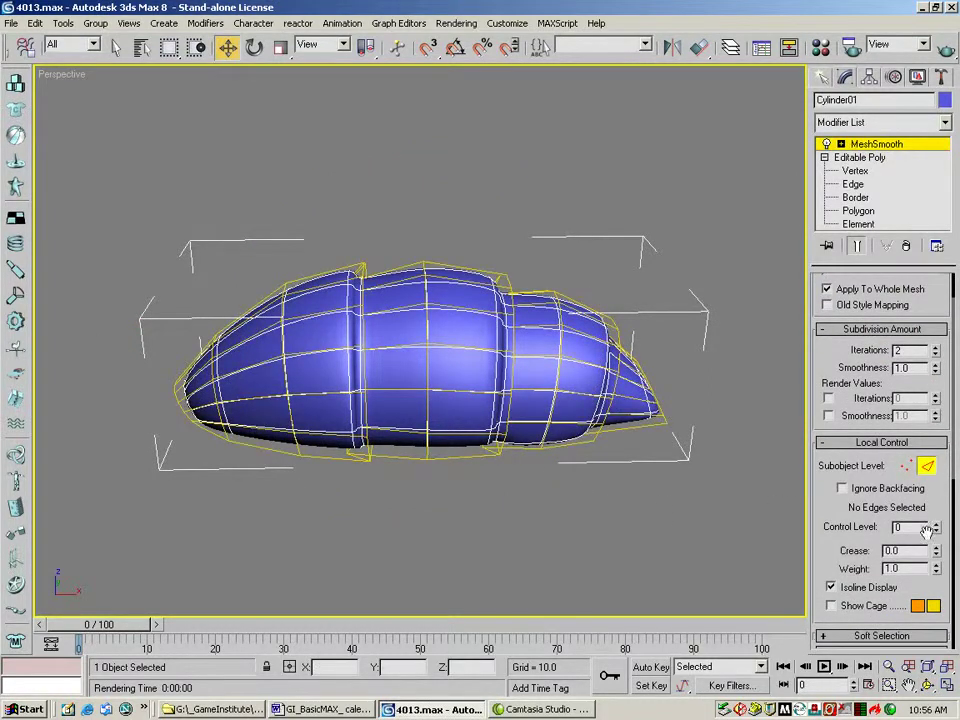
click(927, 686)
drag(418, 364, 364, 354)
click(227, 47)
click(325, 429)
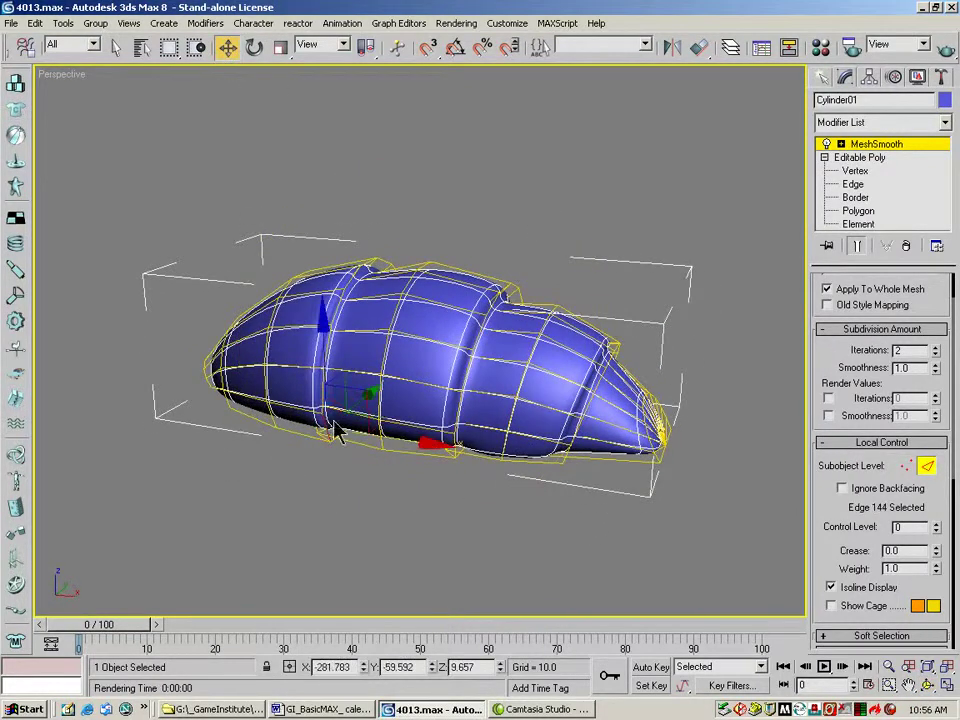
ctrl+click(328, 346)
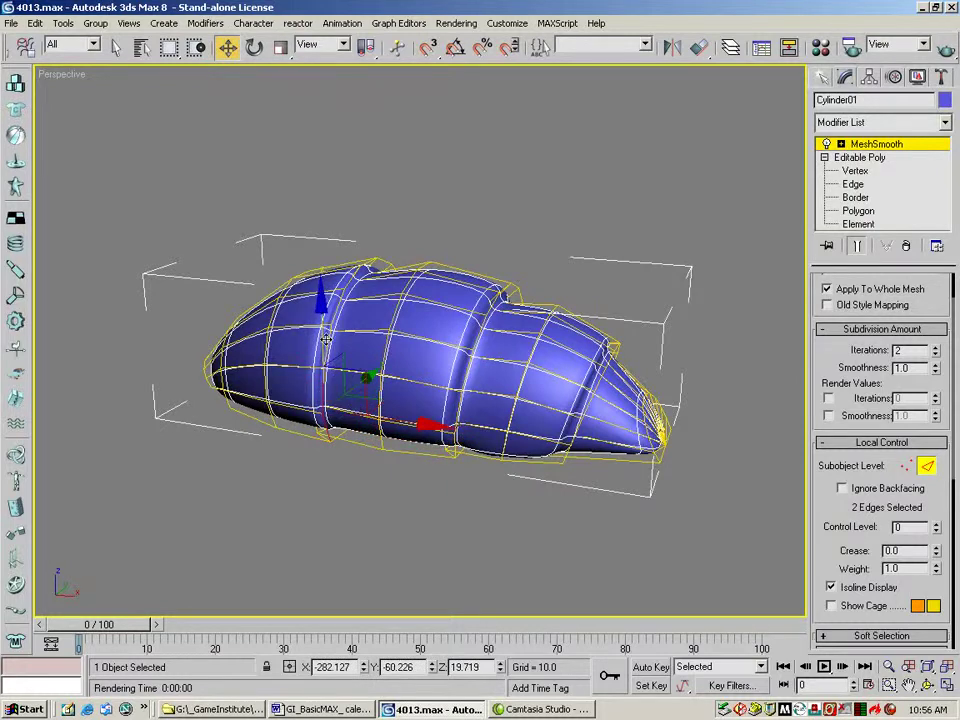
ctrl+click(350, 288)
alt+click(336, 295)
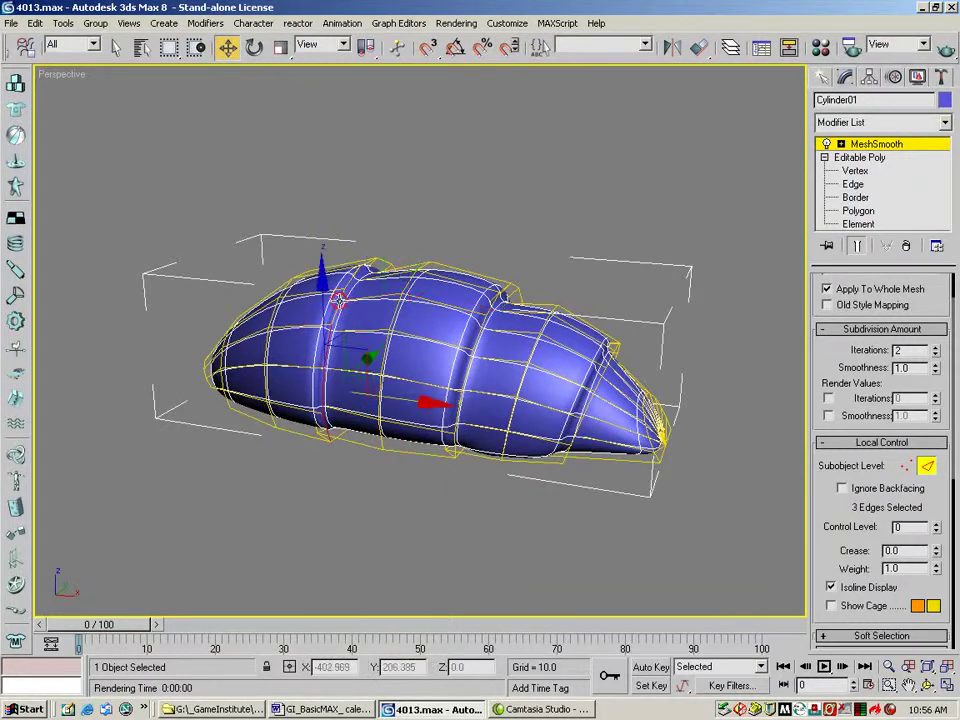
Switch from the Move tool to the plain Select tool and undo the last actions on the rim edges.
click(88, 44)
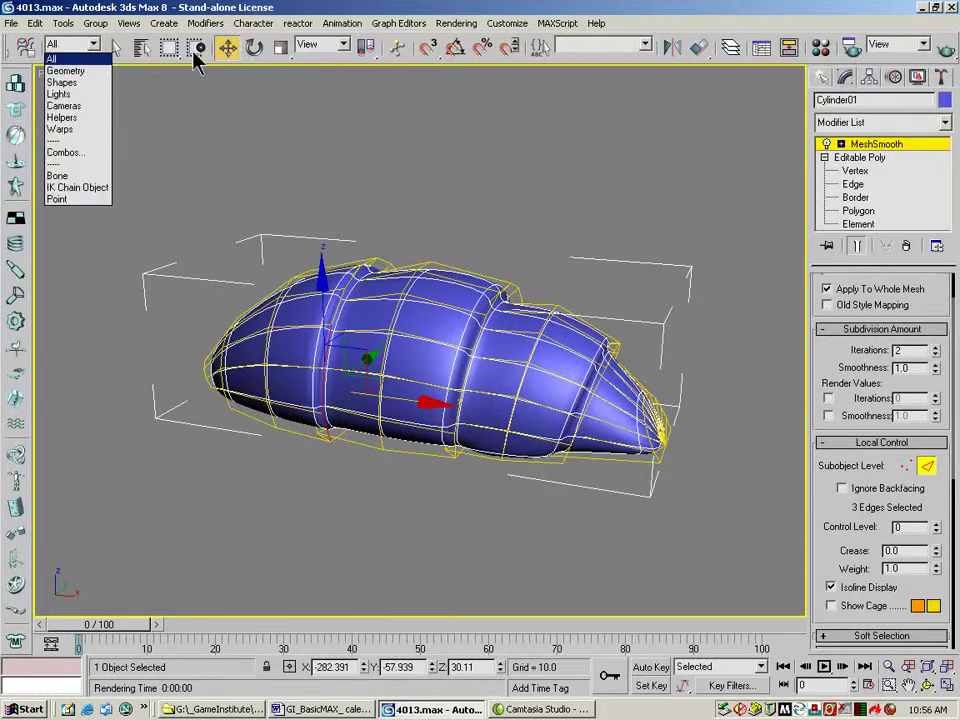
click(108, 59)
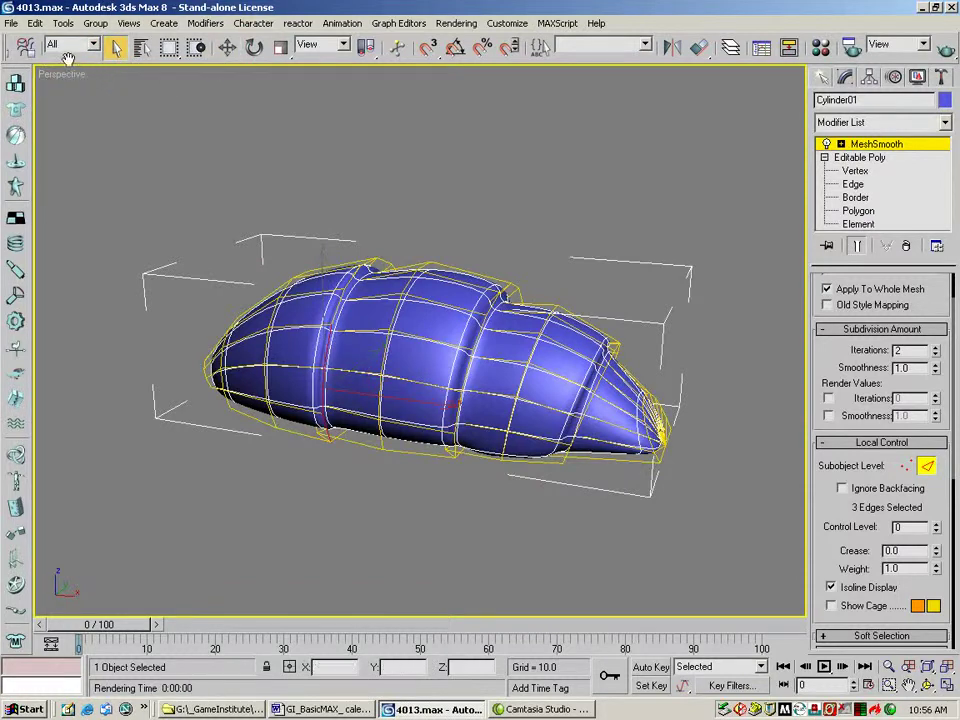
drag(40, 46, 130, 75)
click(20, 46)
click(20, 46)
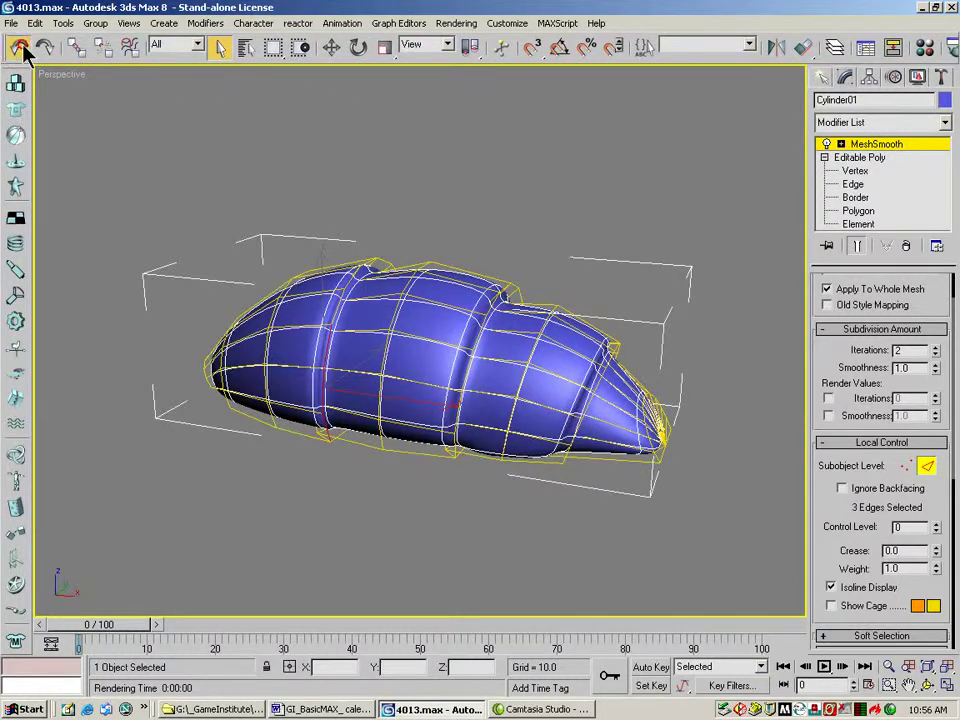
Add the remaining cage edges on both sides of the nose segment's rear rim until the 12-edge arc is selected.
ctrl+click(327, 345)
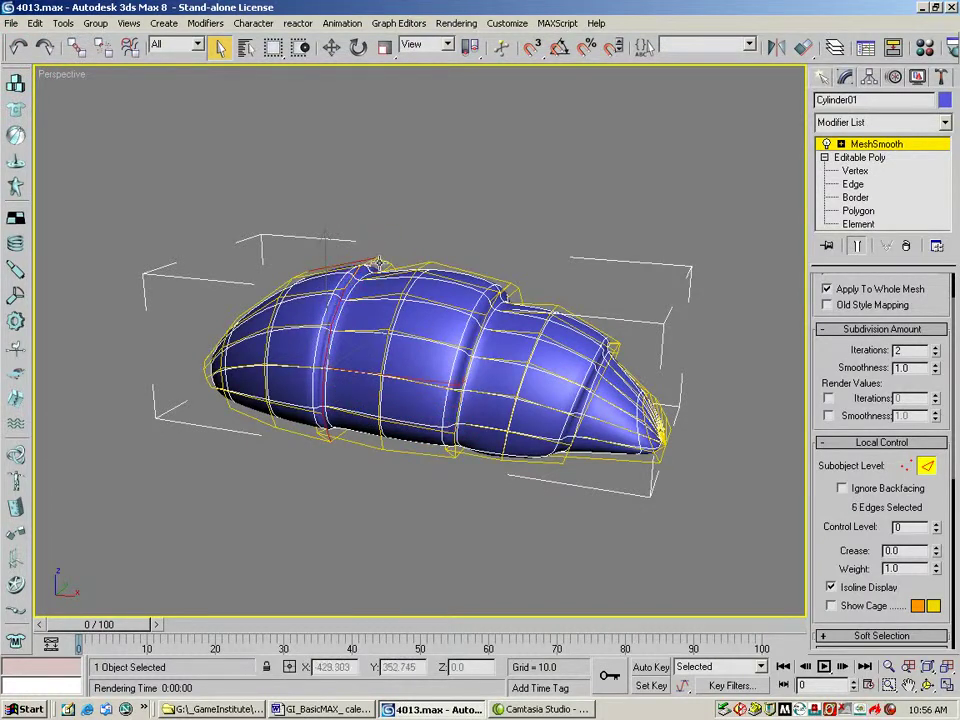
click(379, 262)
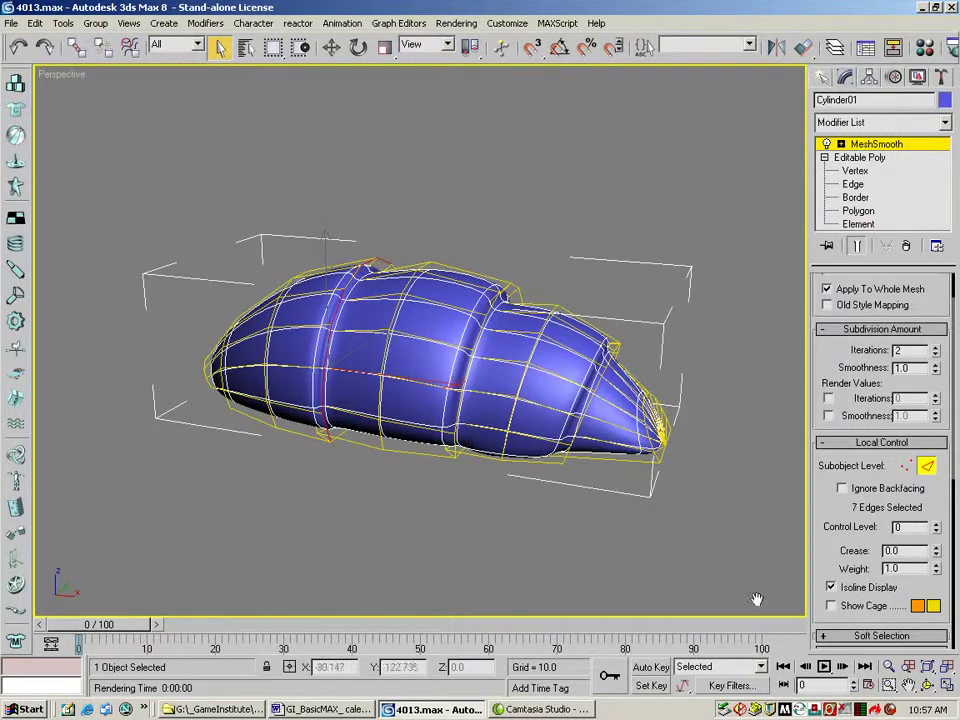
click(927, 686)
drag(339, 386, 272, 122)
right_click(280, 195)
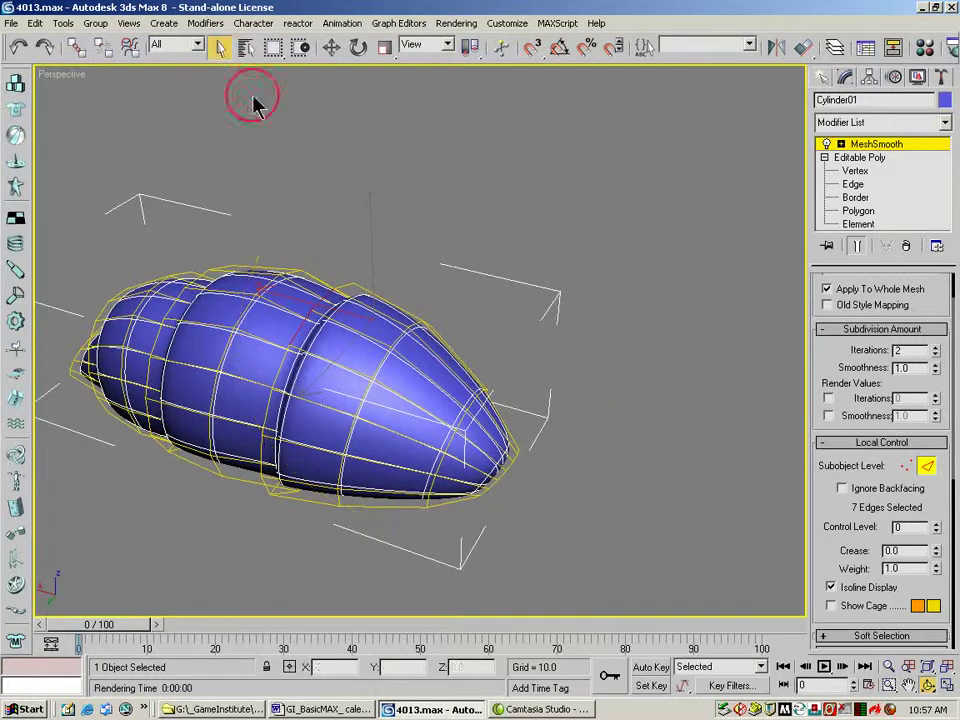
ctrl+click(350, 287)
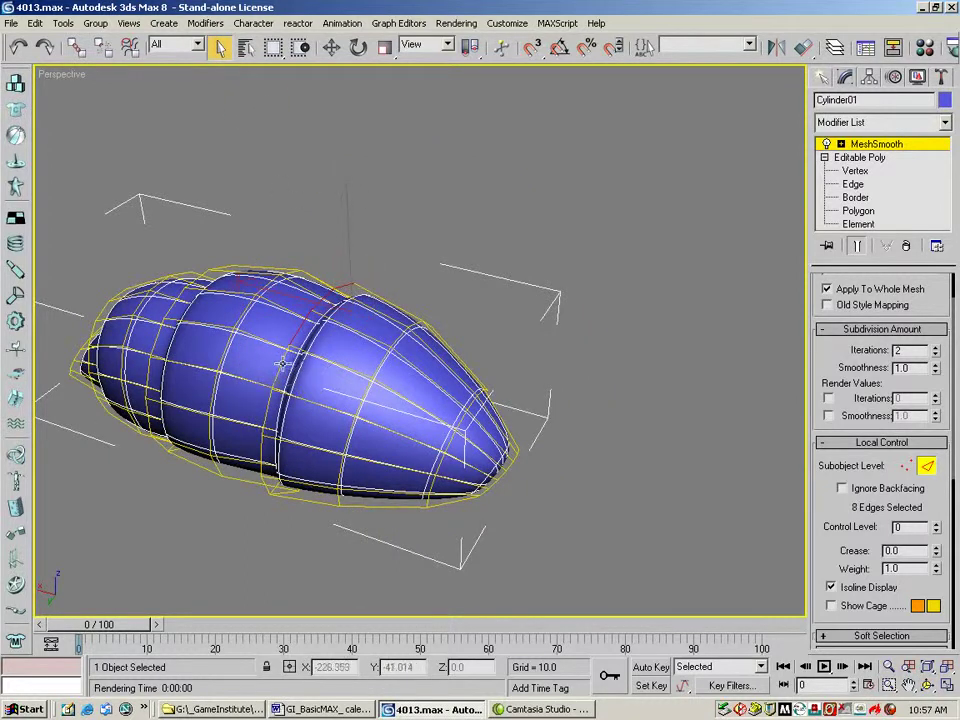
ctrl+click(268, 428)
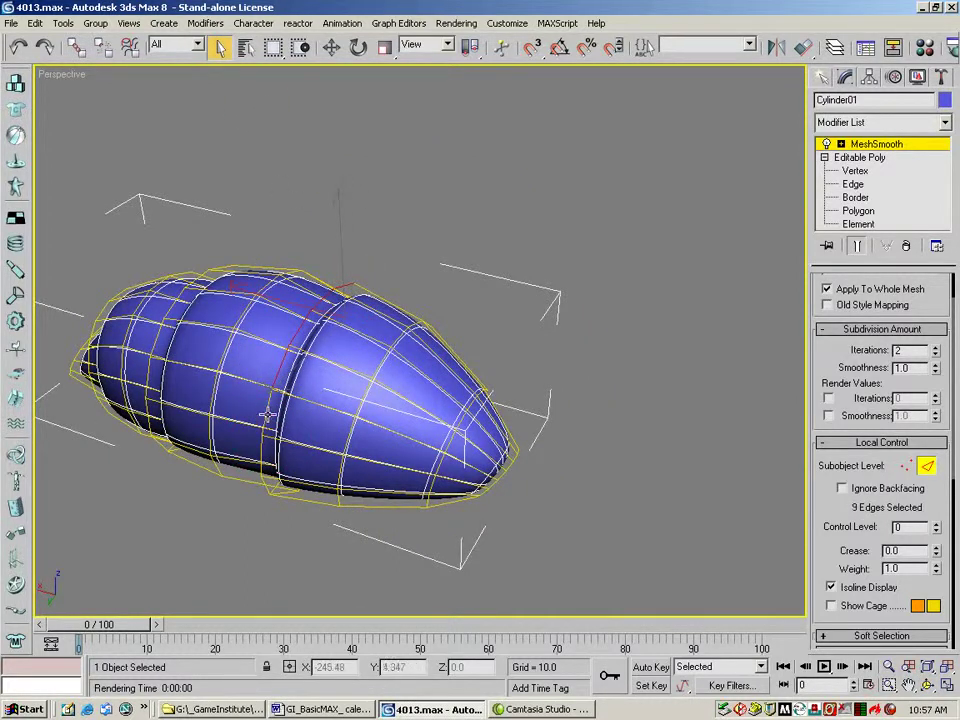
ctrl+click(268, 495)
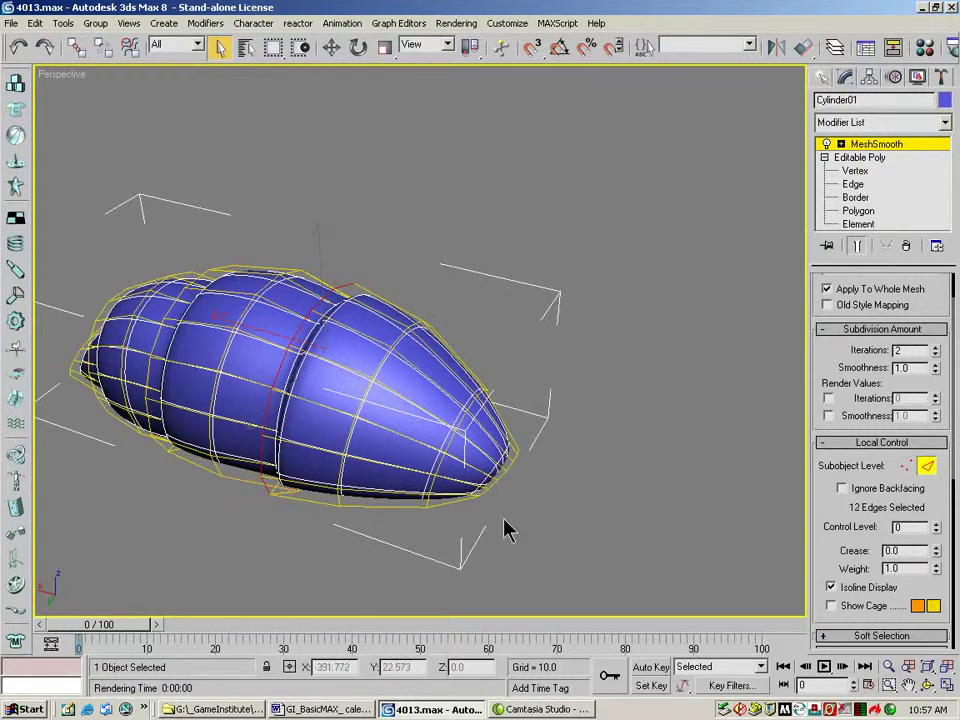
Set the crease of the selected rim edges to 0.81.
click(927, 684)
drag(350, 400, 37, 333)
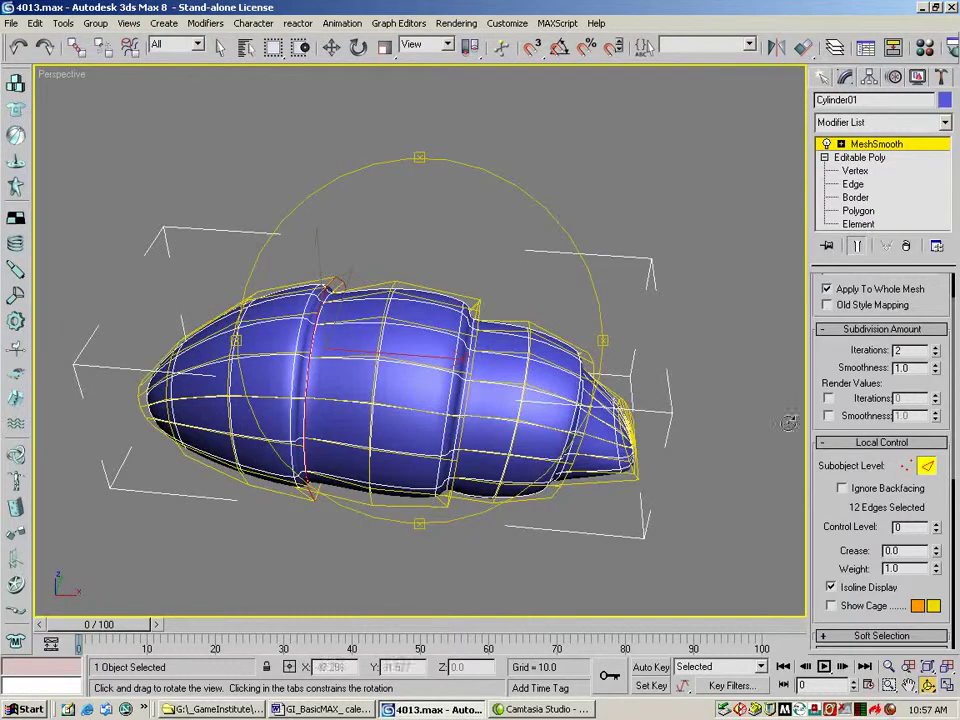
scroll(938, 505, down, 2)
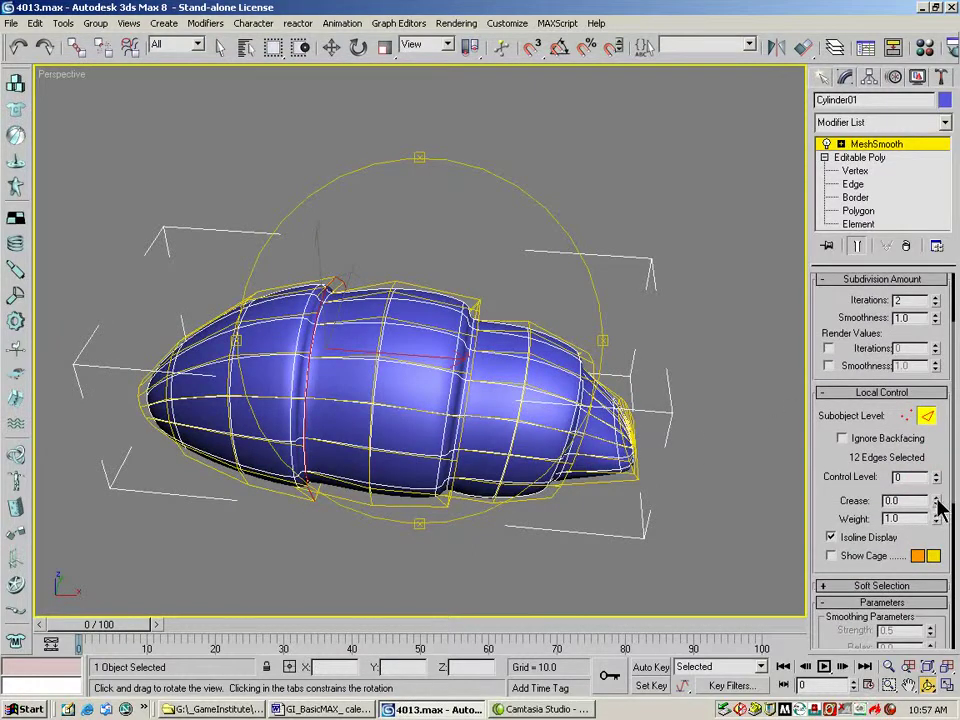
drag(938, 503, 936, 486)
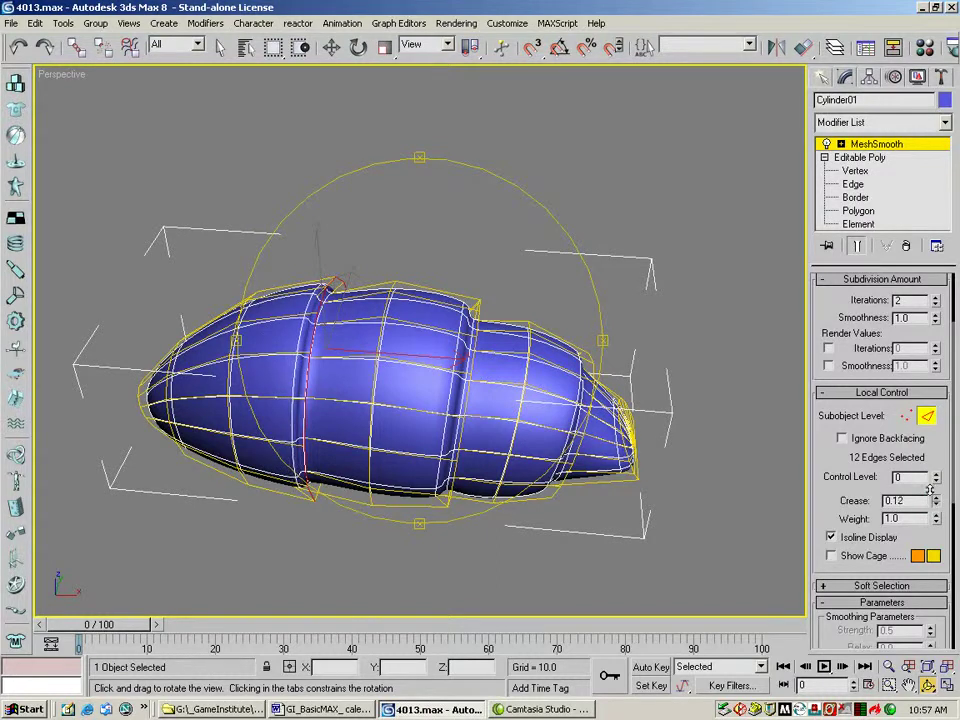
drag(927, 473, 918, 438)
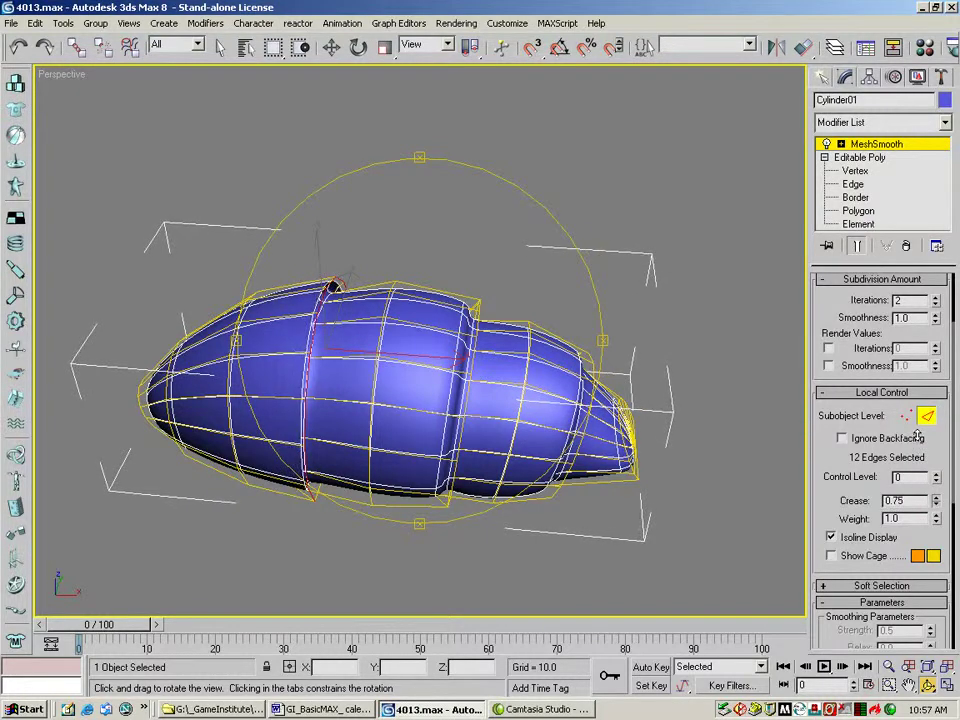
mouse_move(918, 436)
mouse_down()
mouse_move(913, 422)
mouse_move(913, 430)
mouse_up()
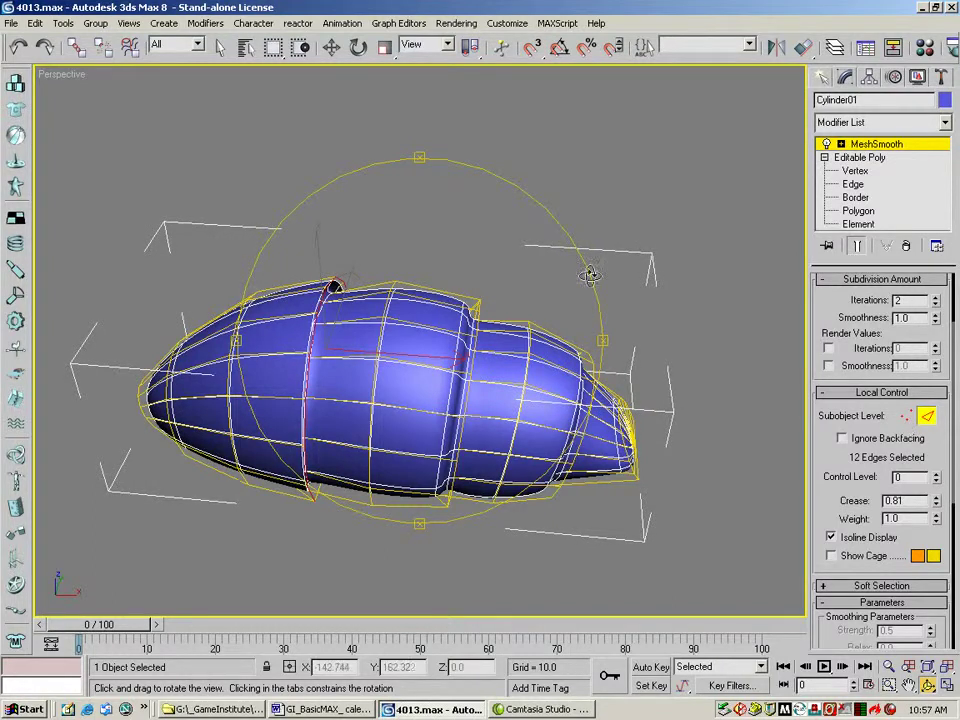
Test-render the creased rim from the side and again from an angled perspective view, closing each render.
drag(392, 353, 422, 342)
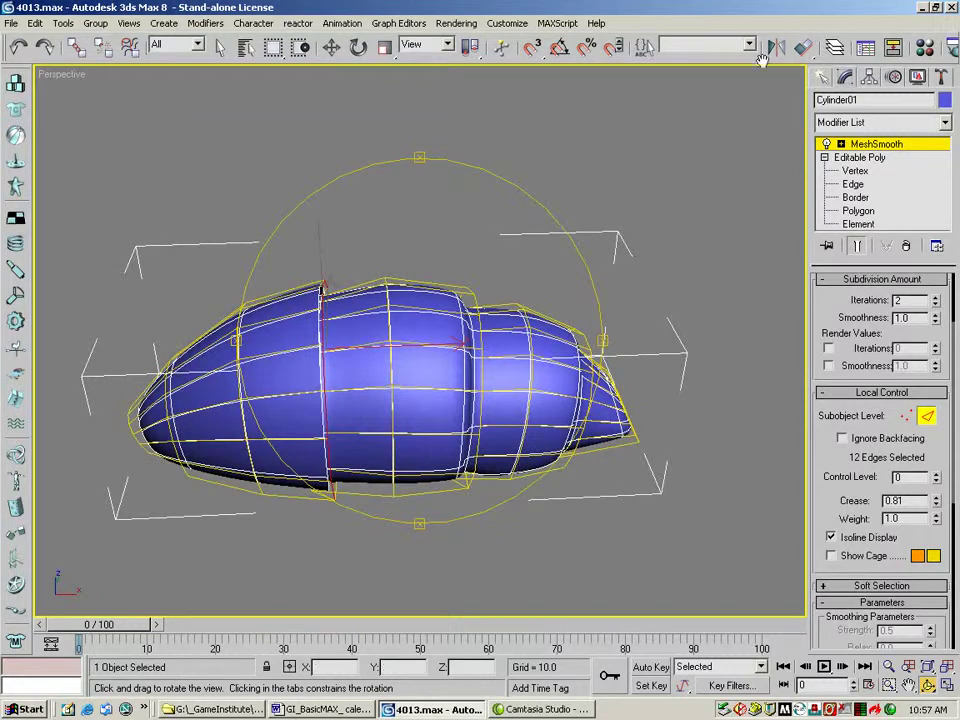
drag(762, 60, 563, 62)
key(shift+q)
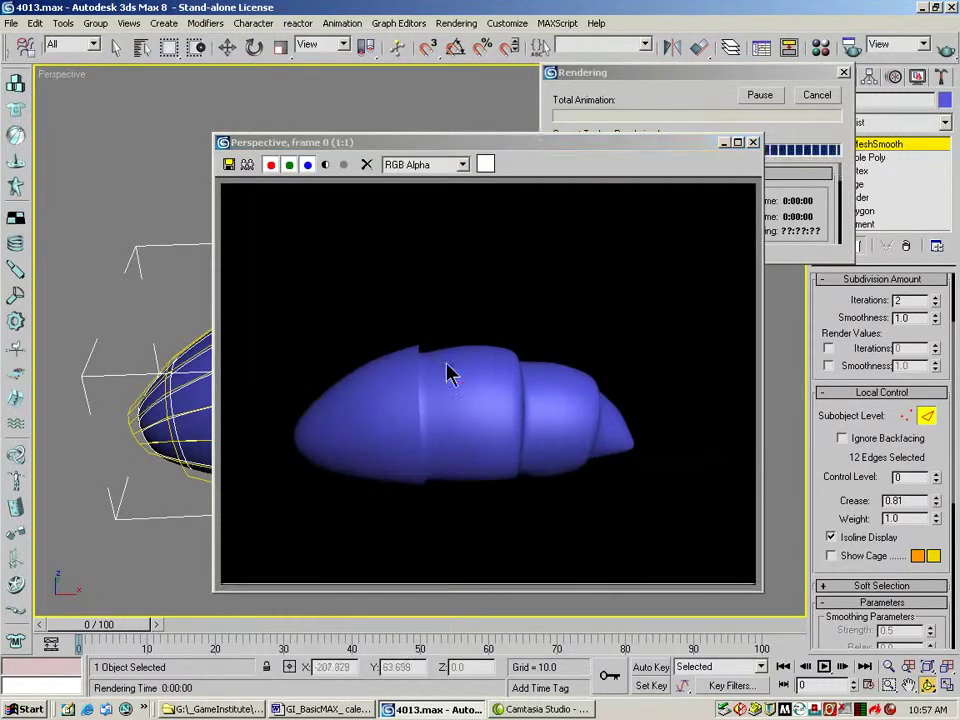
click(753, 142)
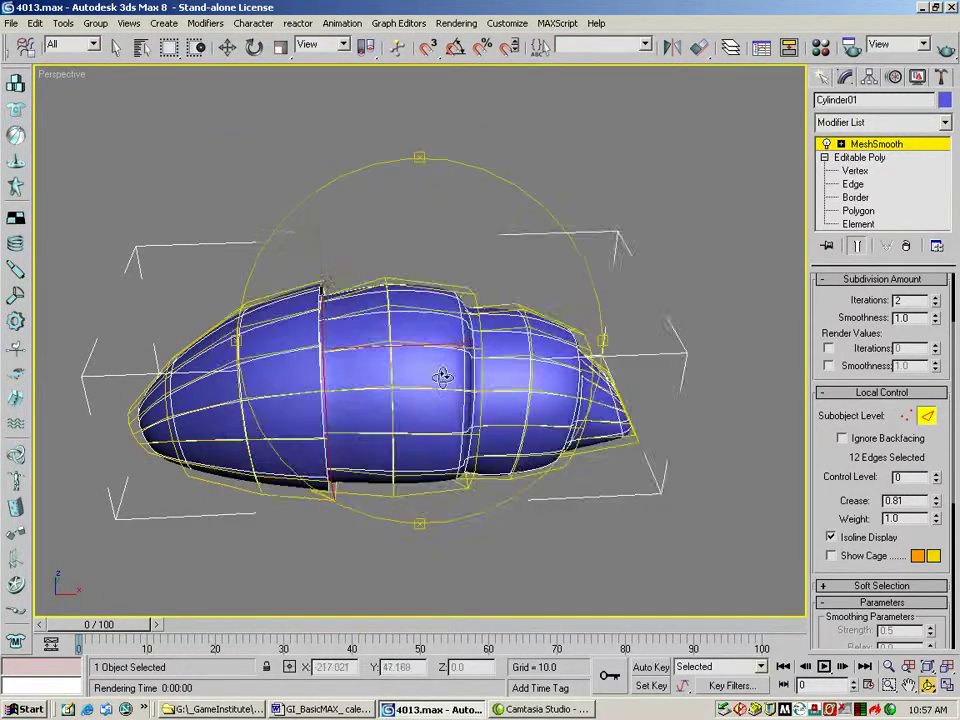
drag(426, 387, 288, 288)
key(shift+q)
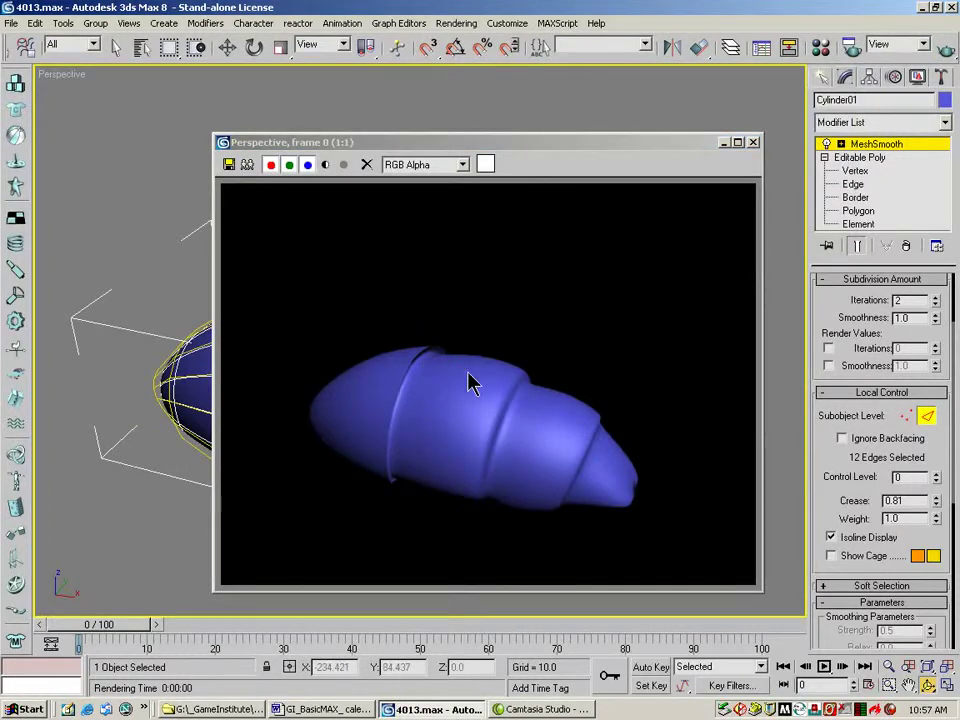
click(753, 142)
Switch MeshSmooth to vertex level and select the upper control vertices of the segment before the tail in the Front view.
drag(367, 386, 416, 386)
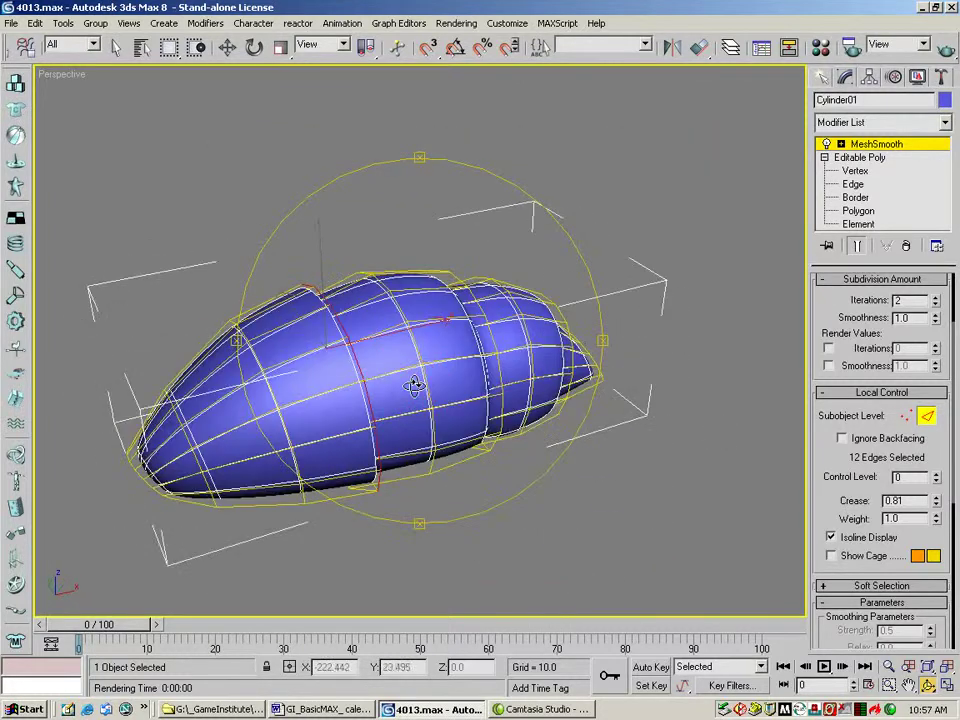
click(905, 416)
key(w)
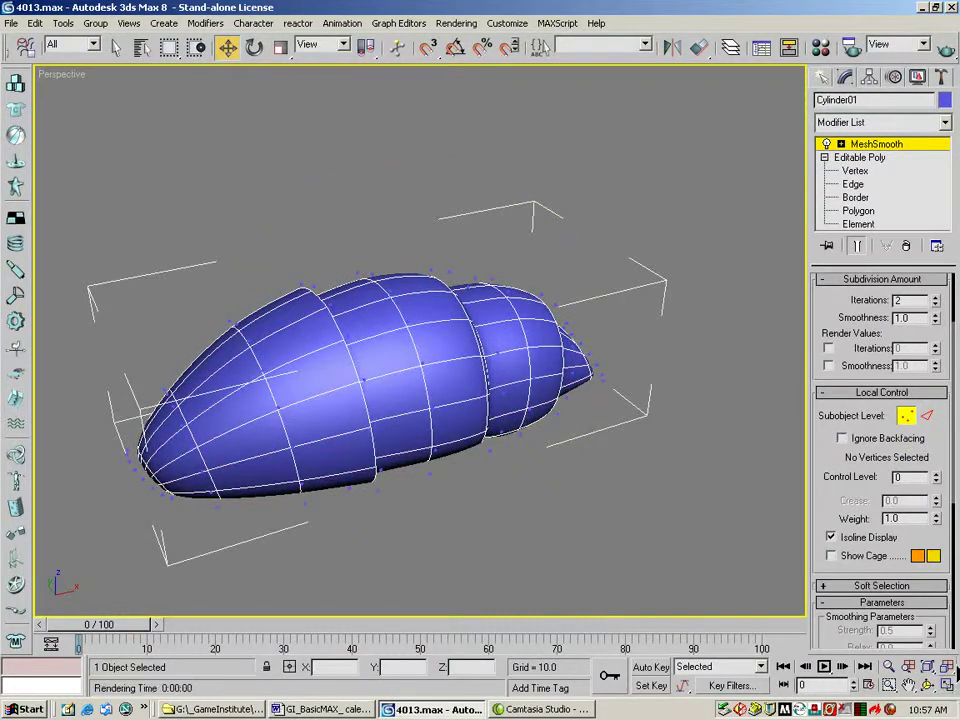
click(948, 685)
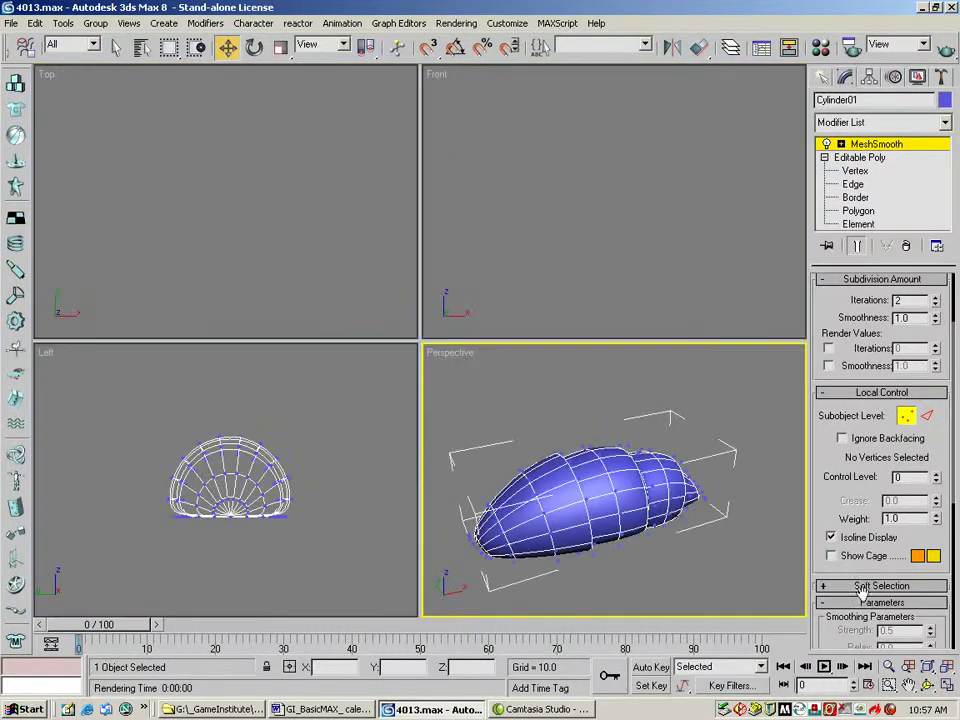
click(945, 665)
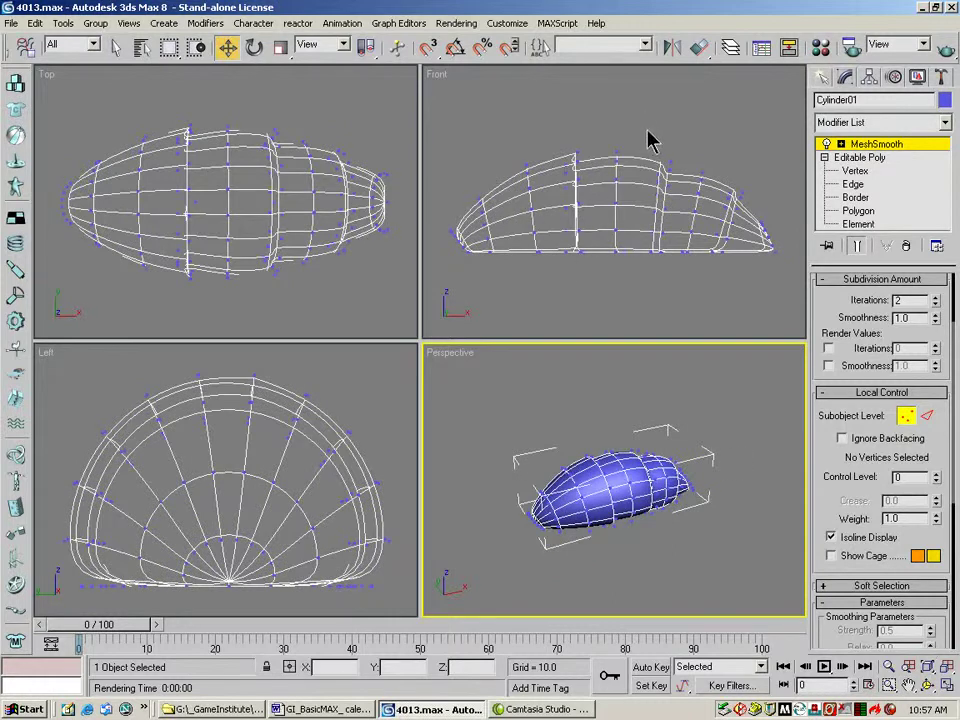
drag(640, 122, 762, 220)
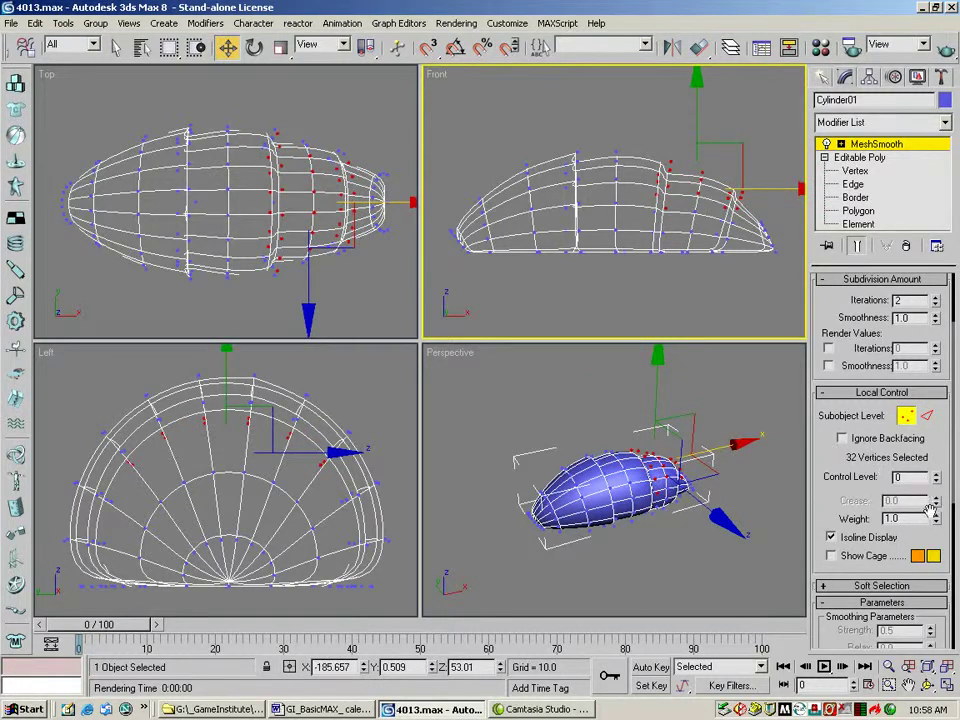
Lower the weight of the selected control vertices to 0.04 and check the sunken shape in the perspective view.
drag(937, 520, 945, 588)
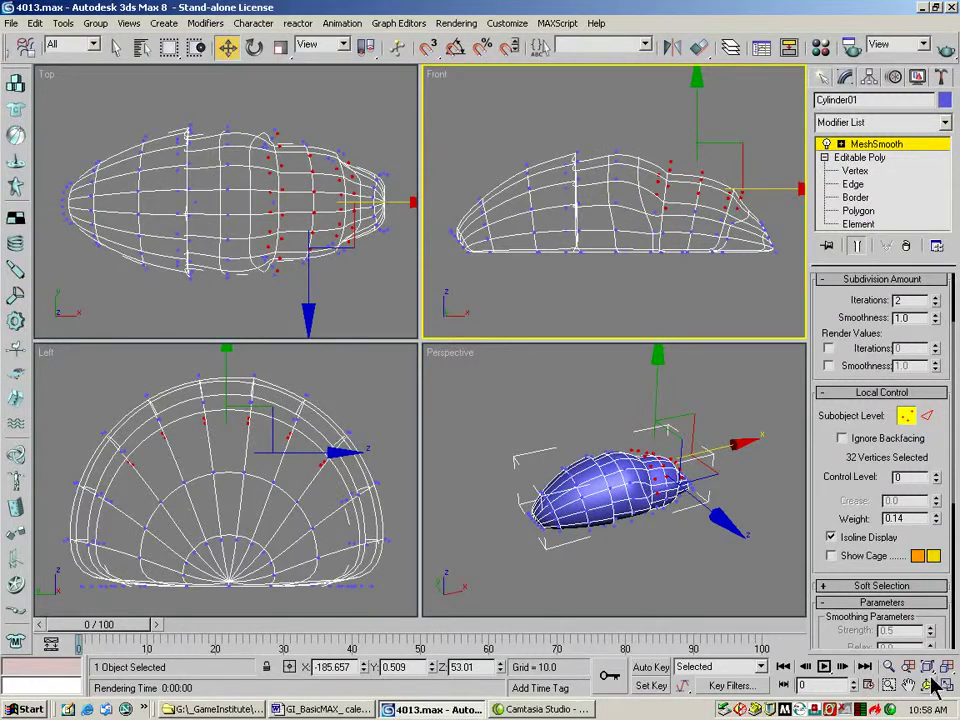
key(ctrl+r)
drag(697, 514, 690, 505)
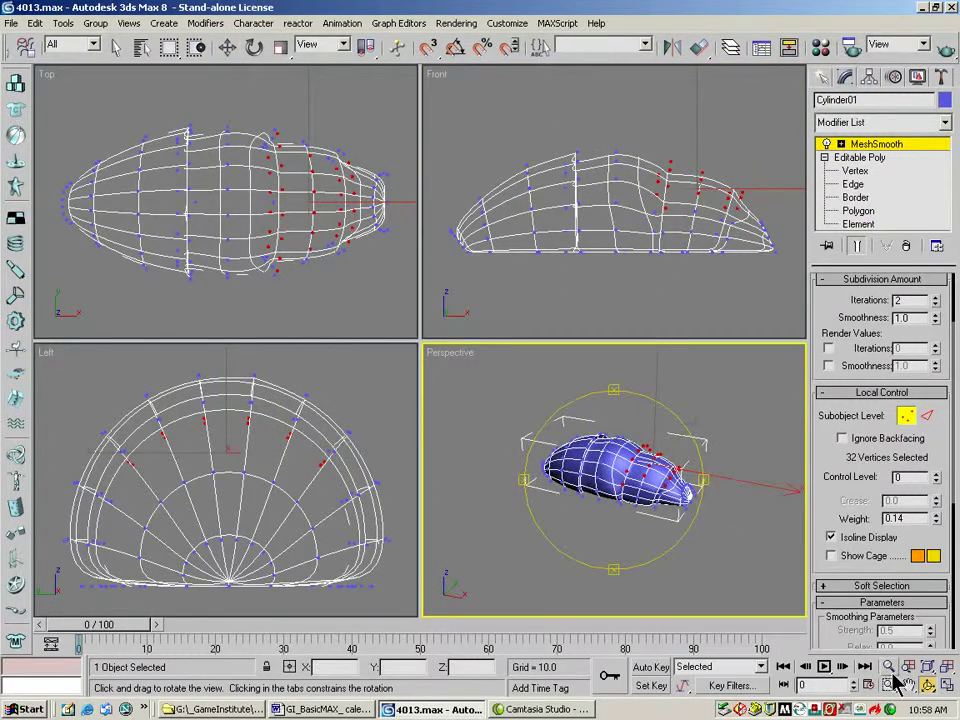
click(888, 666)
drag(790, 600, 887, 527)
click(892, 668)
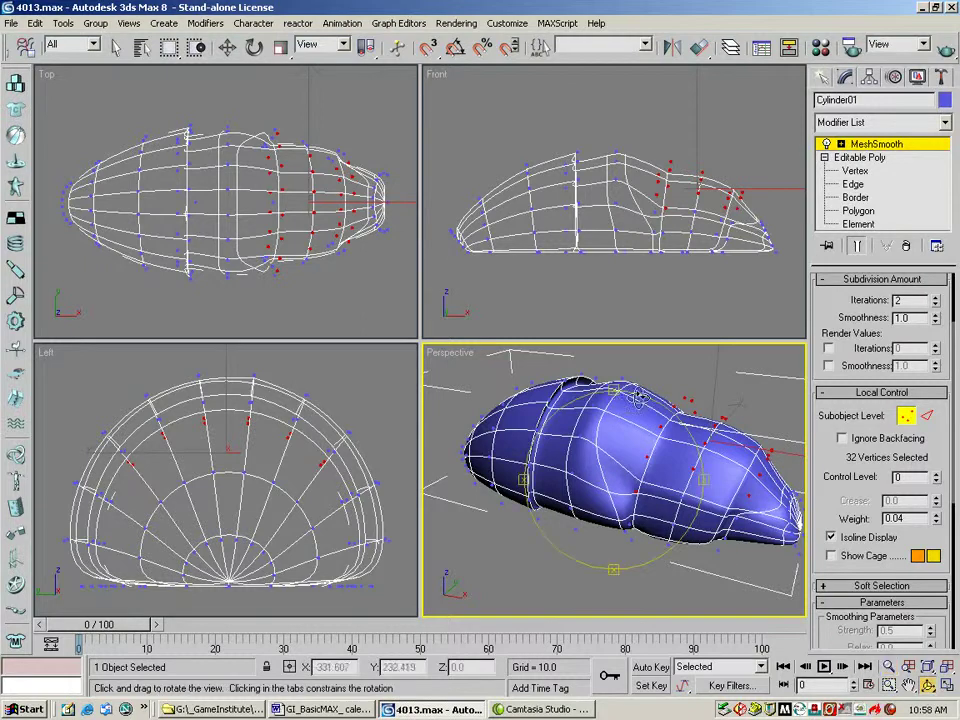
drag(610, 440, 636, 452)
Collapse the body's whole modifier stack into an Editable Poly and accept the warning.
right_click(881, 148)
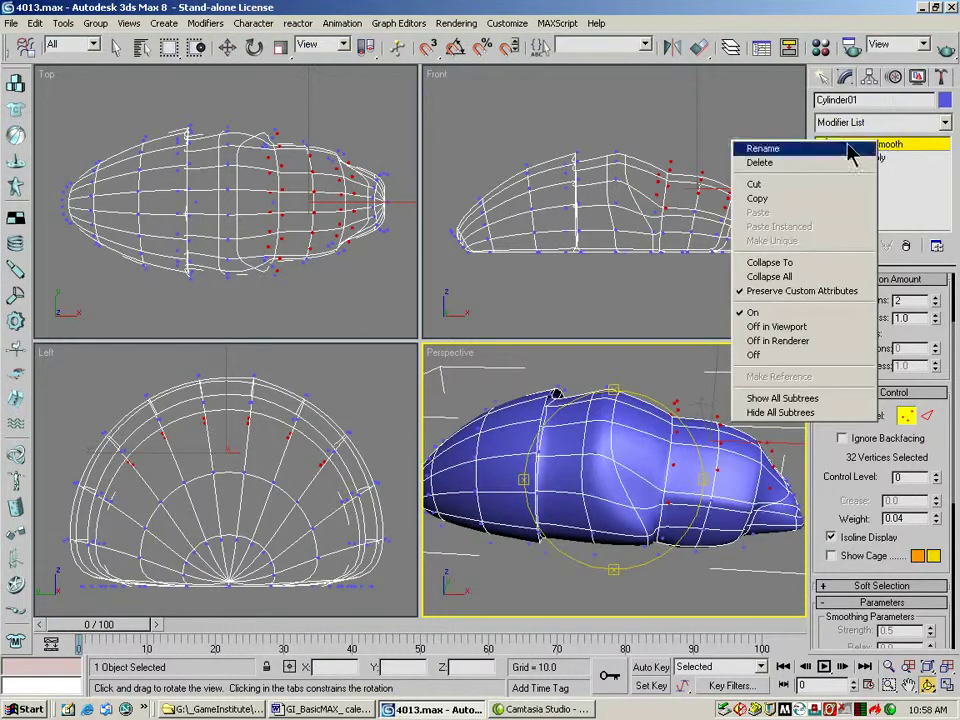
click(791, 277)
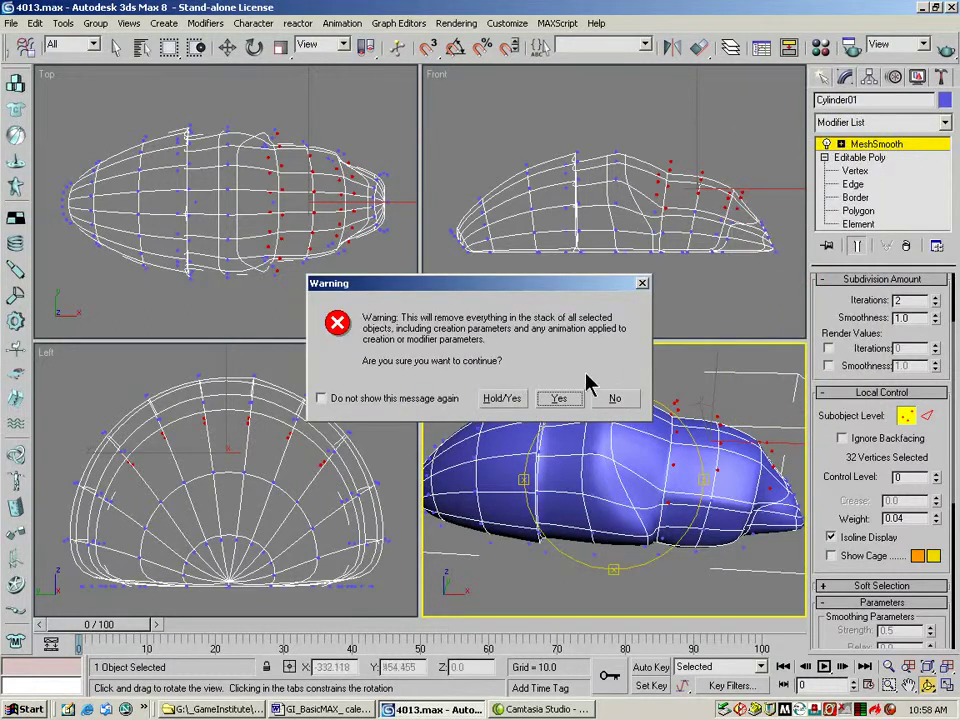
click(560, 398)
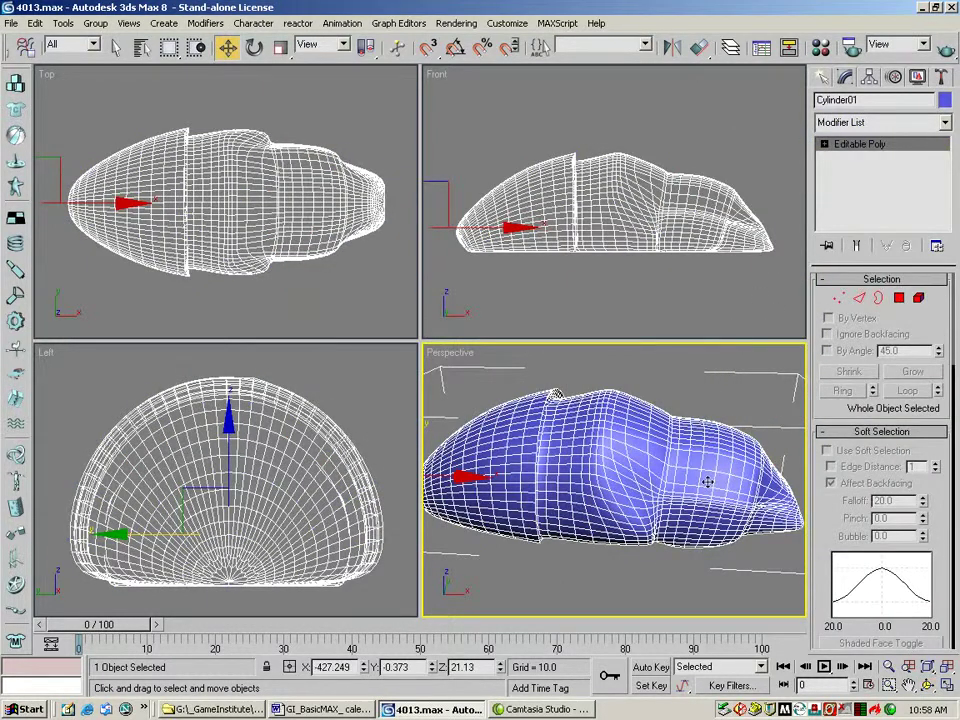
At polygon level, select the upper polygons from the rear of the middle segment to the start of the tail in the Front view.
click(899, 297)
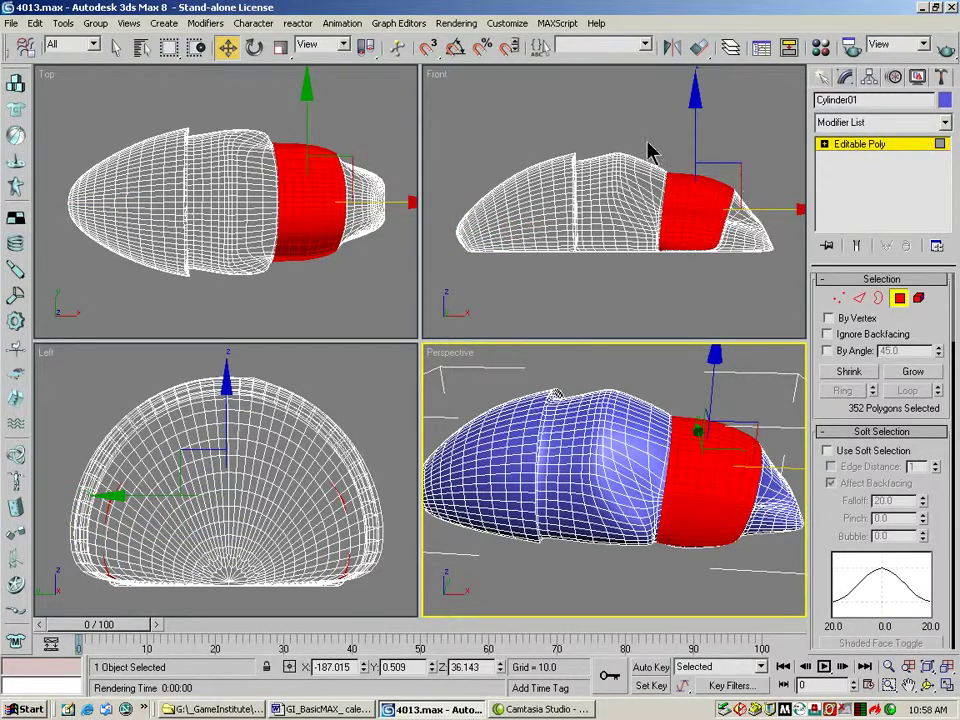
click(726, 157)
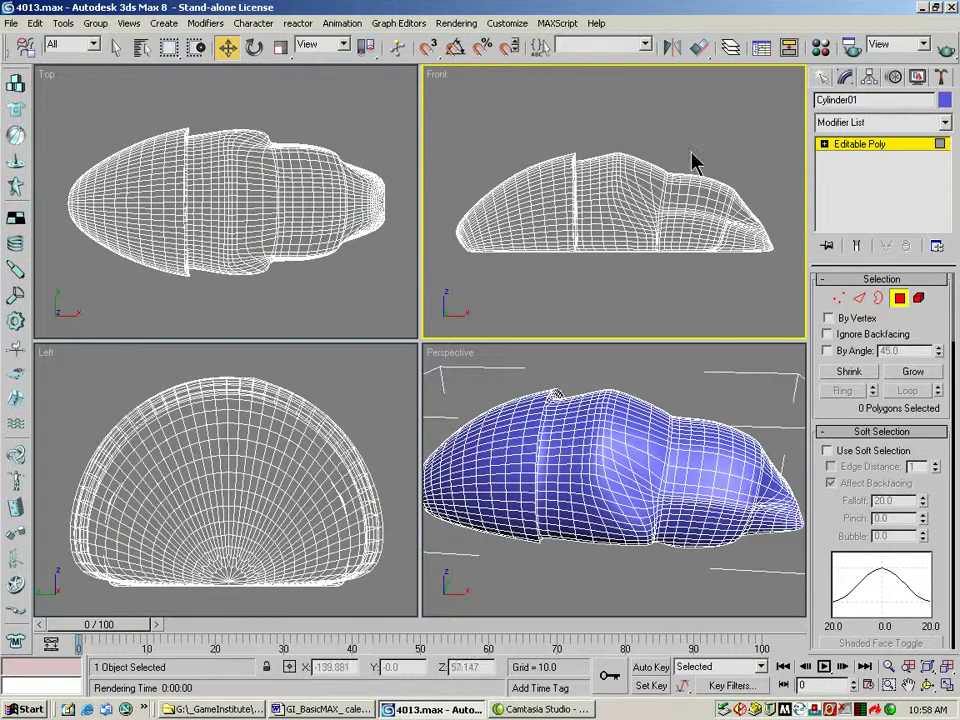
drag(669, 142, 744, 216)
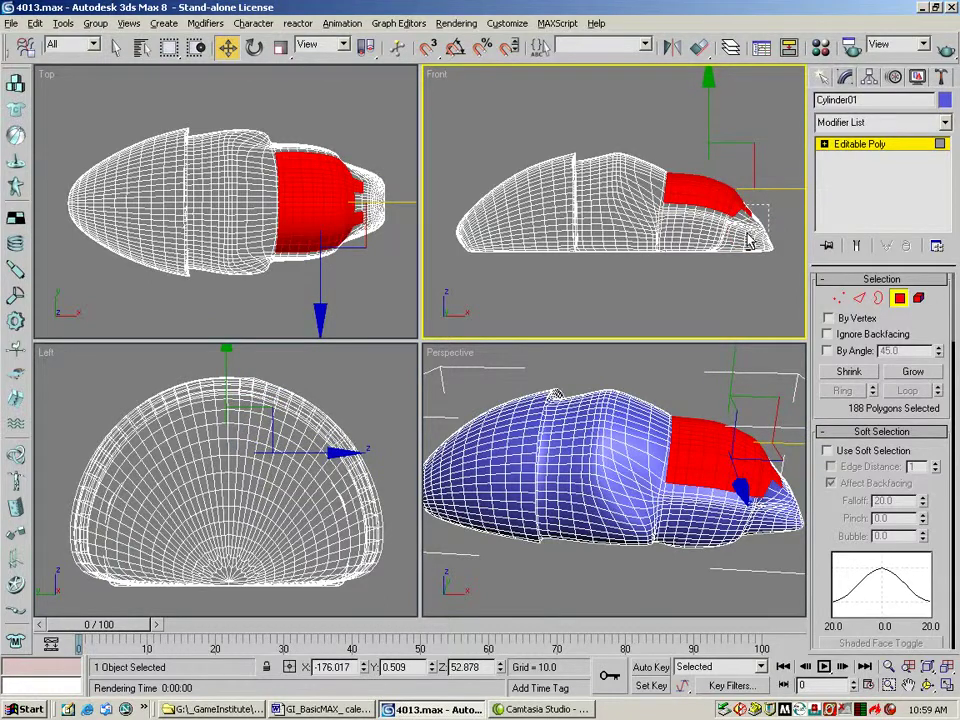
key(ctrl+z)
drag(646, 143, 671, 207)
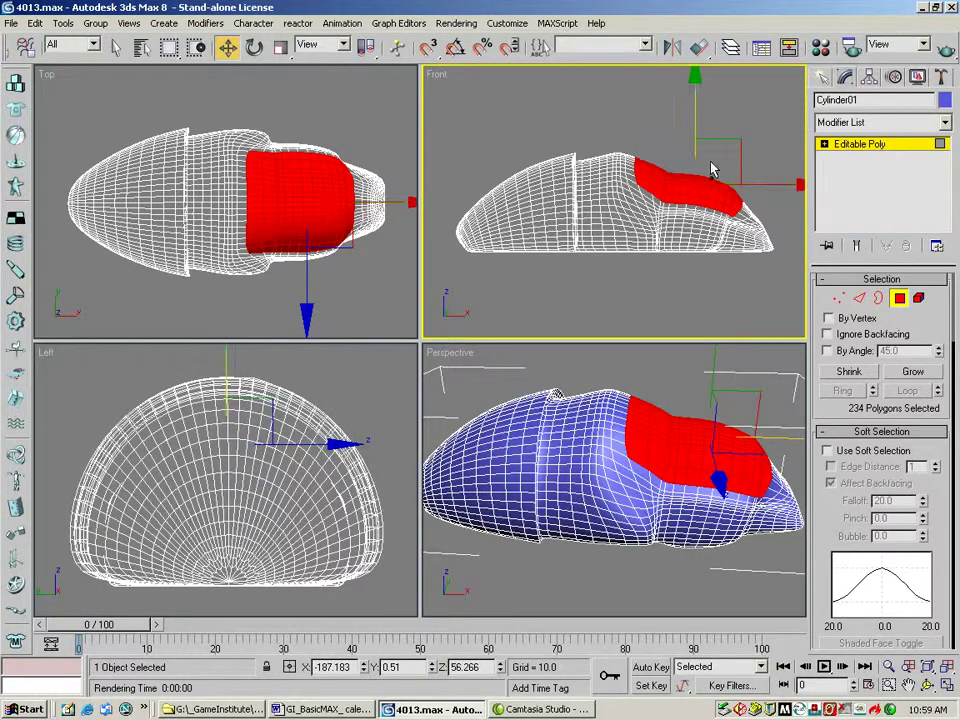
drag(655, 136, 624, 193)
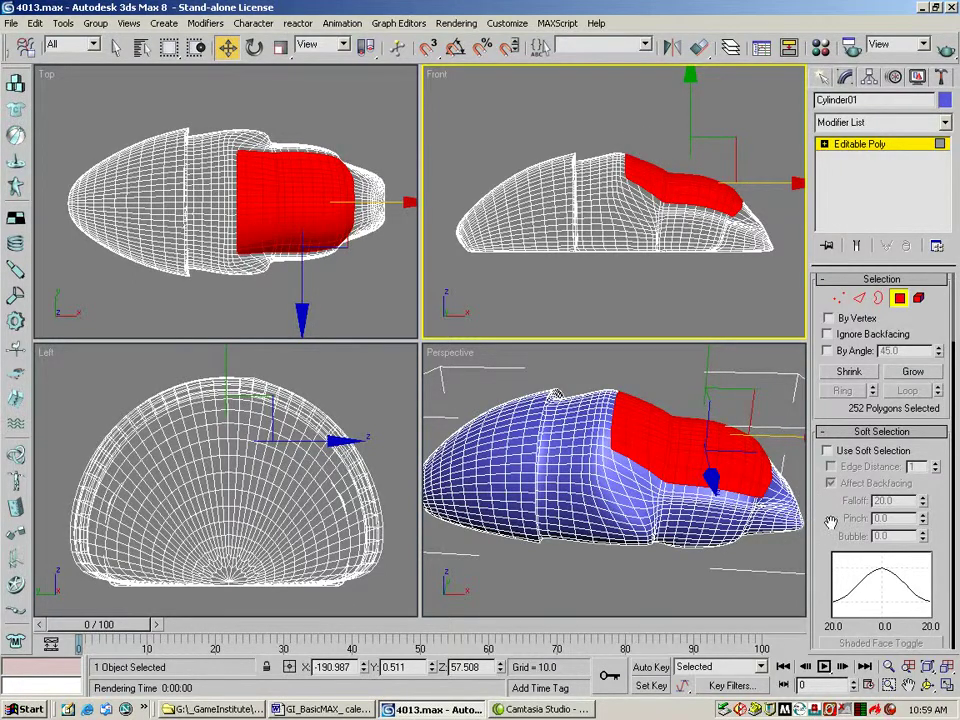
Bevel the selected polygons inward as a group with height -7.303 and outline amount -6.51.
drag(830, 522, 828, 218)
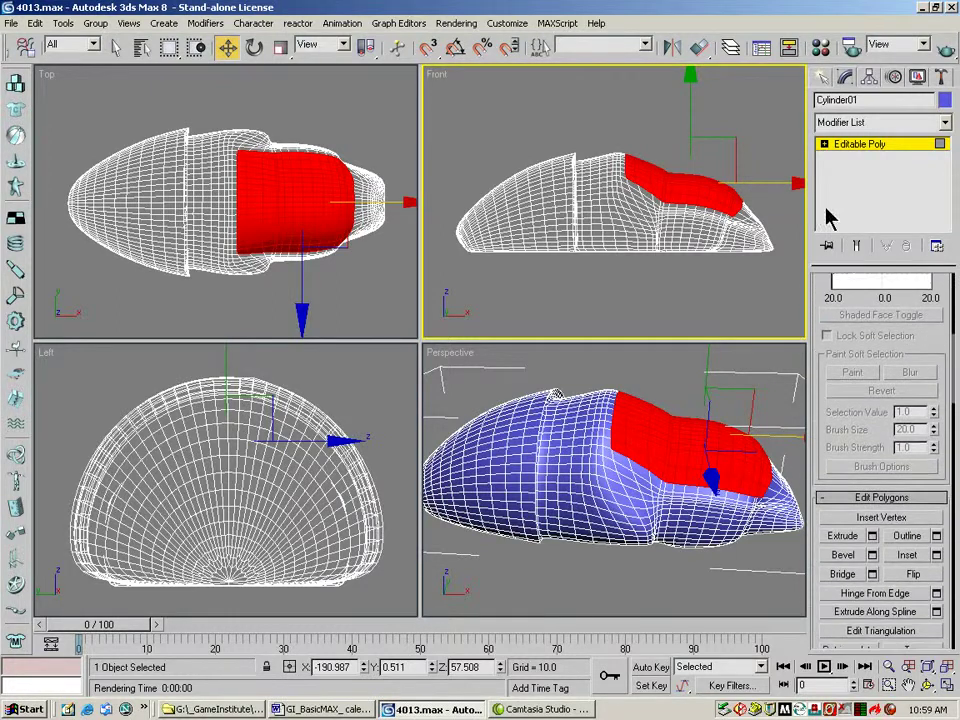
click(872, 554)
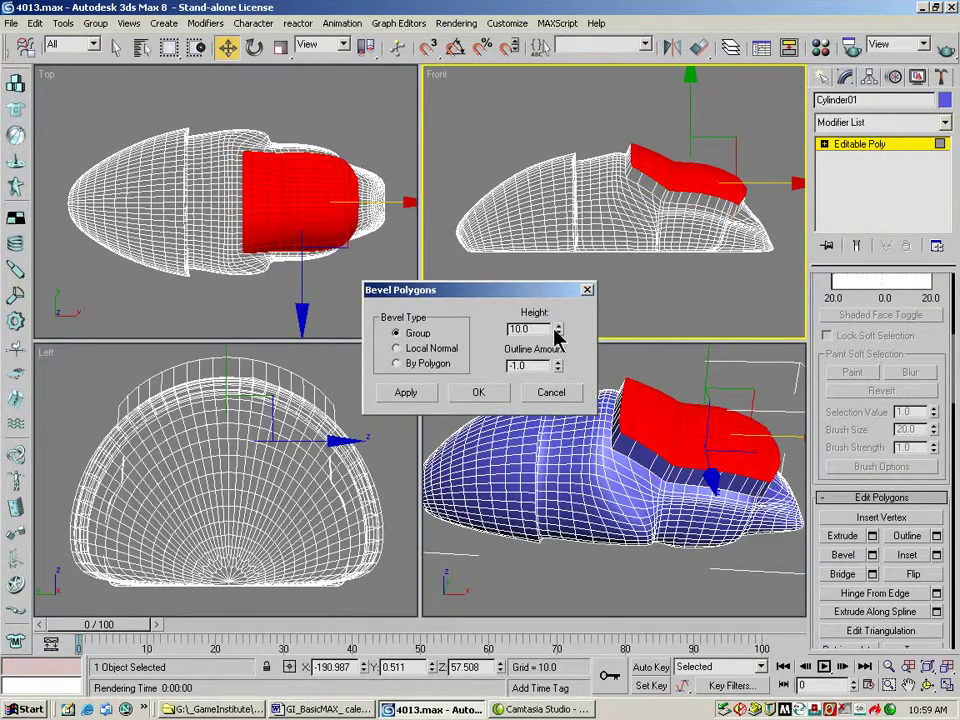
drag(558, 330, 577, 468)
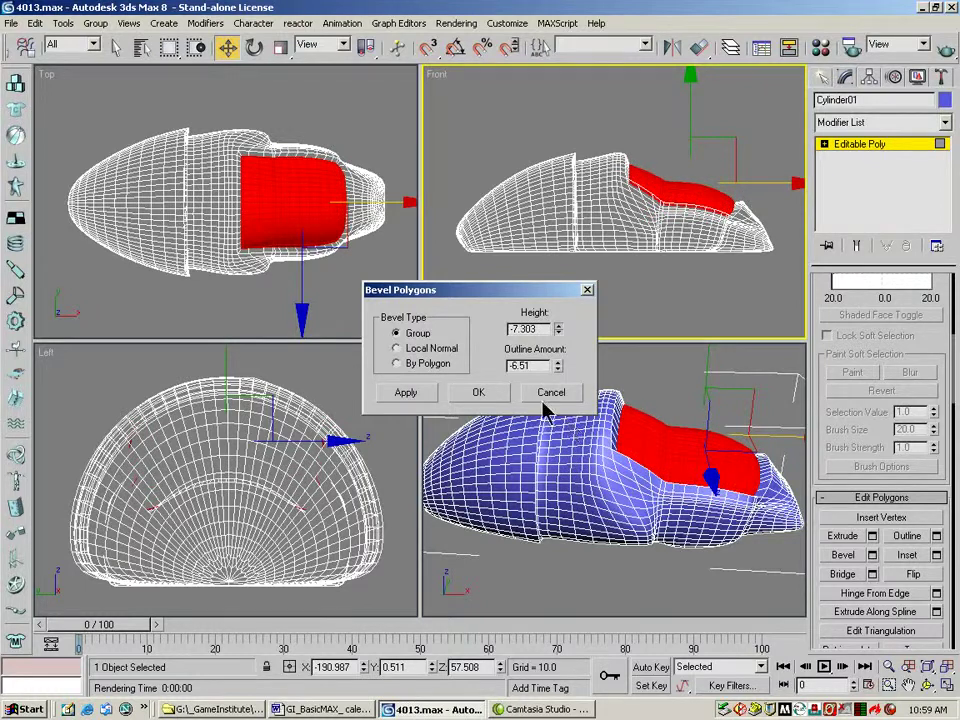
click(478, 392)
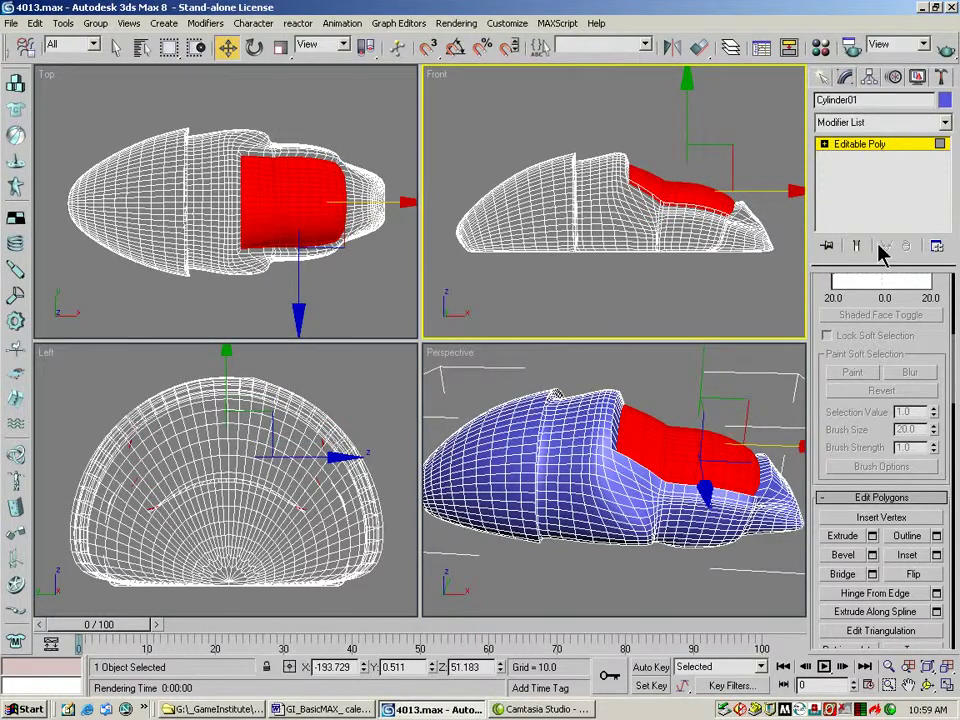
Test-render the Front view, inspect the beveled recess in perspective, and leave polygon level.
click(951, 55)
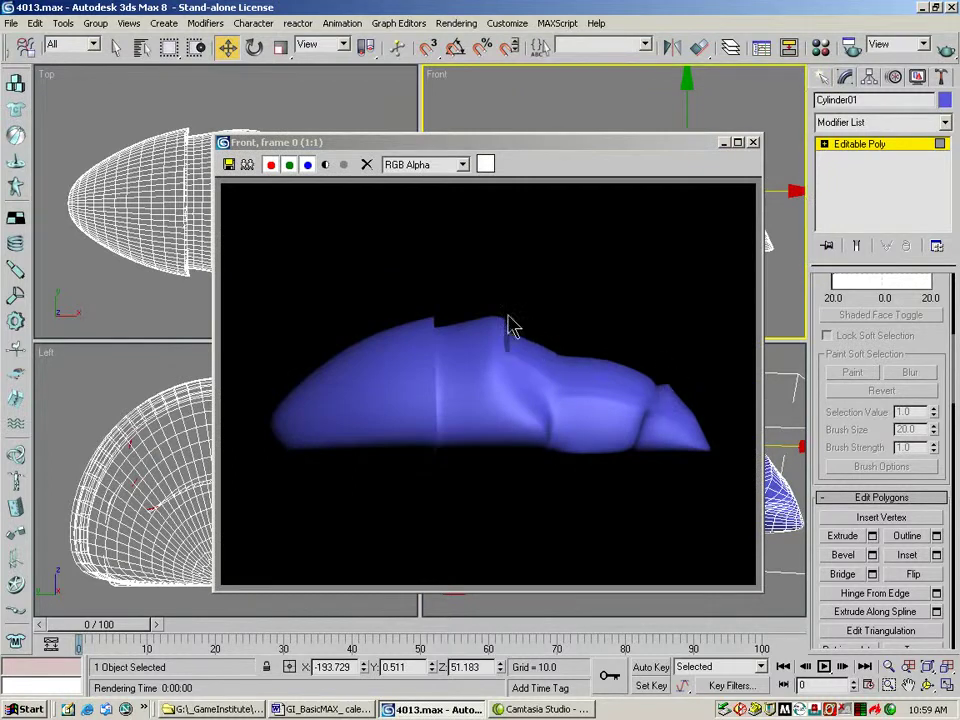
click(754, 143)
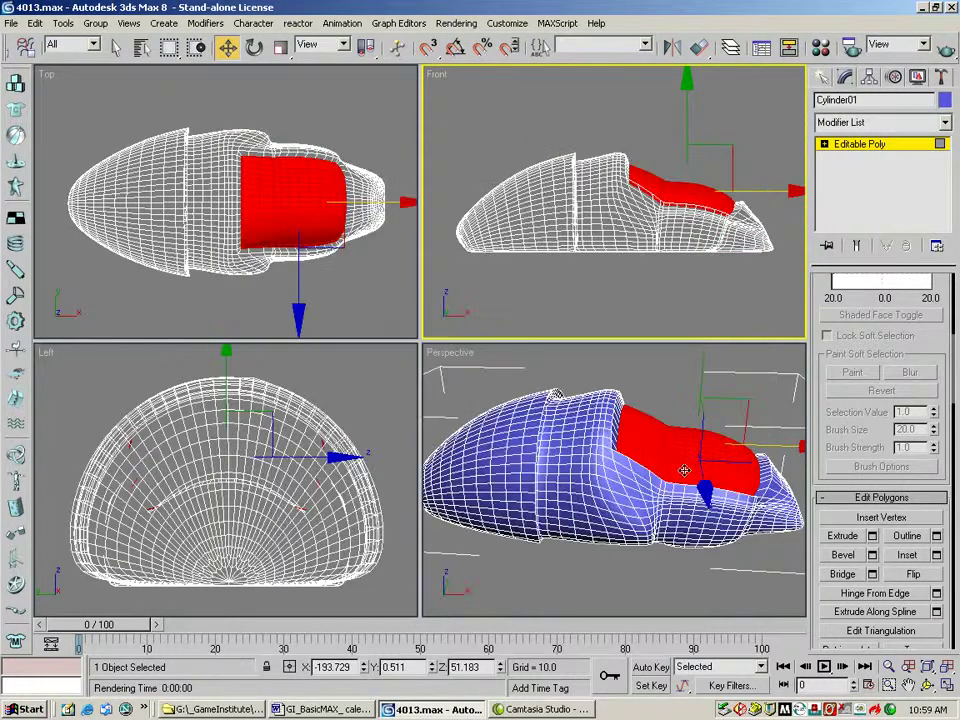
click(928, 686)
mouse_move(568, 497)
mouse_down()
mouse_move(493, 506)
mouse_move(369, 476)
mouse_move(469, 499)
mouse_move(565, 502)
mouse_move(550, 500)
mouse_up()
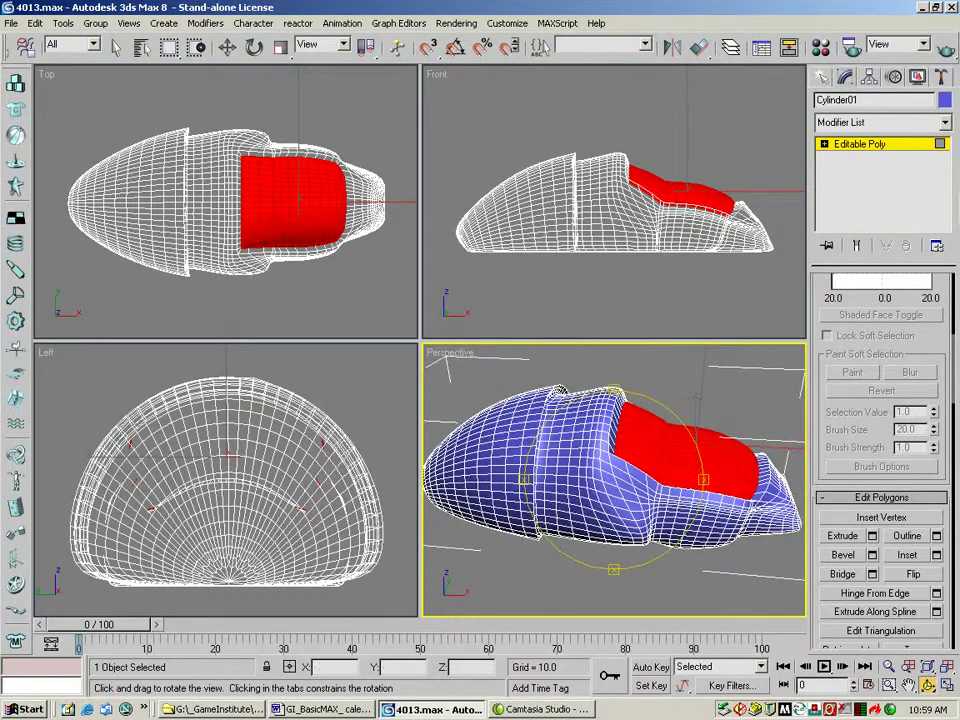
click(866, 145)
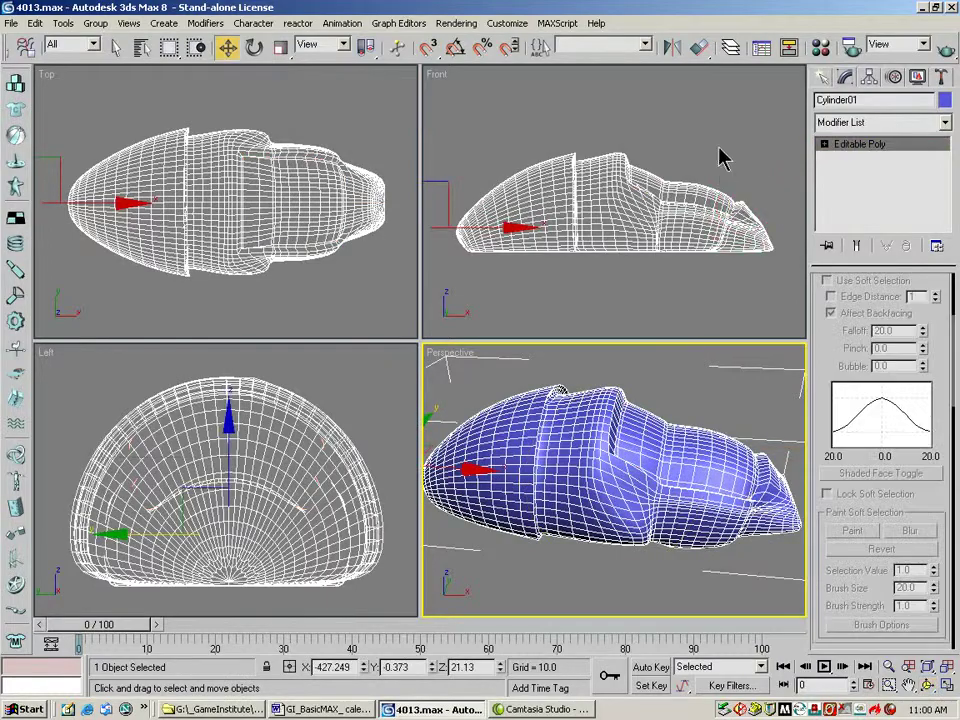